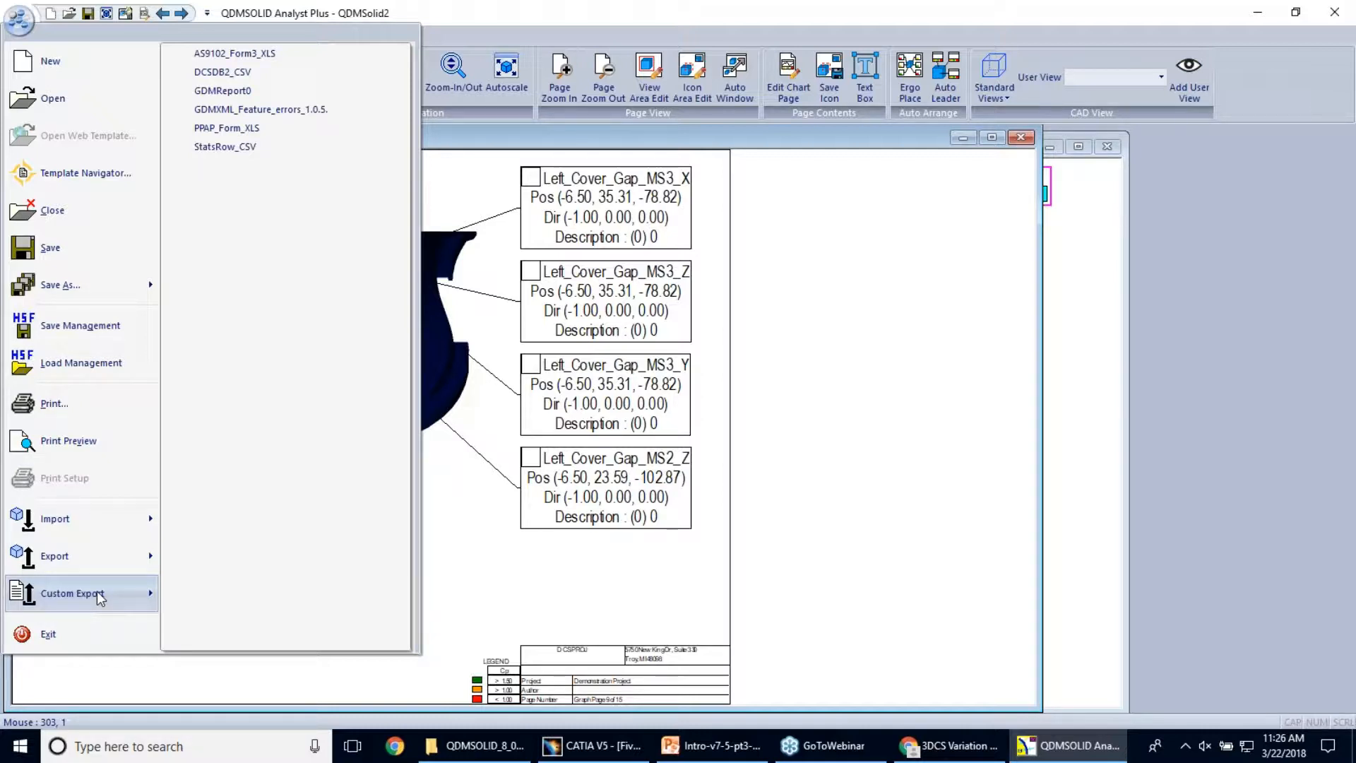
Export the measurement plan in DCSDB2 format as a CSV file named export in the Top Cover folder
mouse_move(58, 570)
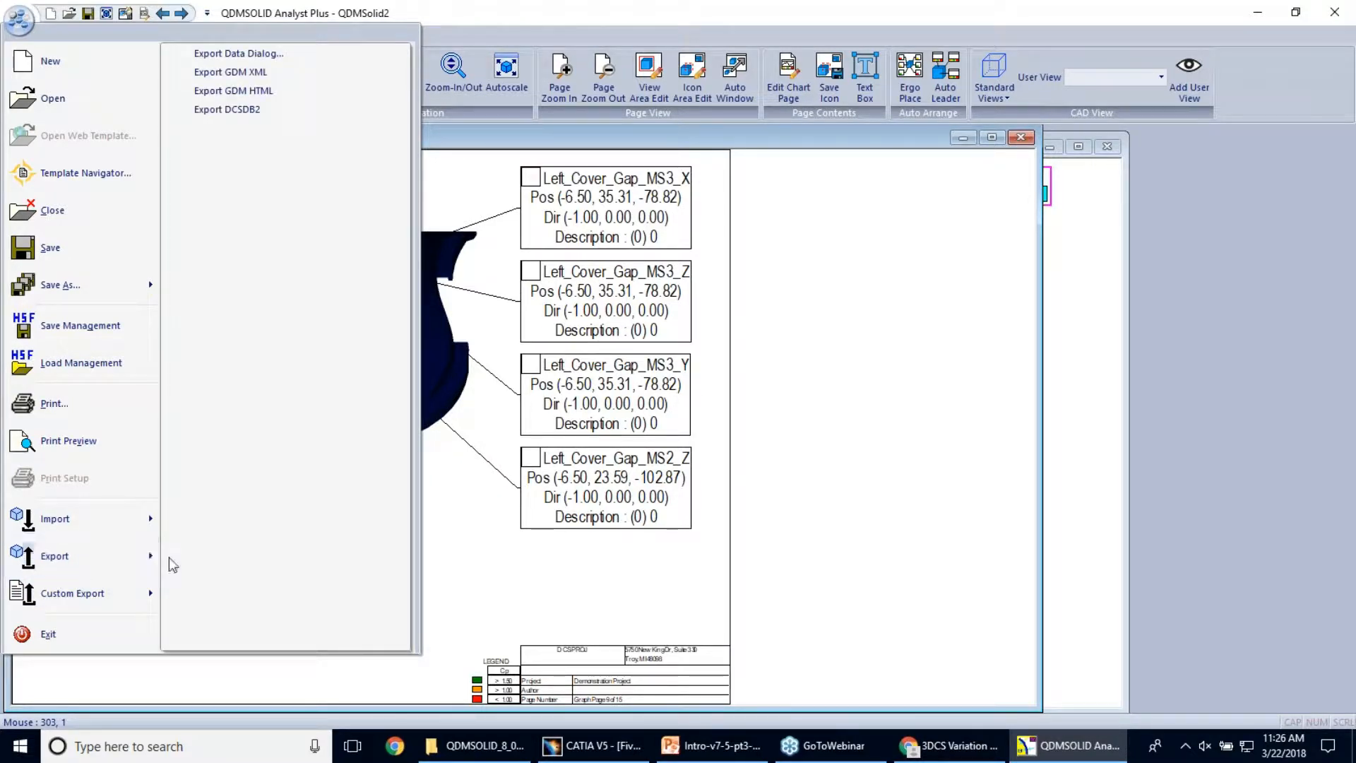
click(262, 110)
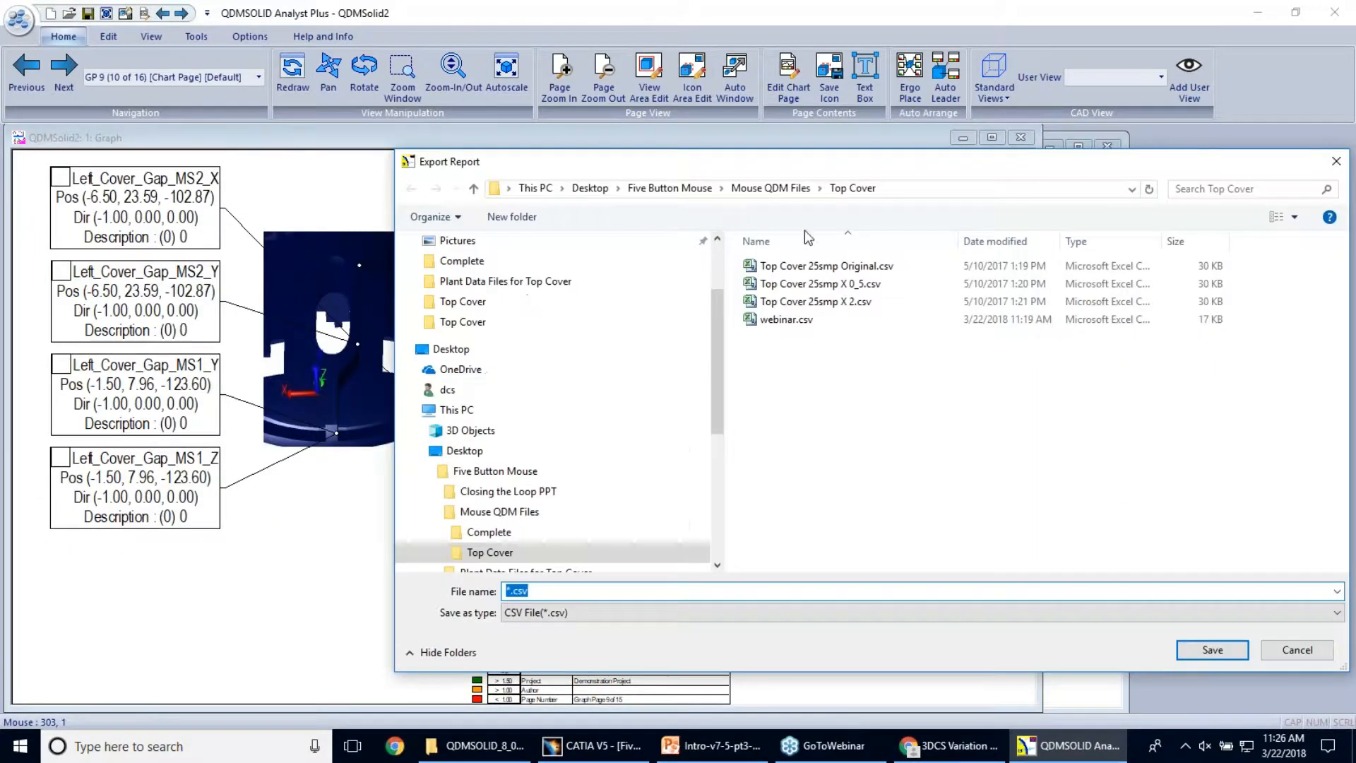
text(export)
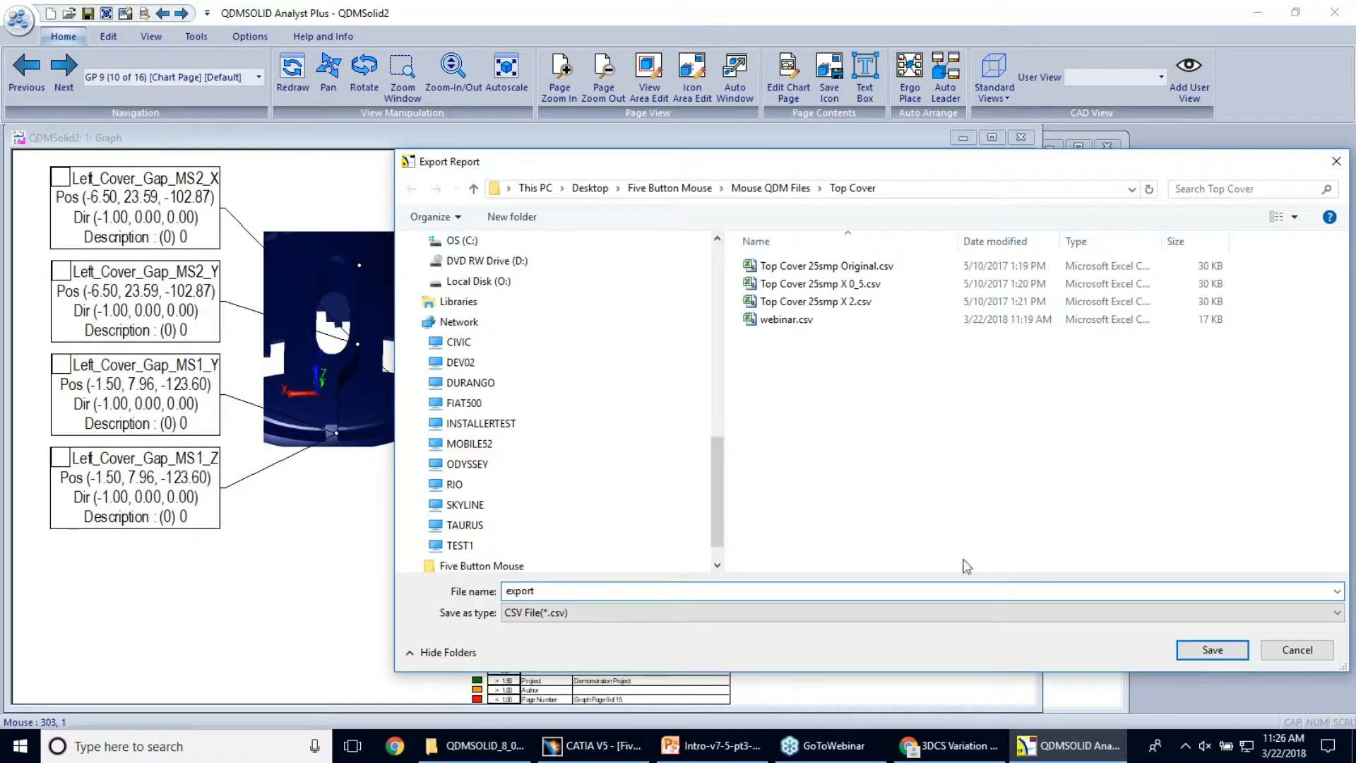
click(1212, 649)
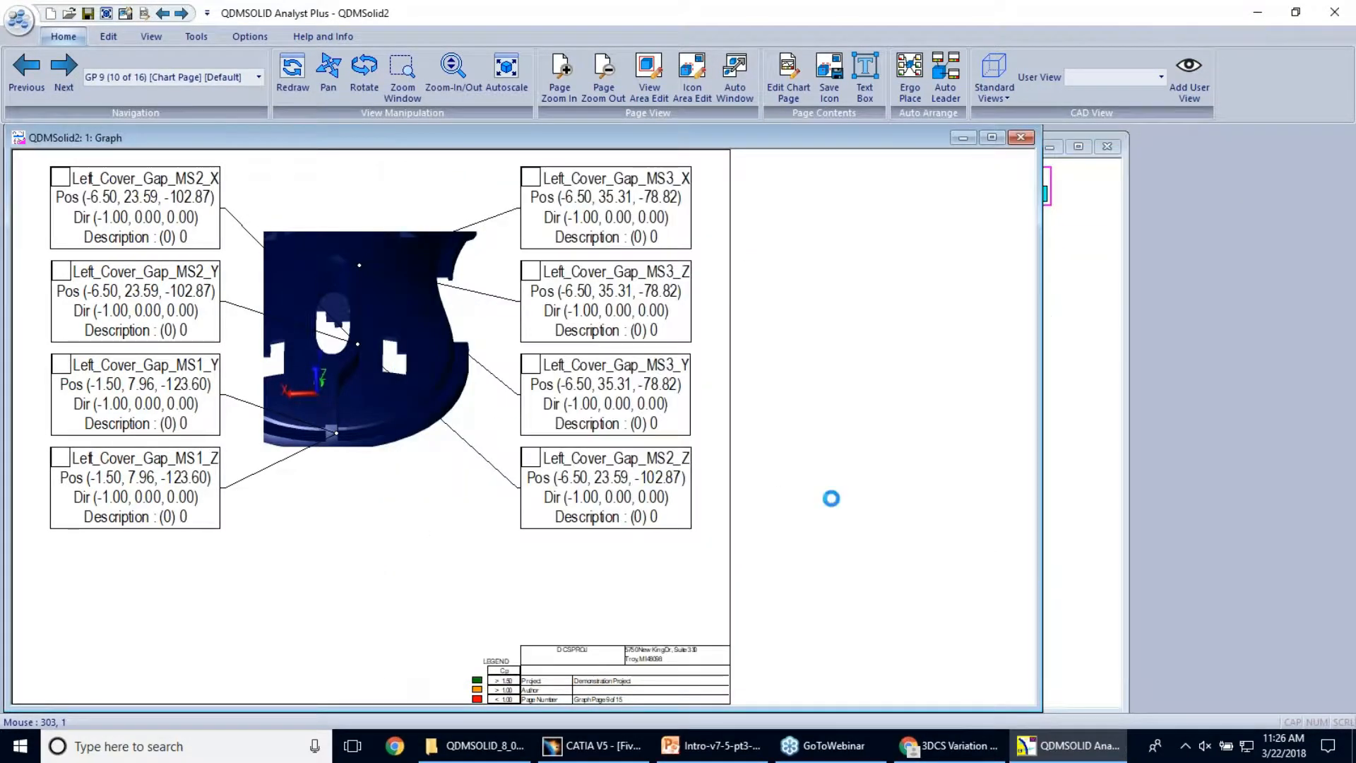
In File Explorer, browse to Desktop > Five Button Mouse > Mouse QDM Files > Top Cover and open export.csv in Excel
mouse_move(458, 753)
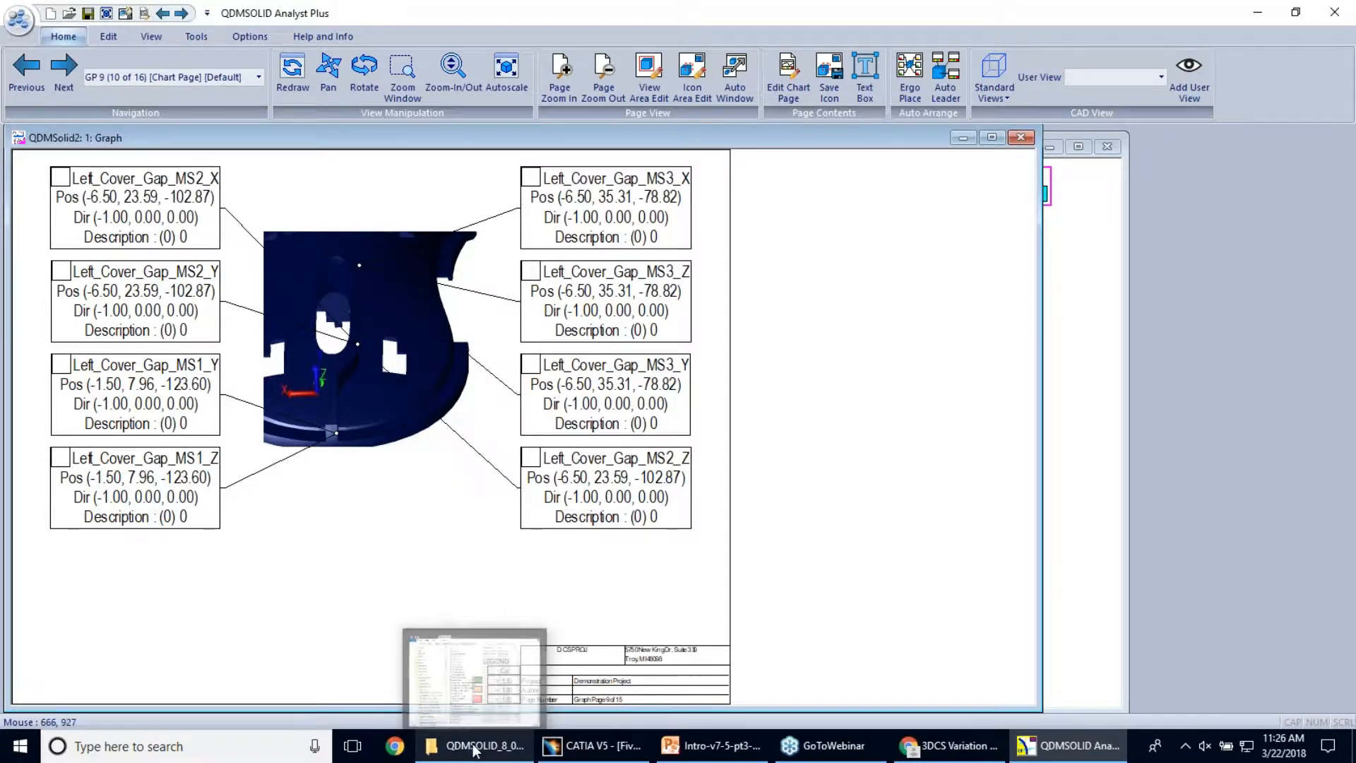
click(20, 745)
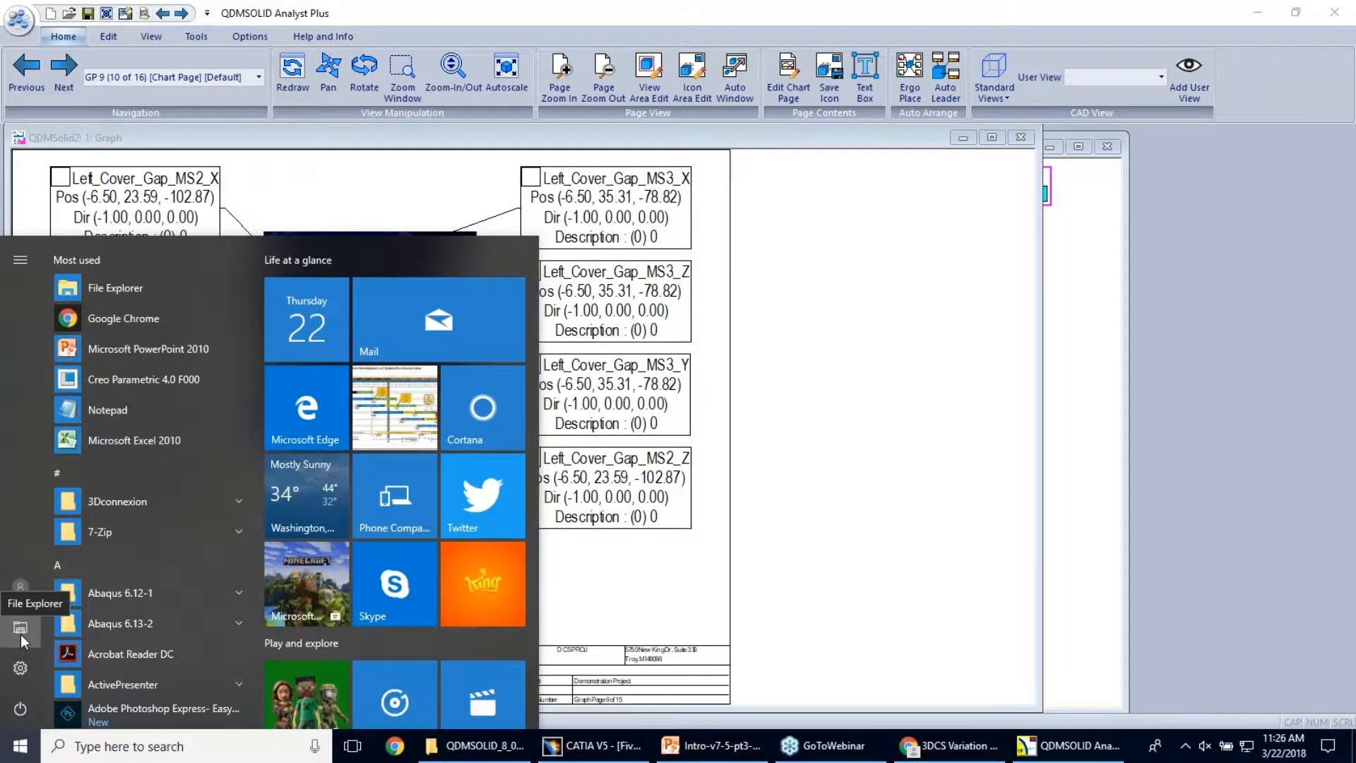
click(20, 627)
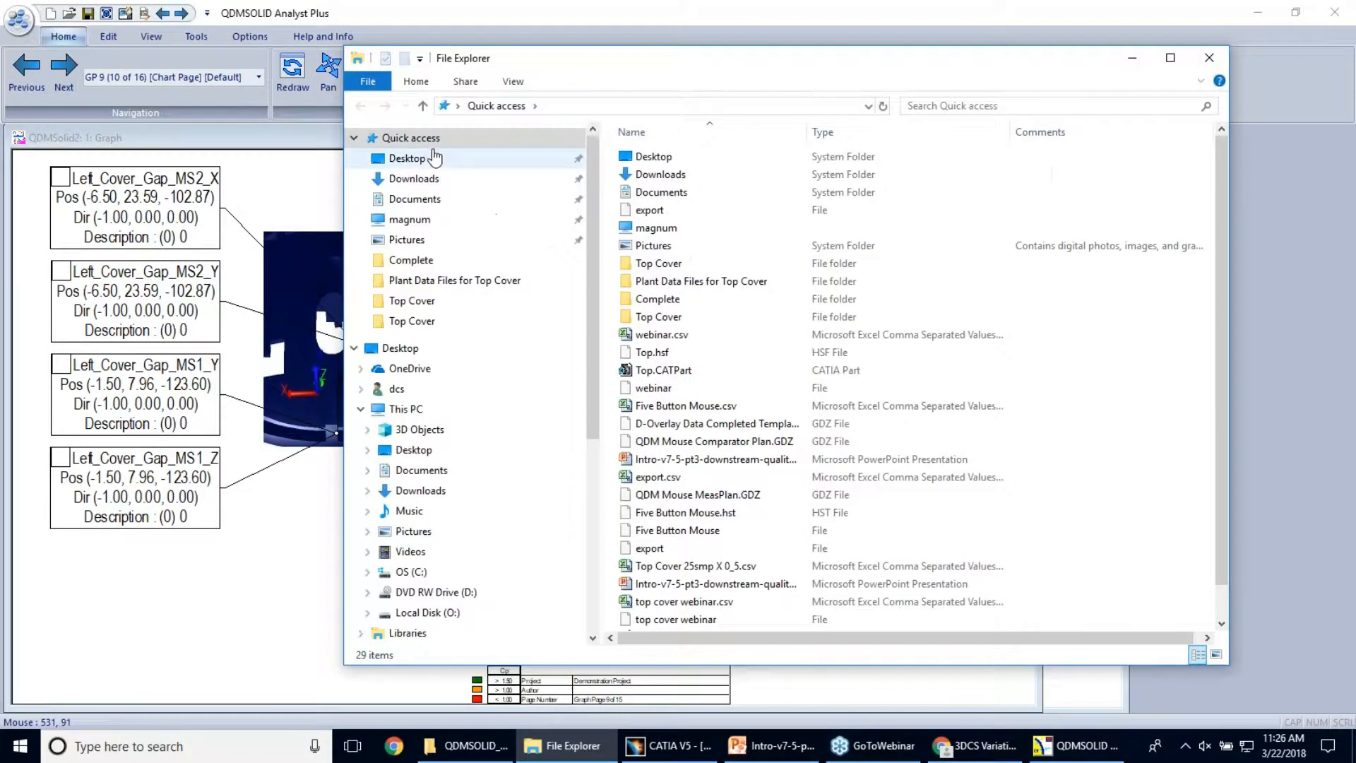
click(434, 157)
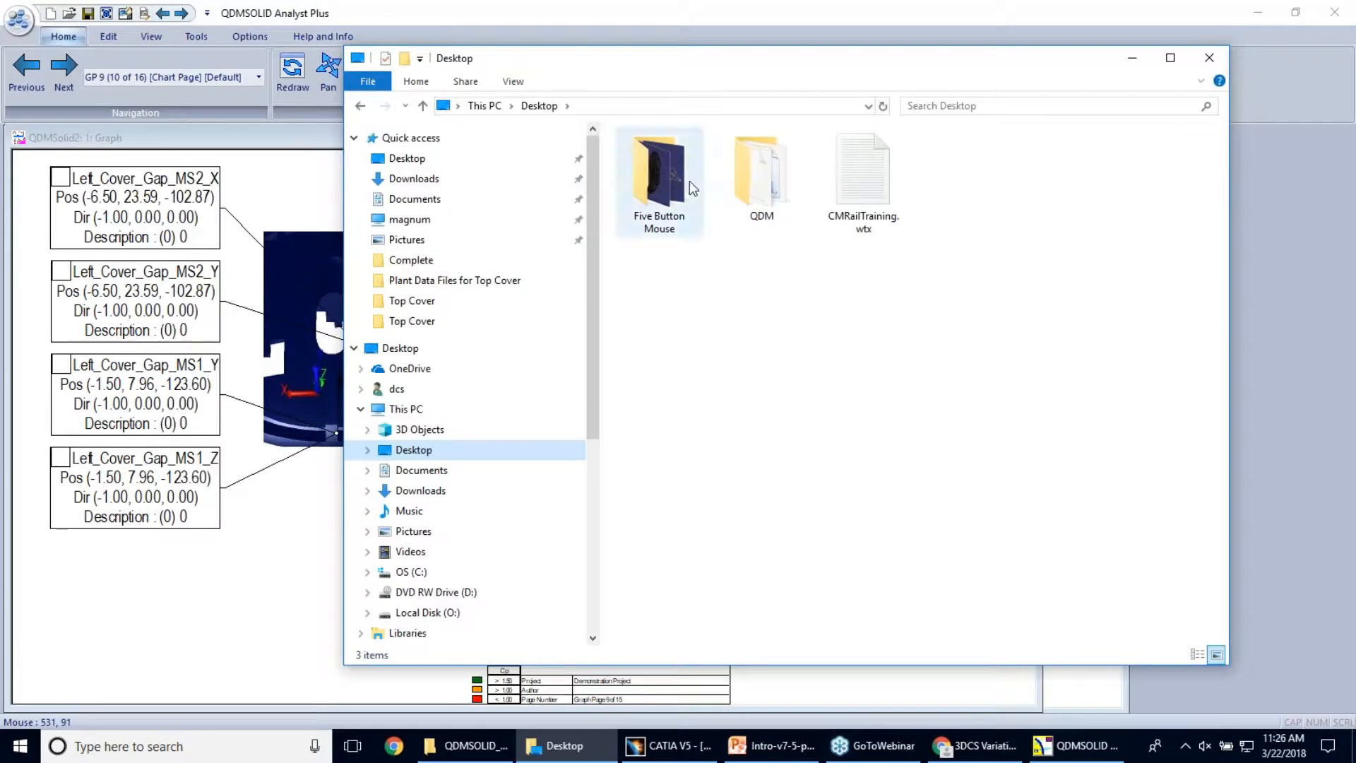
double_click(659, 180)
click(541, 106)
click(770, 154)
double_click(654, 167)
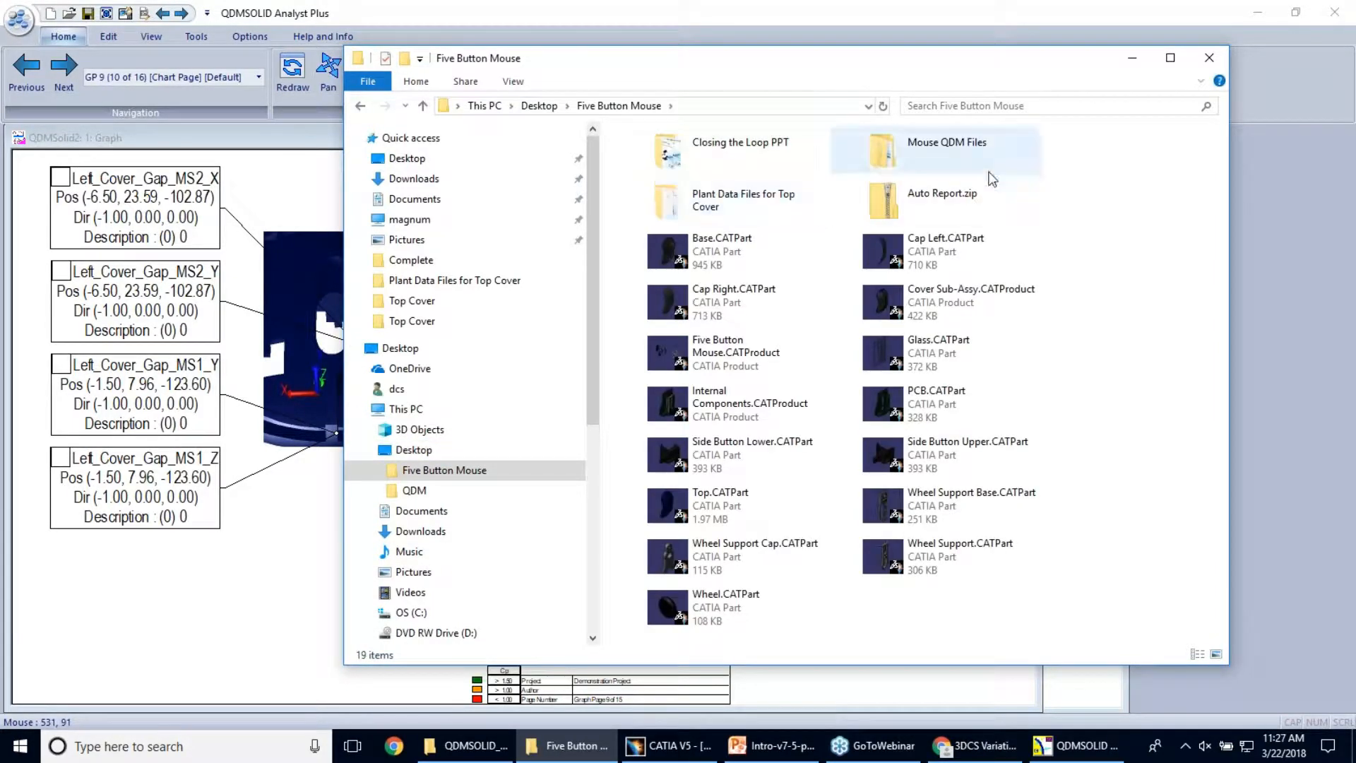
double_click(983, 161)
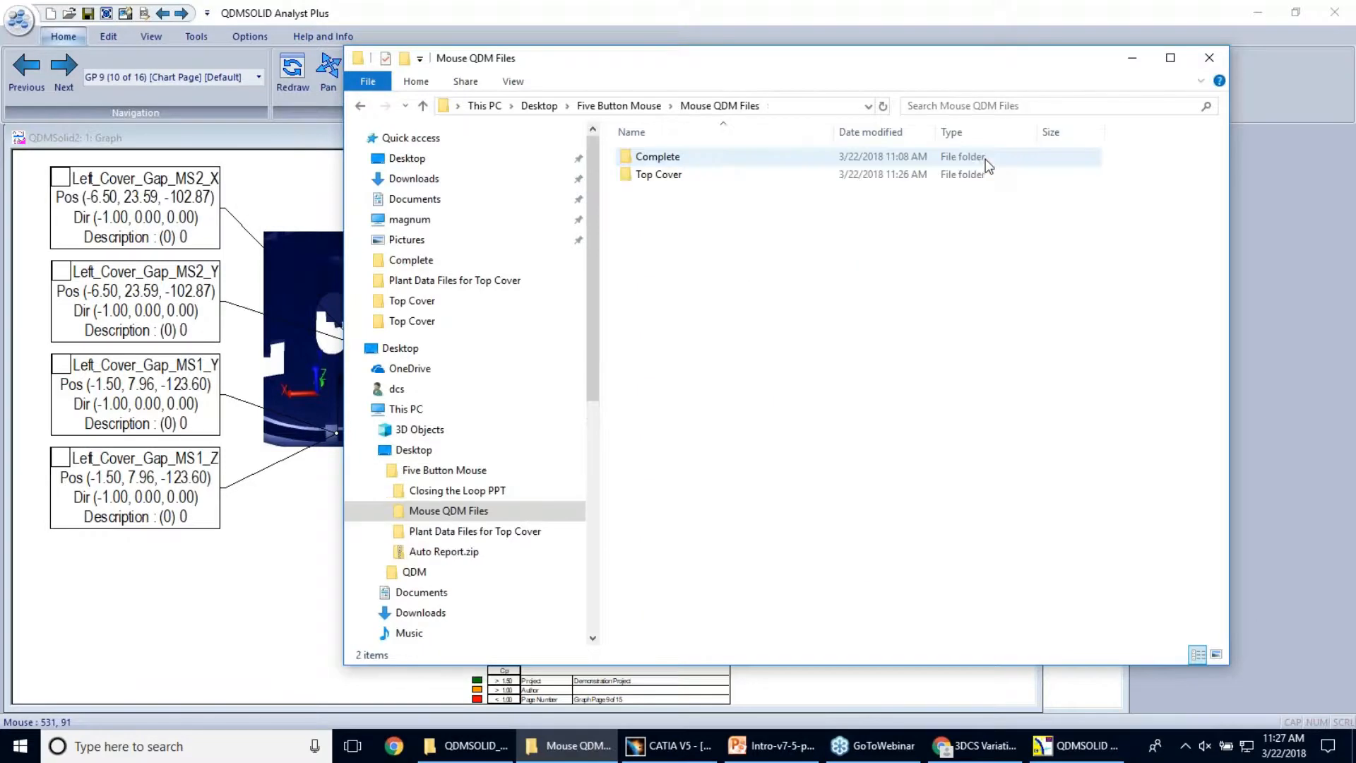
double_click(859, 174)
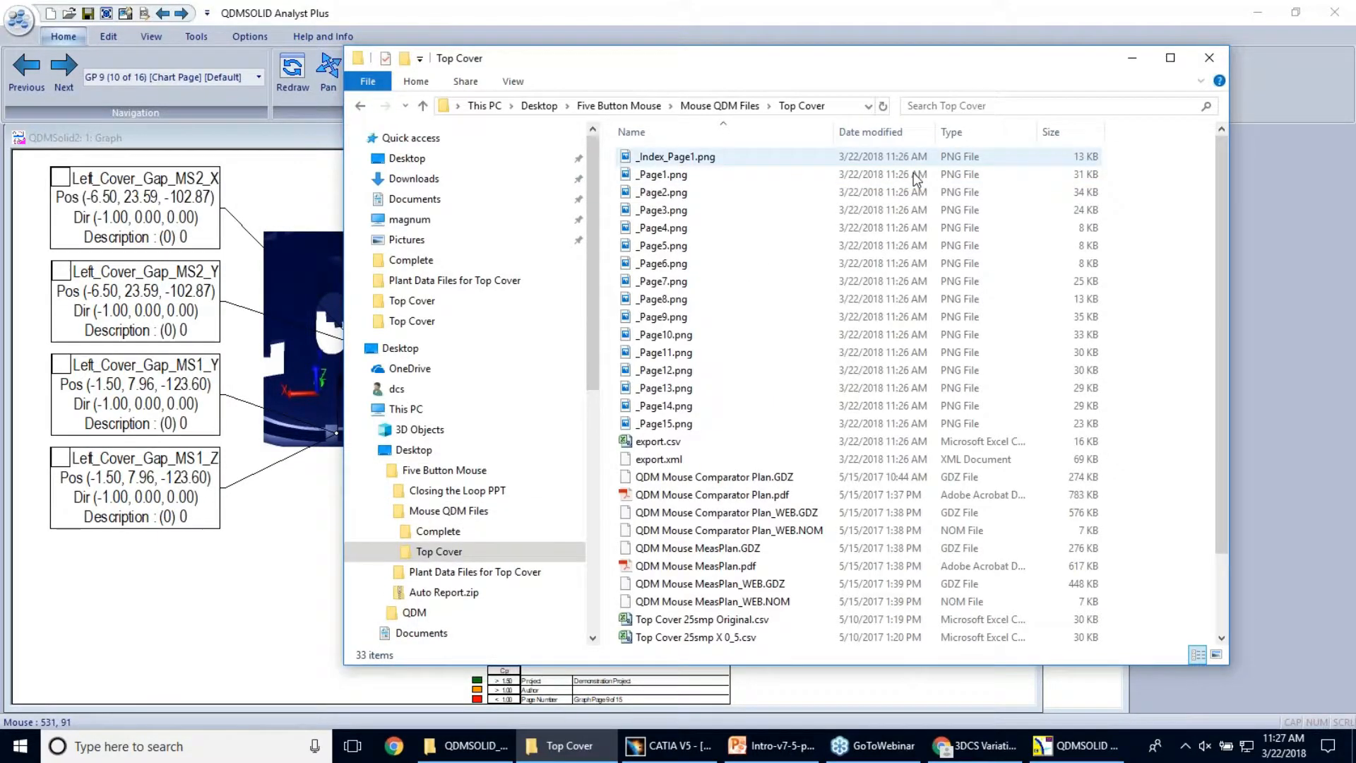
double_click(735, 441)
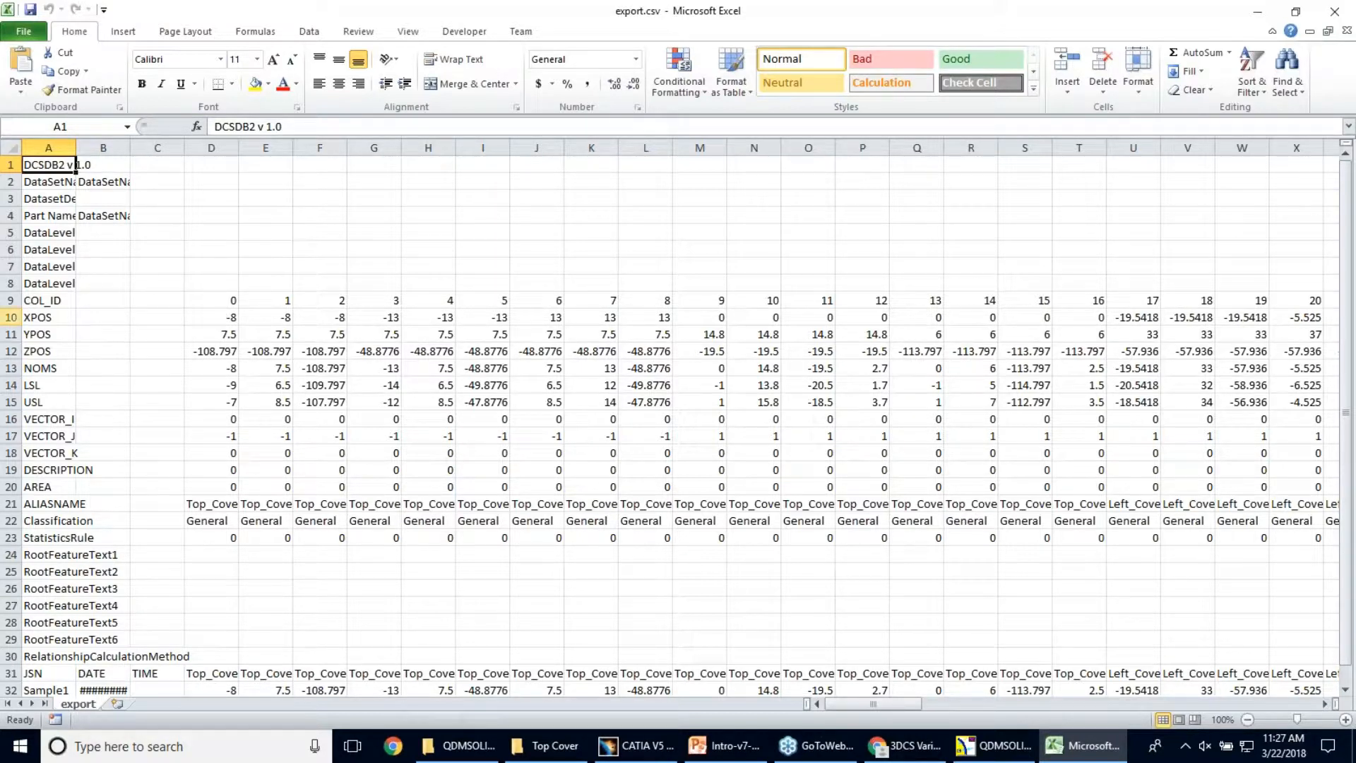
Examine the position, nominal, limit and vector rows from XPOS to VECTOR_K across all exported measurement columns
click(12, 317)
drag(12, 317, 14, 452)
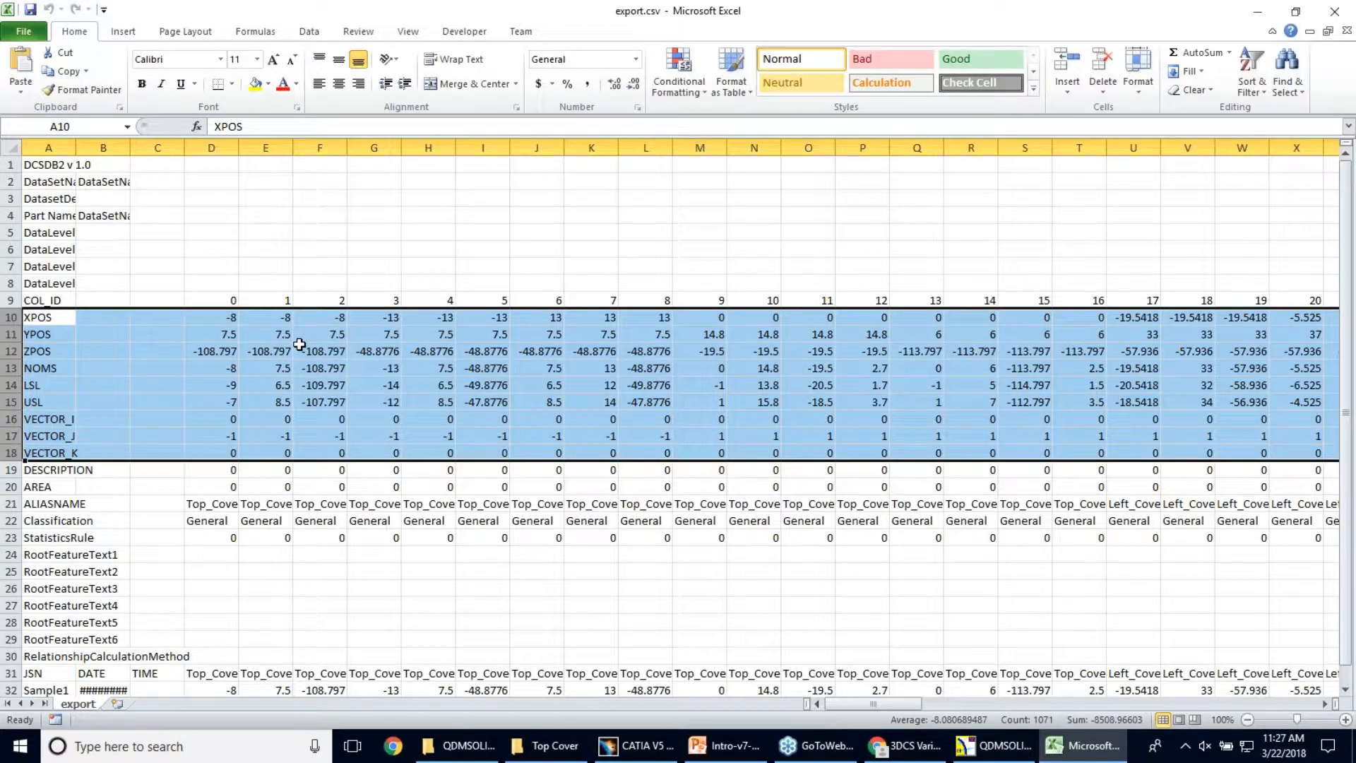
click(263, 364)
drag(220, 319, 1187, 317)
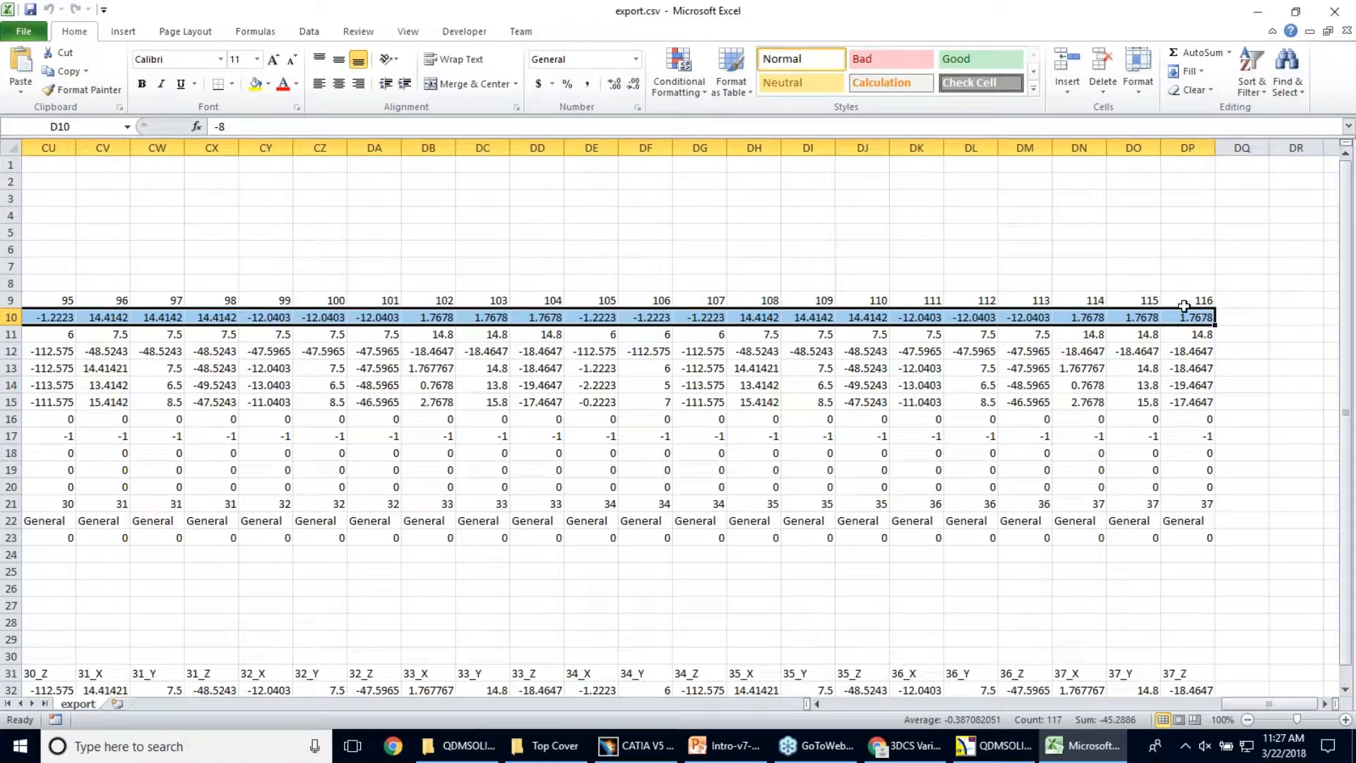
click(1181, 301)
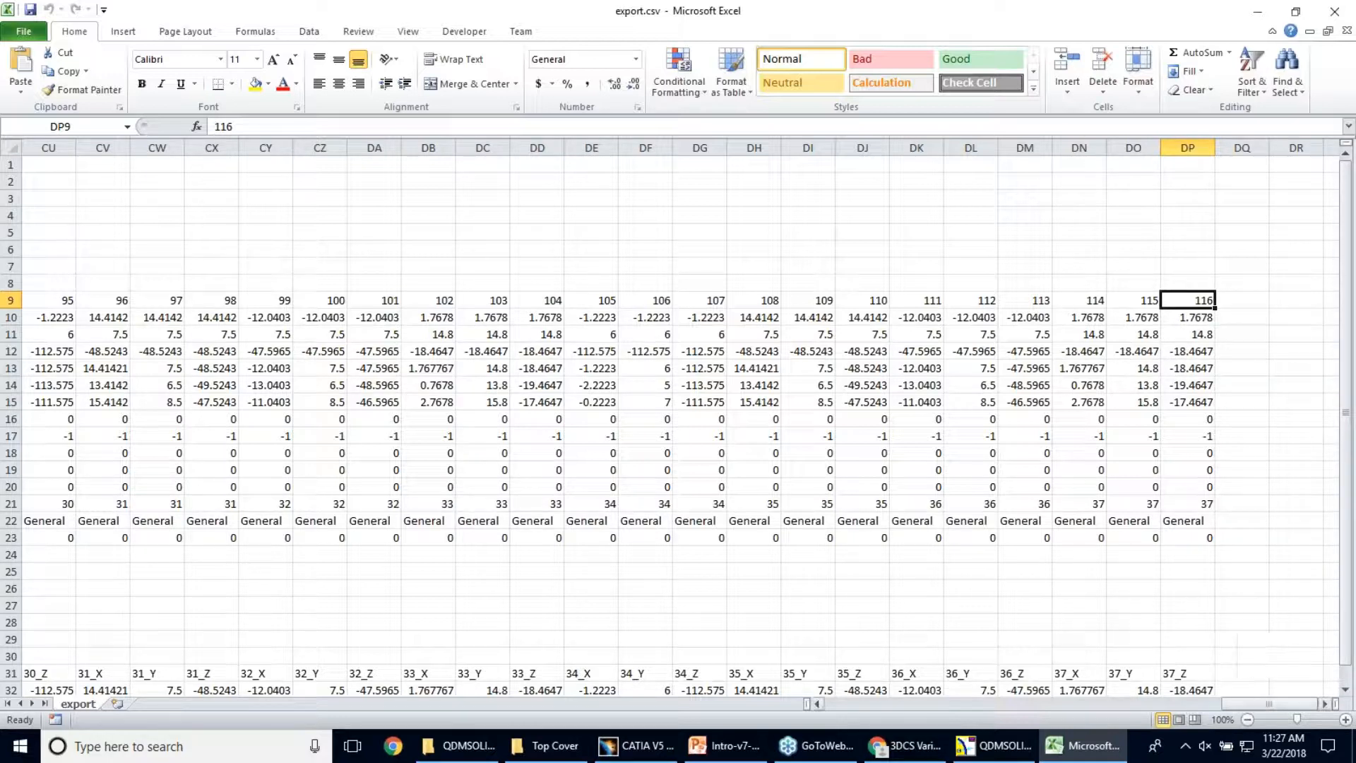
drag(1271, 703, 694, 691)
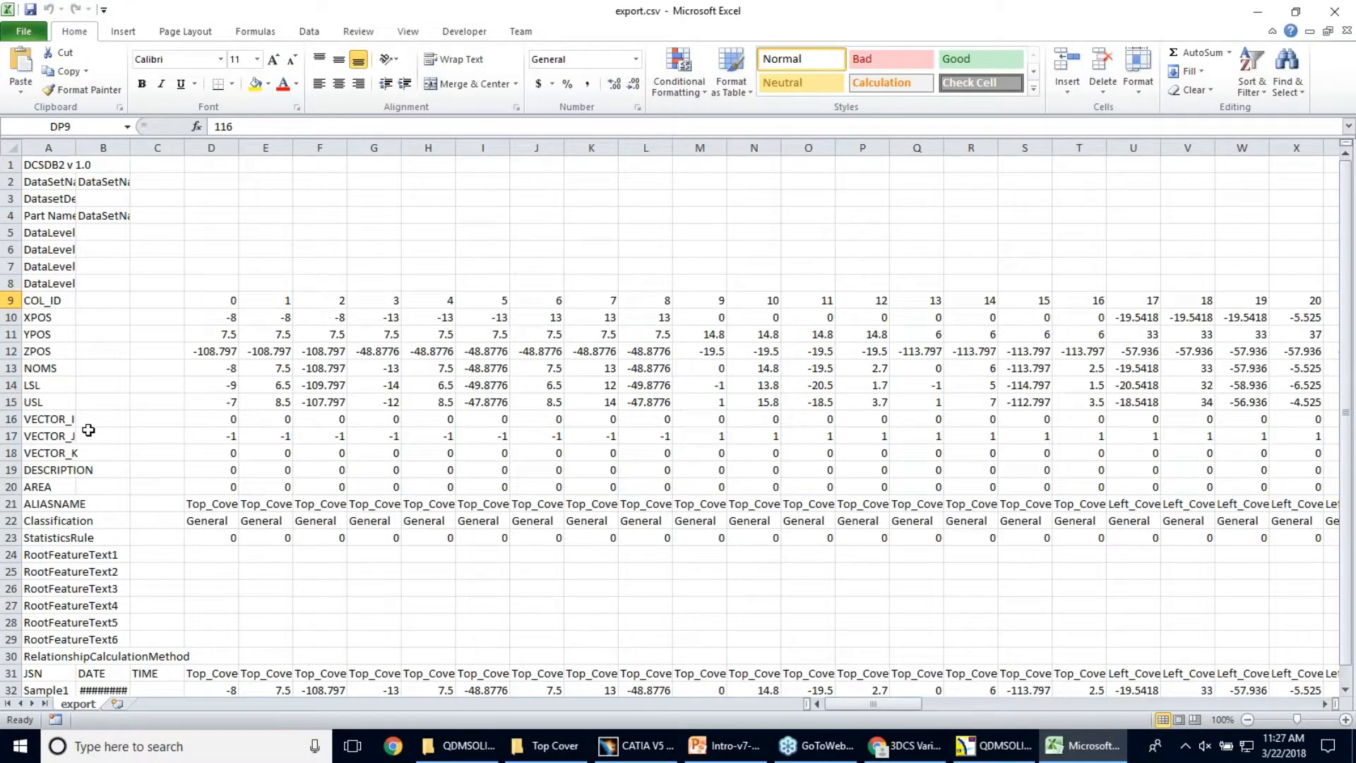
click(225, 316)
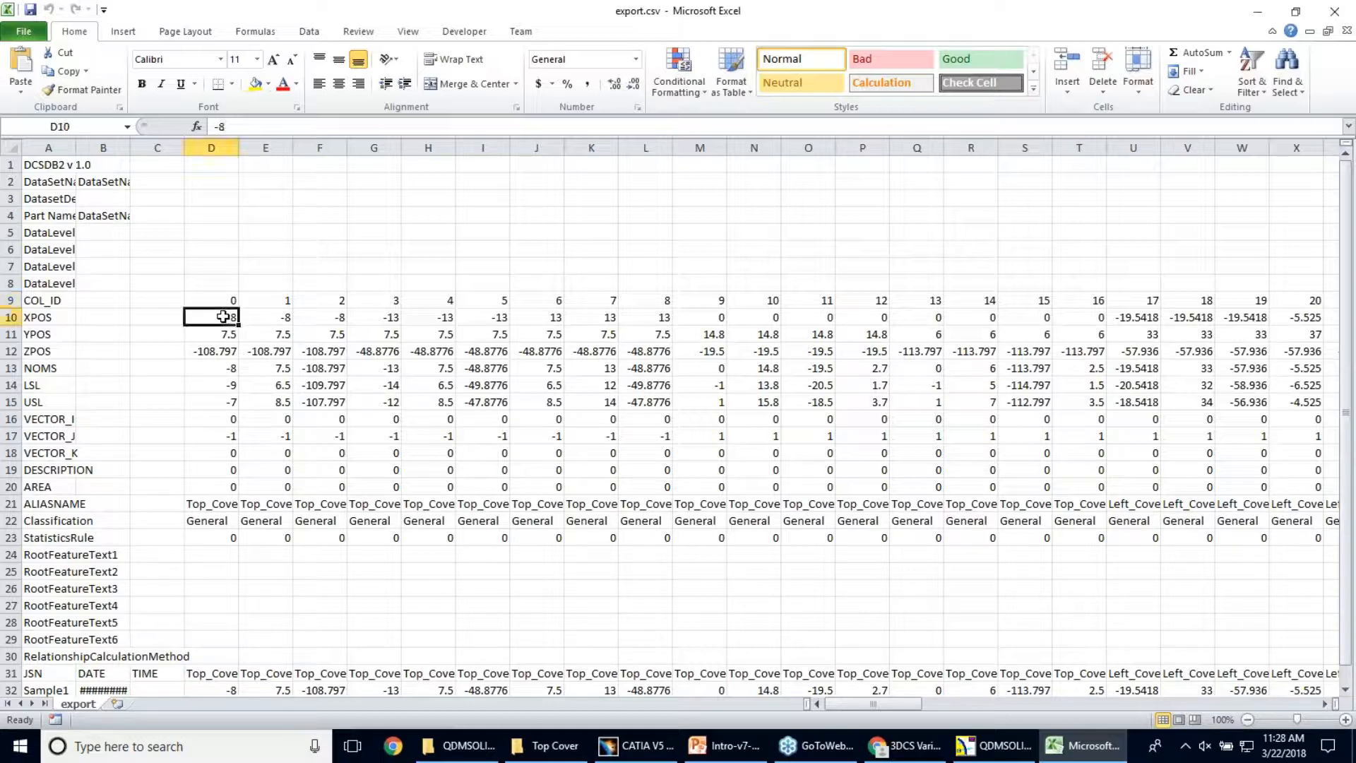
drag(223, 316, 418, 437)
click(432, 446)
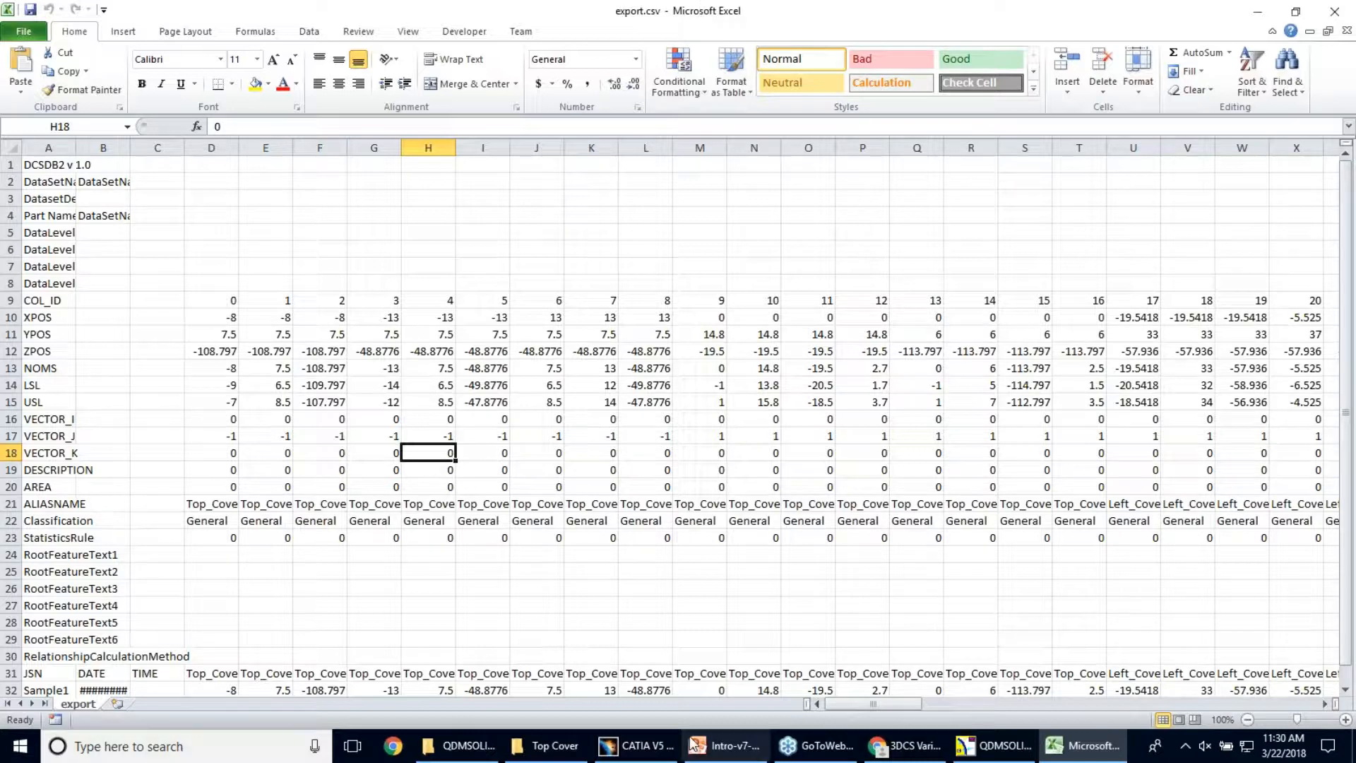
Switch to the PowerPoint presentation and show slide 10, Plant Visibility
mouse_move(744, 736)
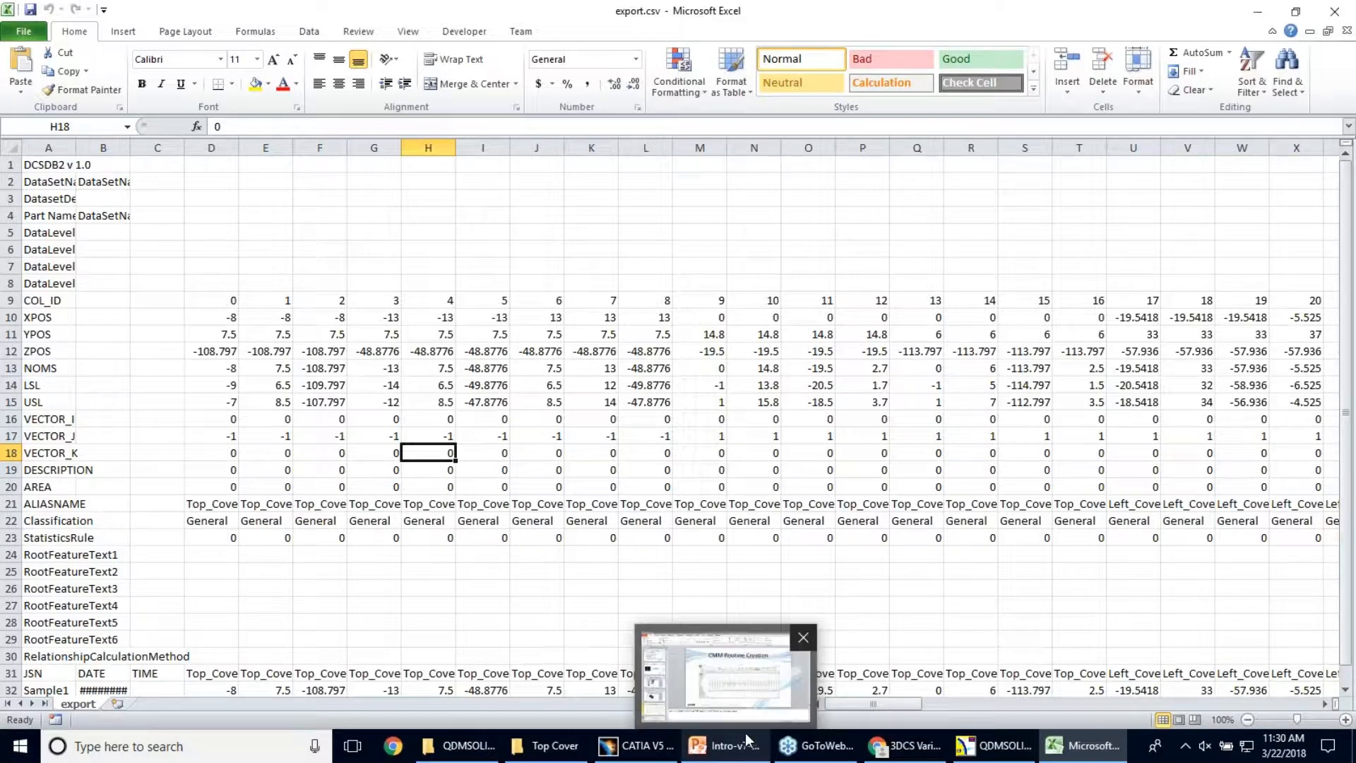
click(744, 690)
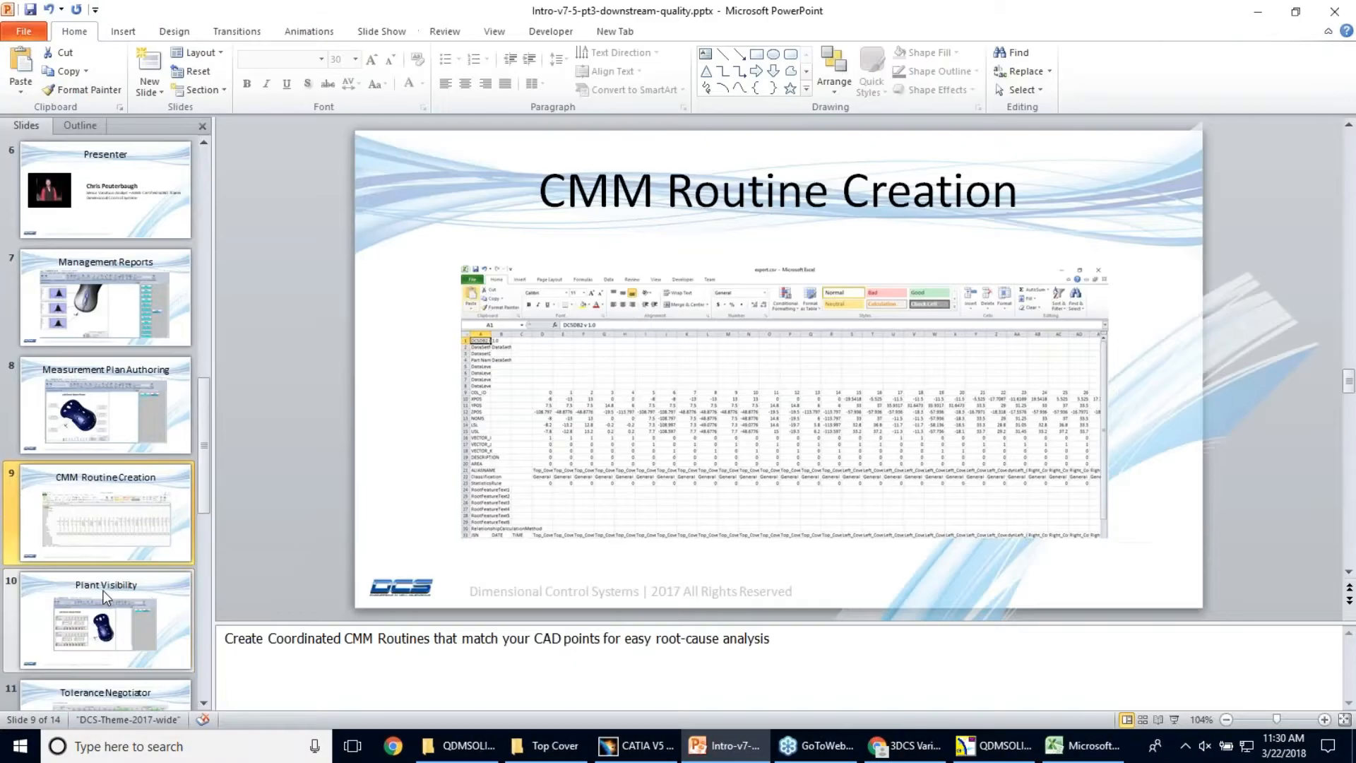
click(109, 596)
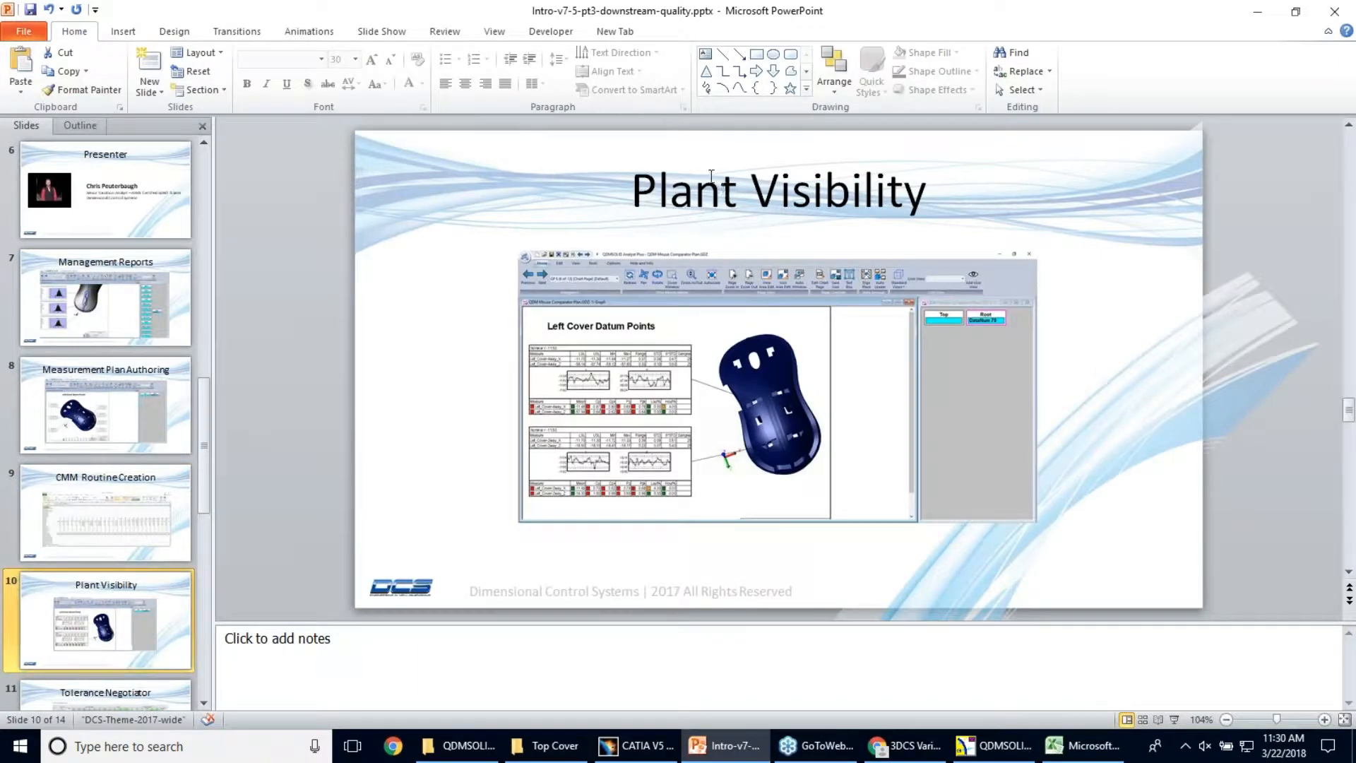
Return to QDMSOLID, close the current measurement plan without saving, and create a new blank document
click(998, 755)
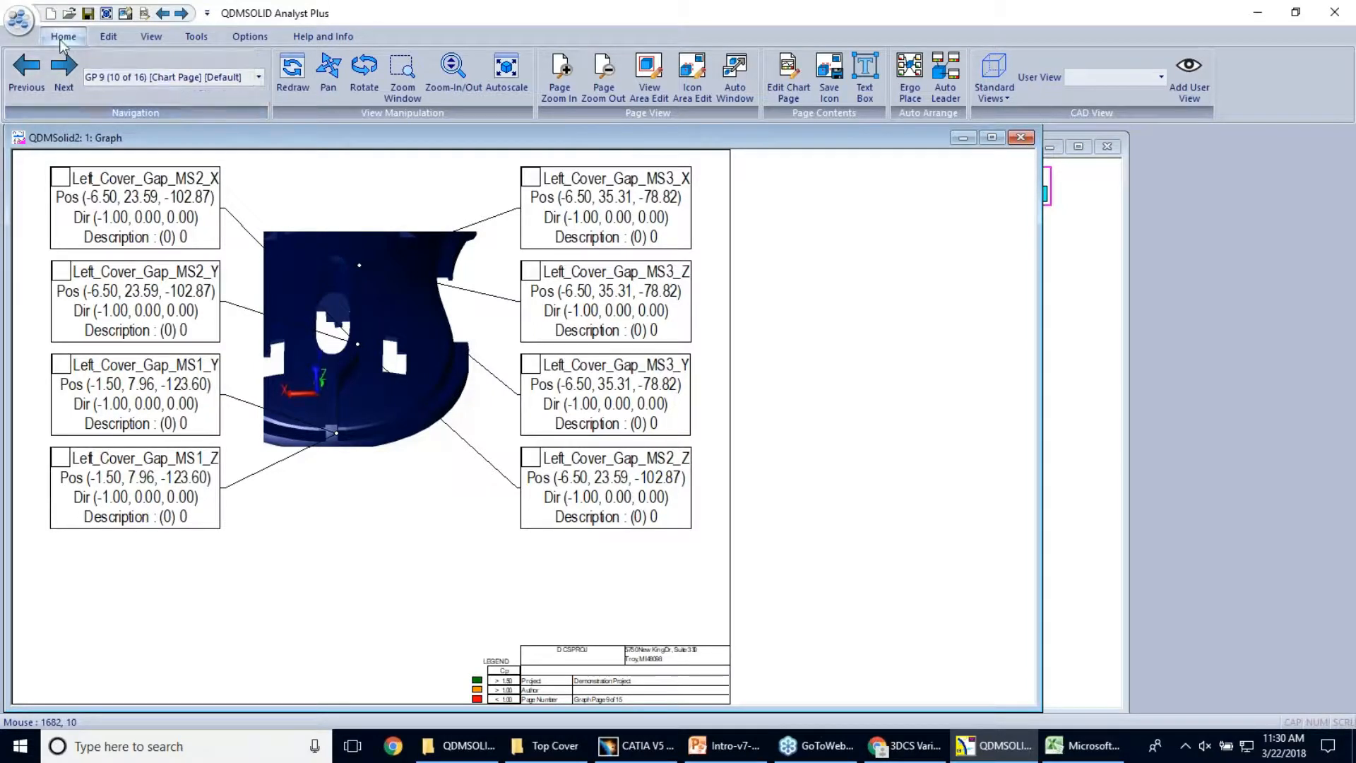
click(1021, 137)
click(710, 410)
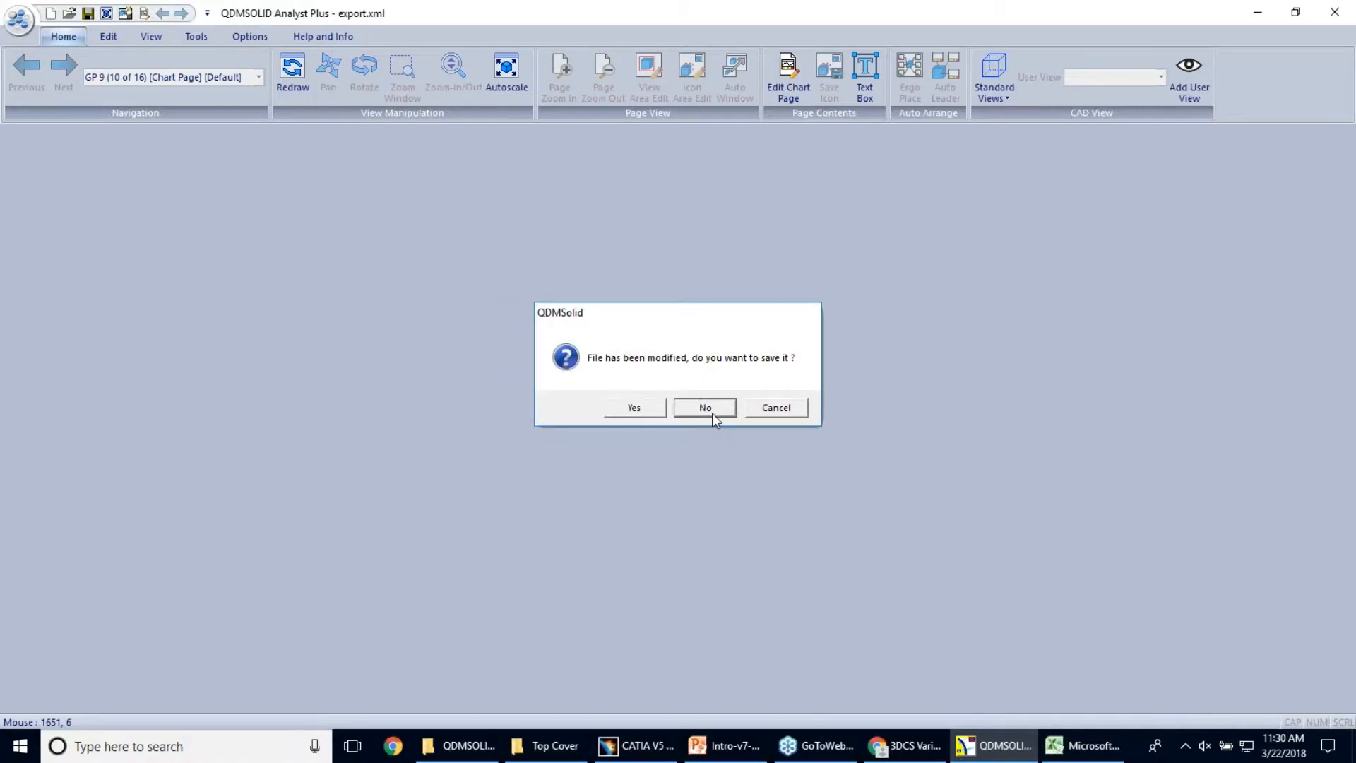
click(55, 14)
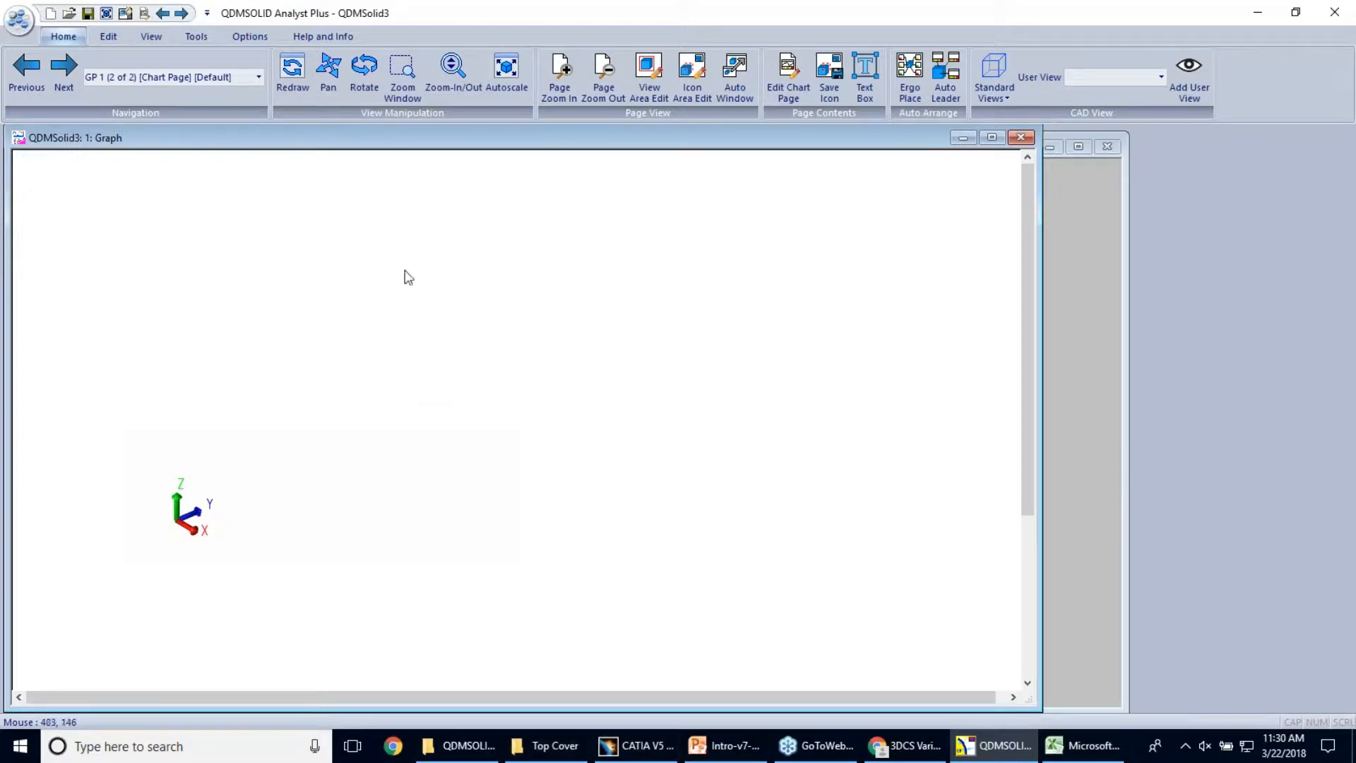
click(18, 21)
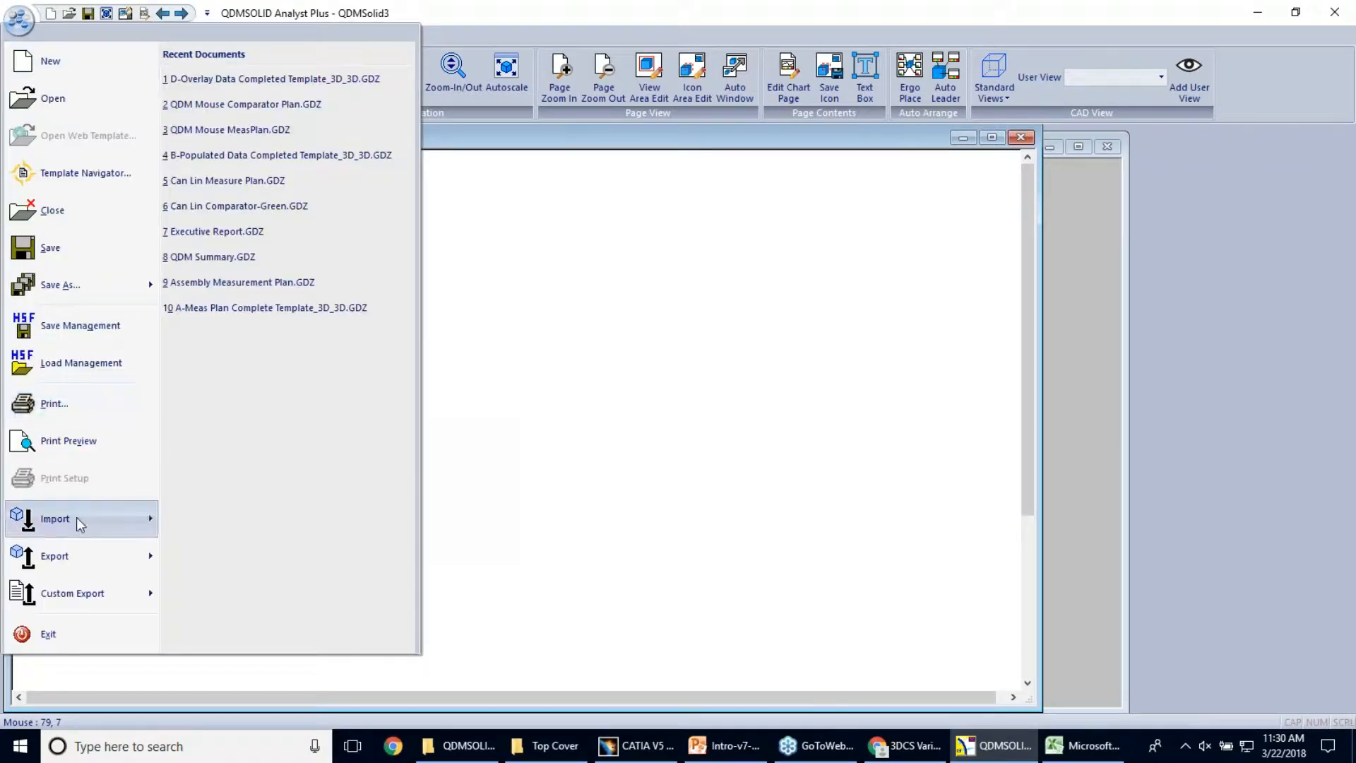
mouse_move(76, 517)
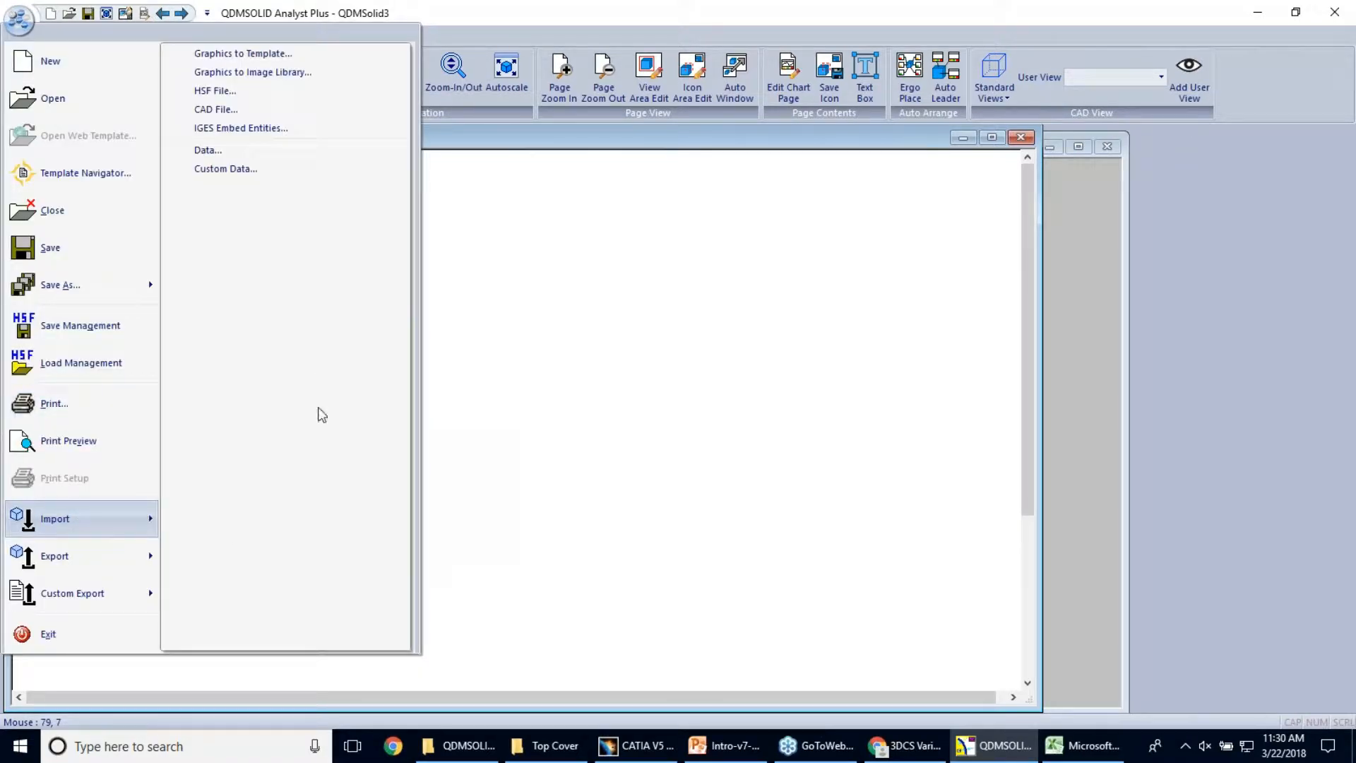
click(276, 109)
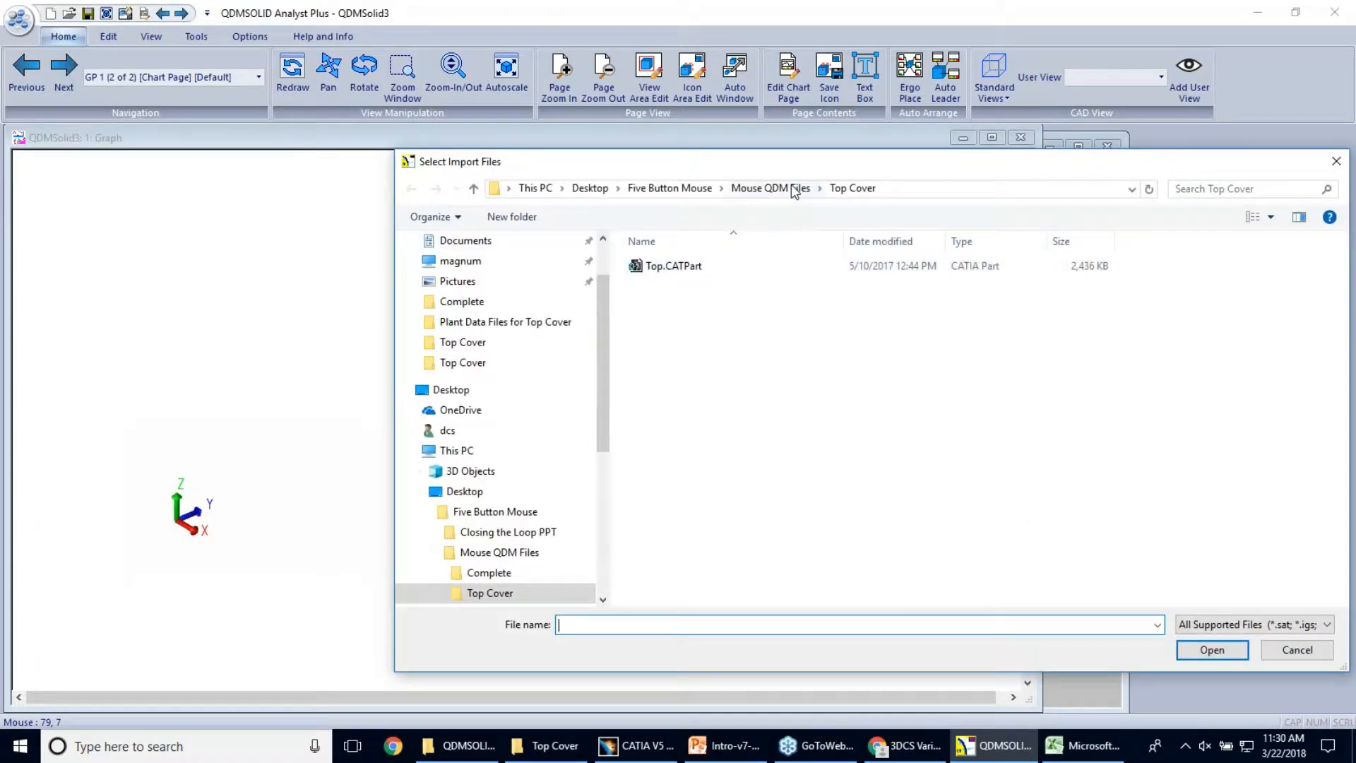
click(1298, 650)
Import the HSF file Top.hsf from the Top Cover folder and rotate the model to show the whole cover
click(19, 19)
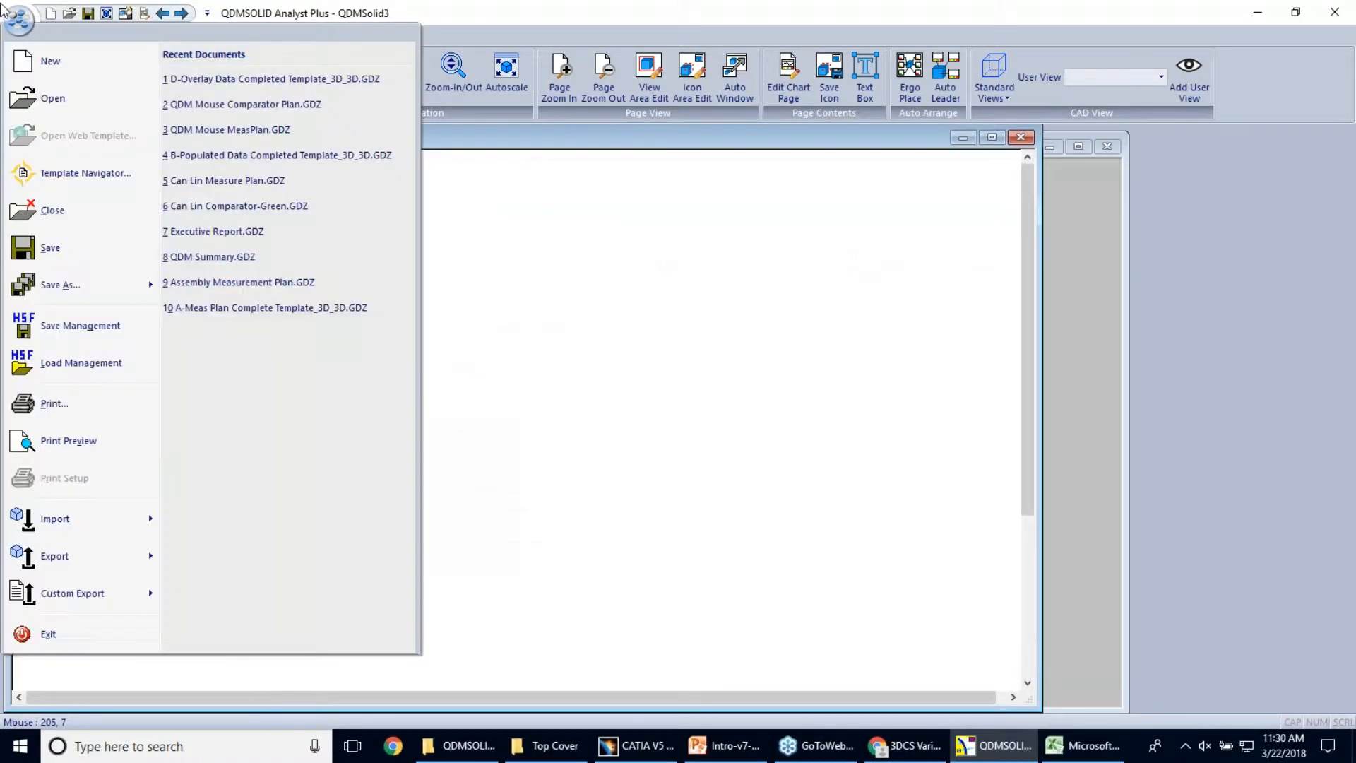
mouse_move(89, 526)
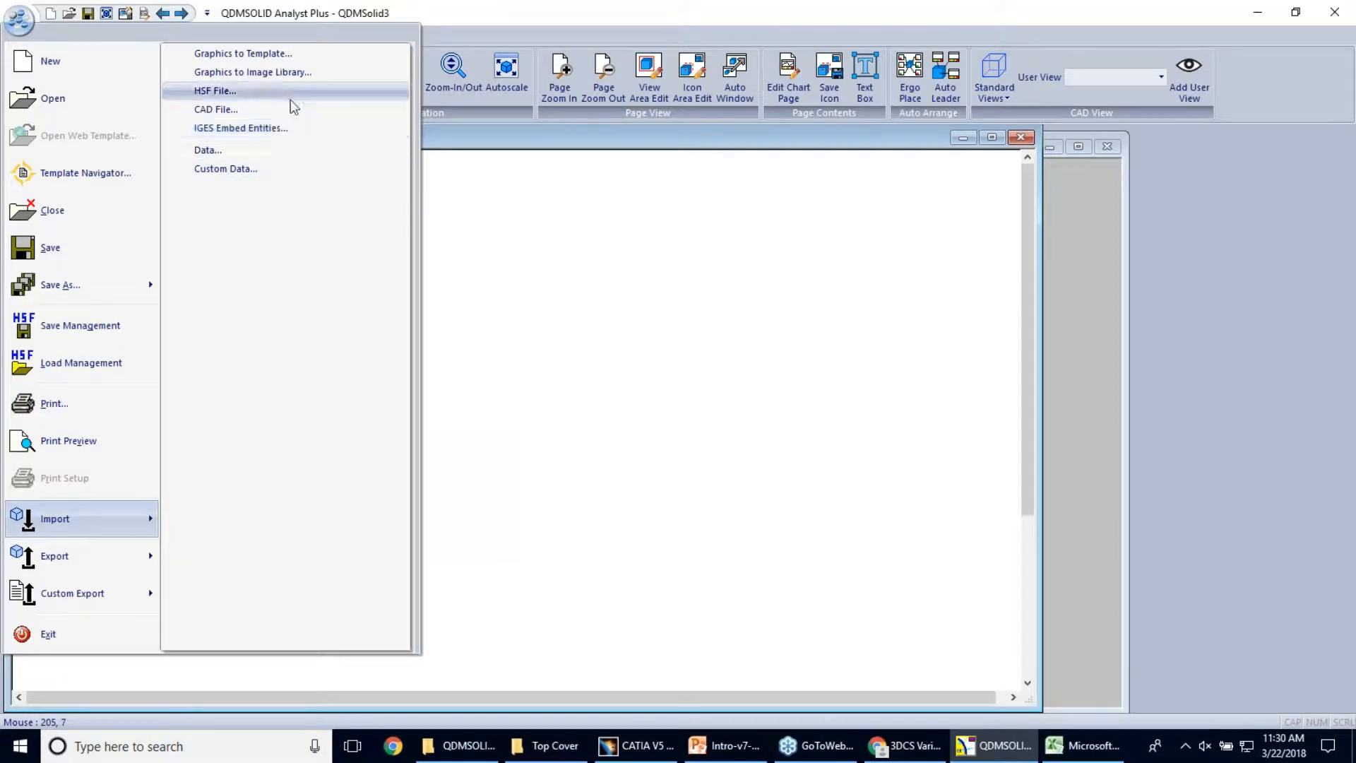
click(288, 93)
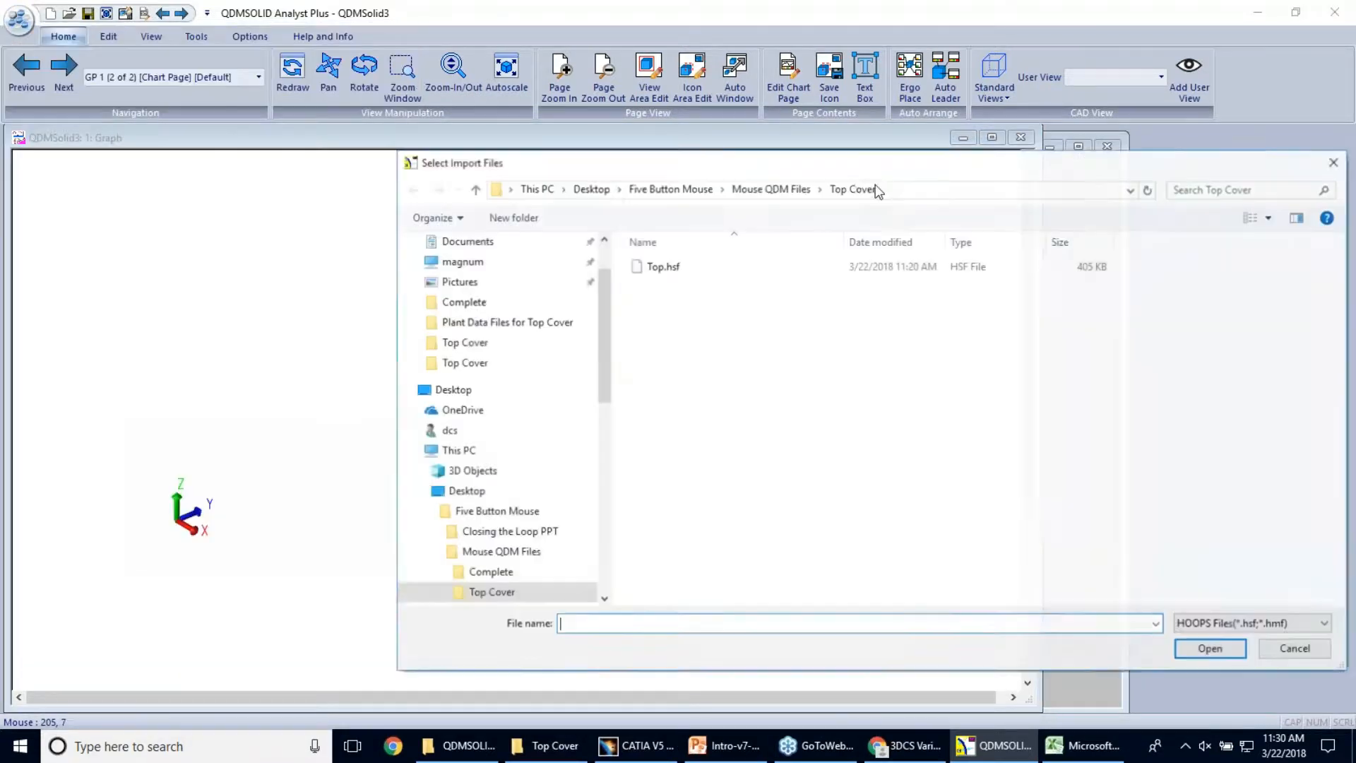
double_click(662, 266)
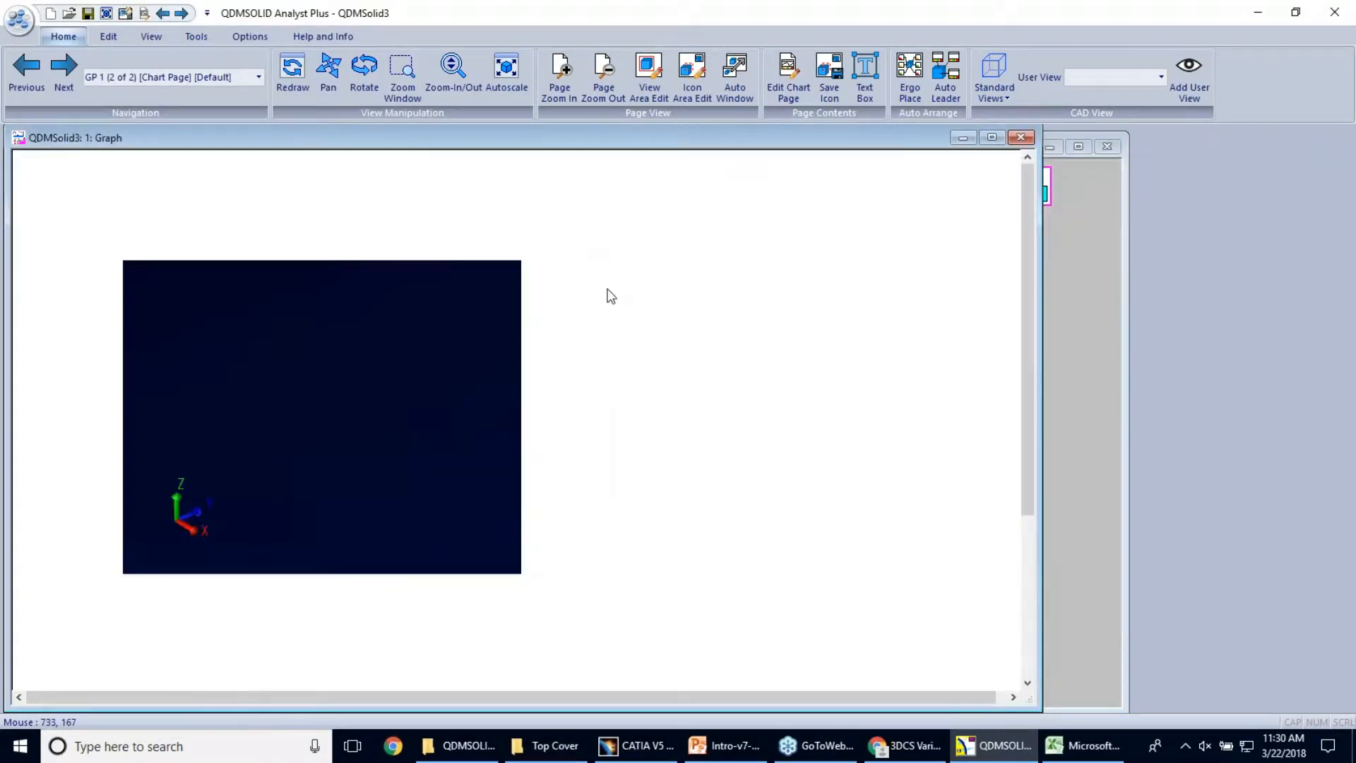
drag(356, 407, 217, 393)
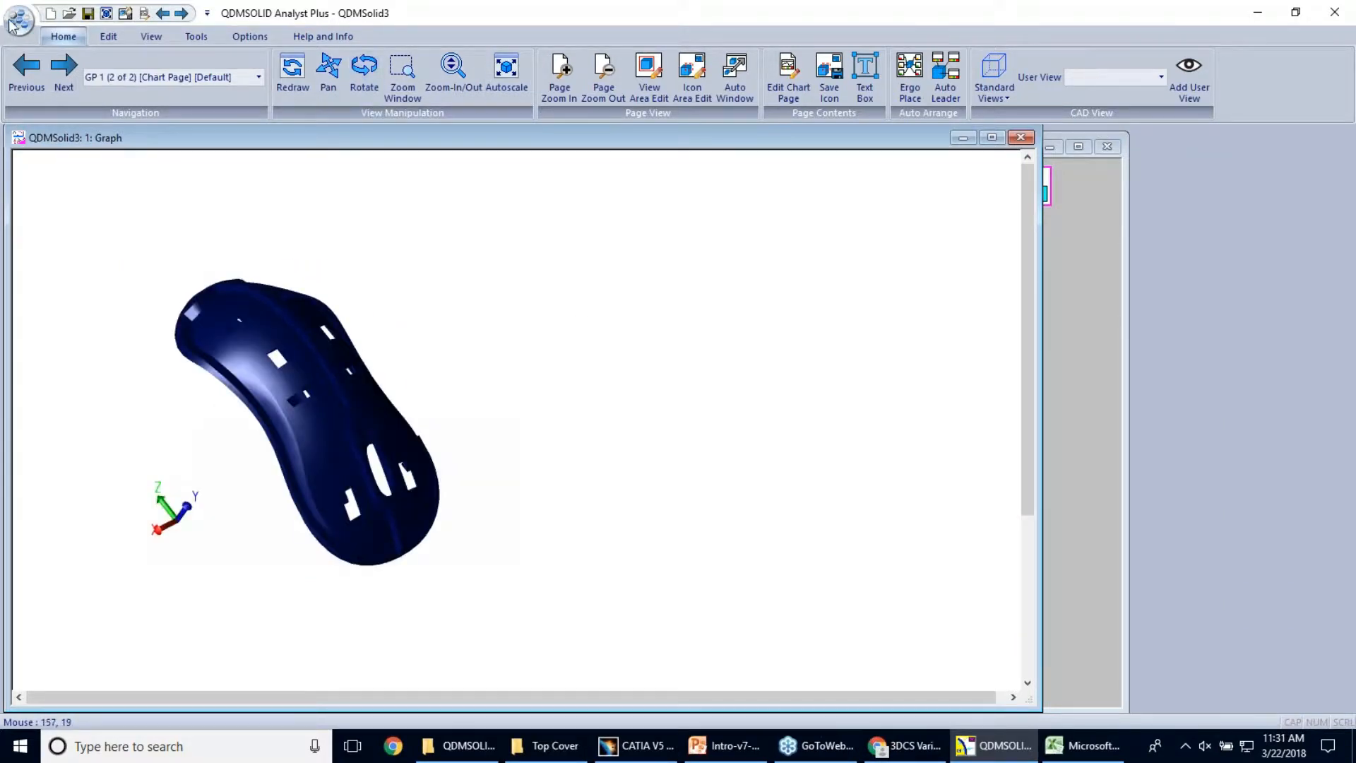
Import the measurement data file Top Cover 25smp X 2.csv from the Top Cover folder
click(18, 19)
mouse_move(139, 505)
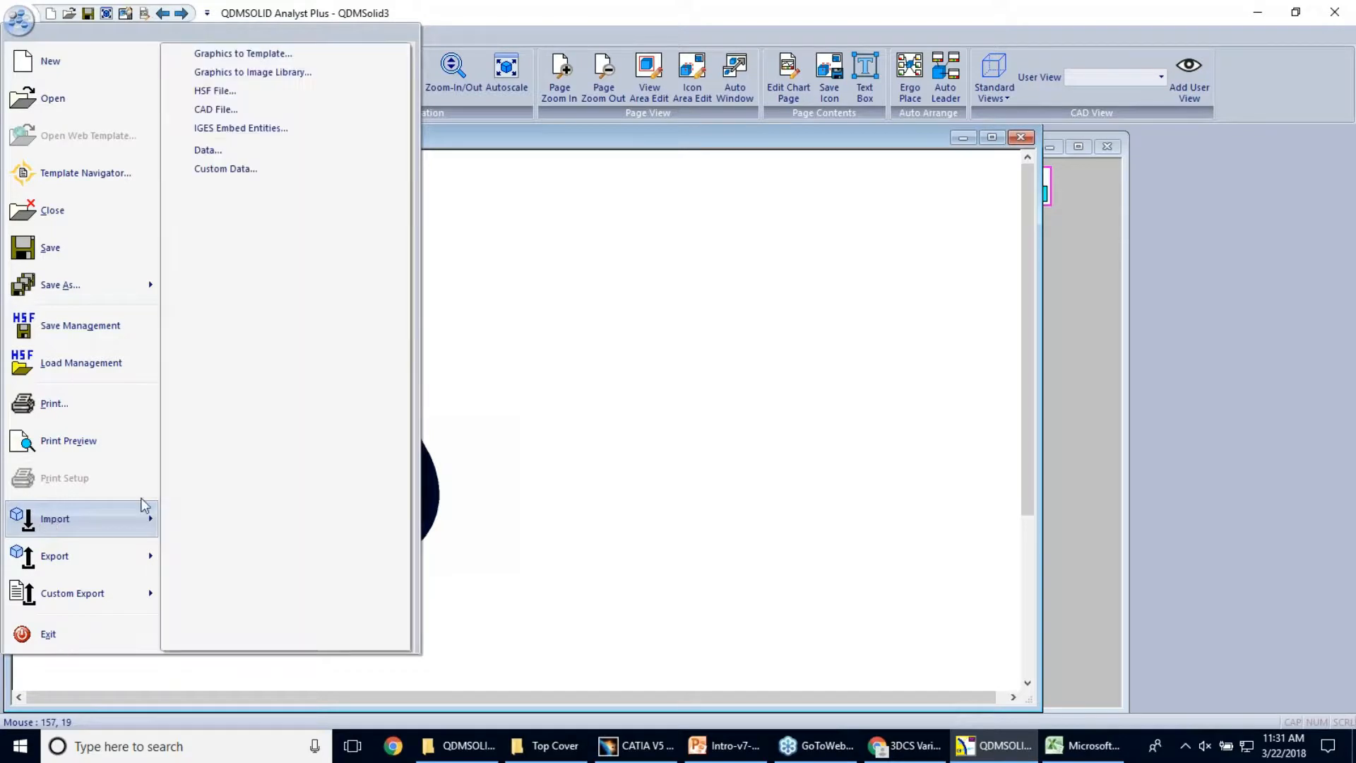
click(282, 152)
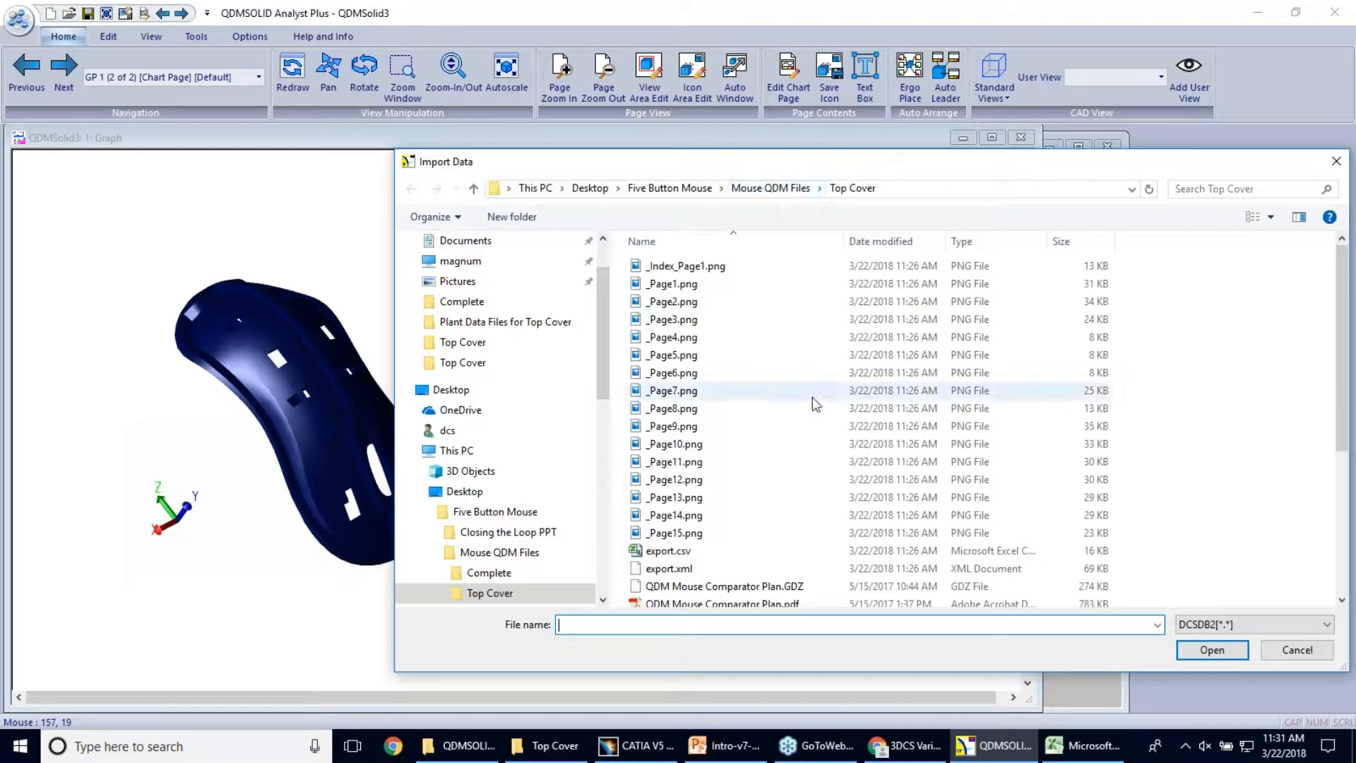
scroll(811, 403, down, 4)
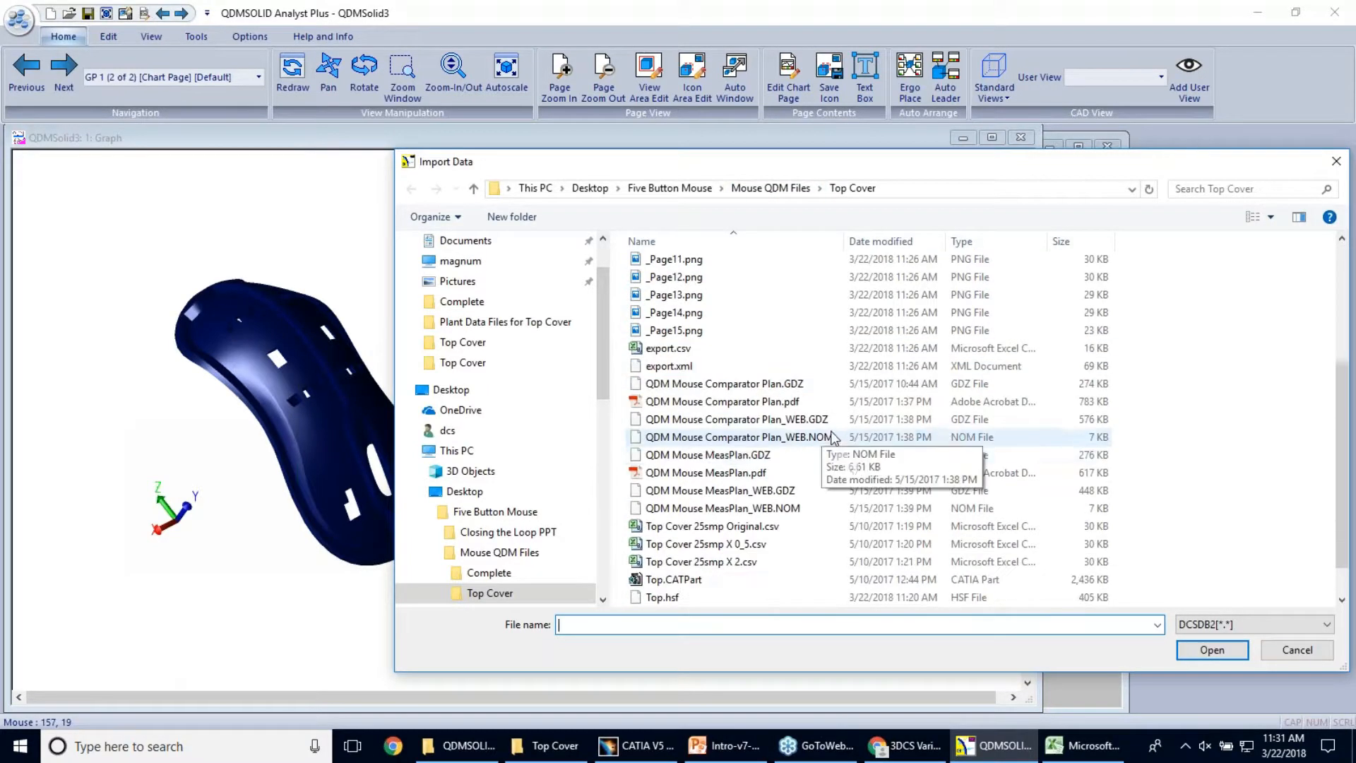
click(715, 564)
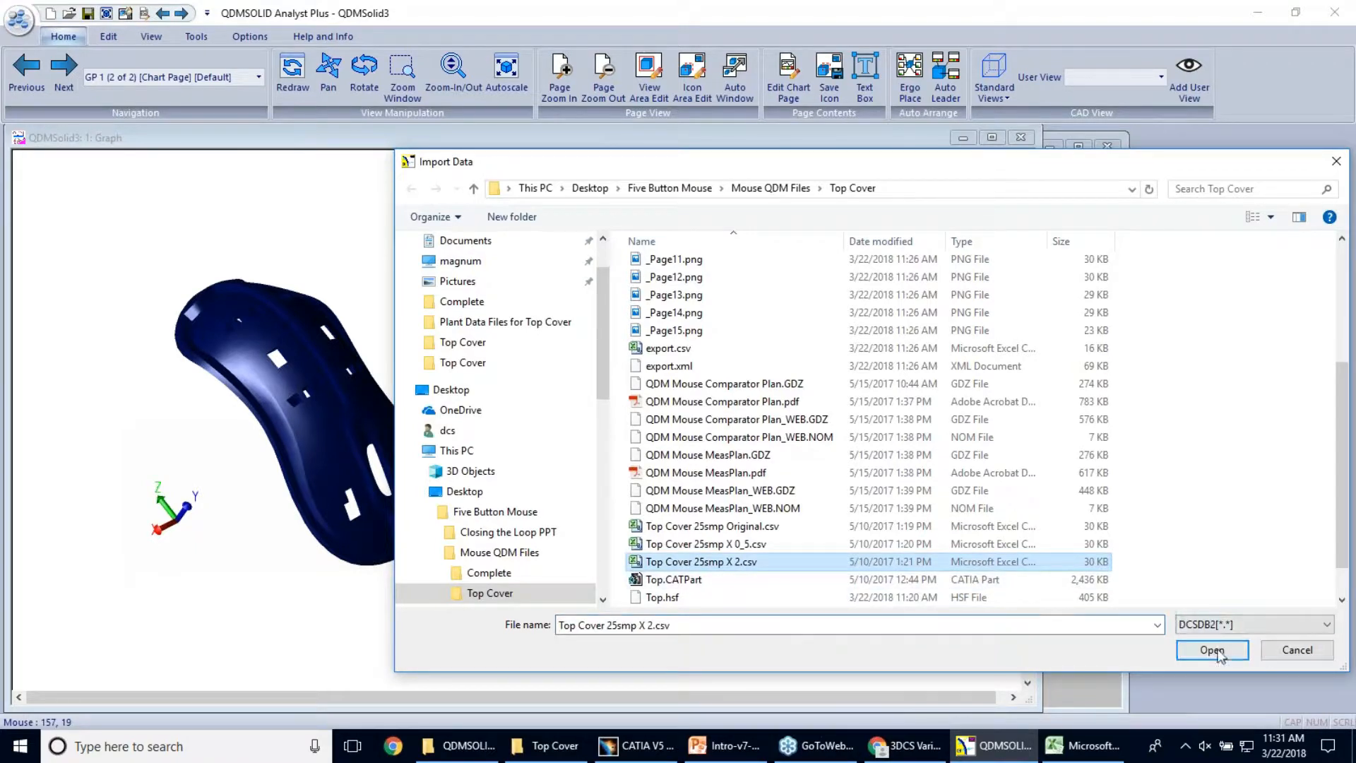
click(1212, 650)
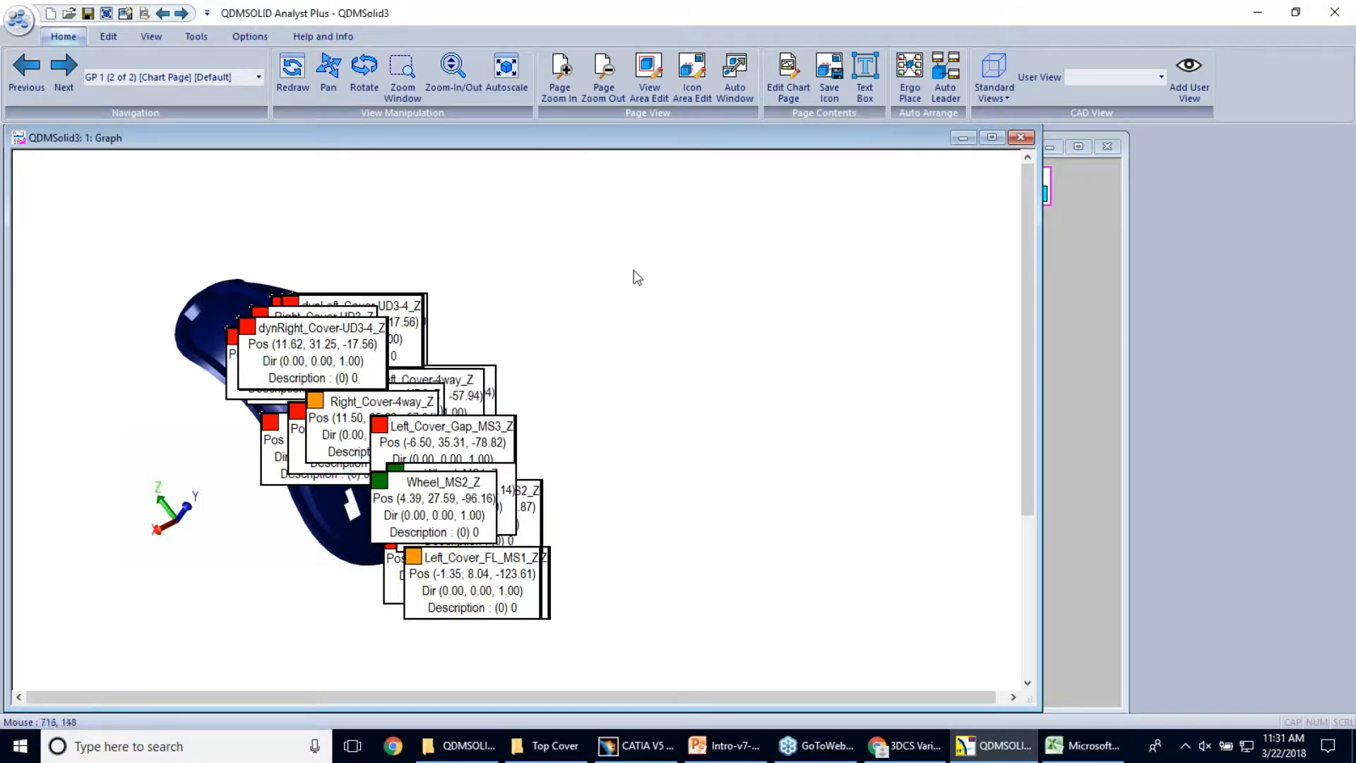
right_click(728, 300)
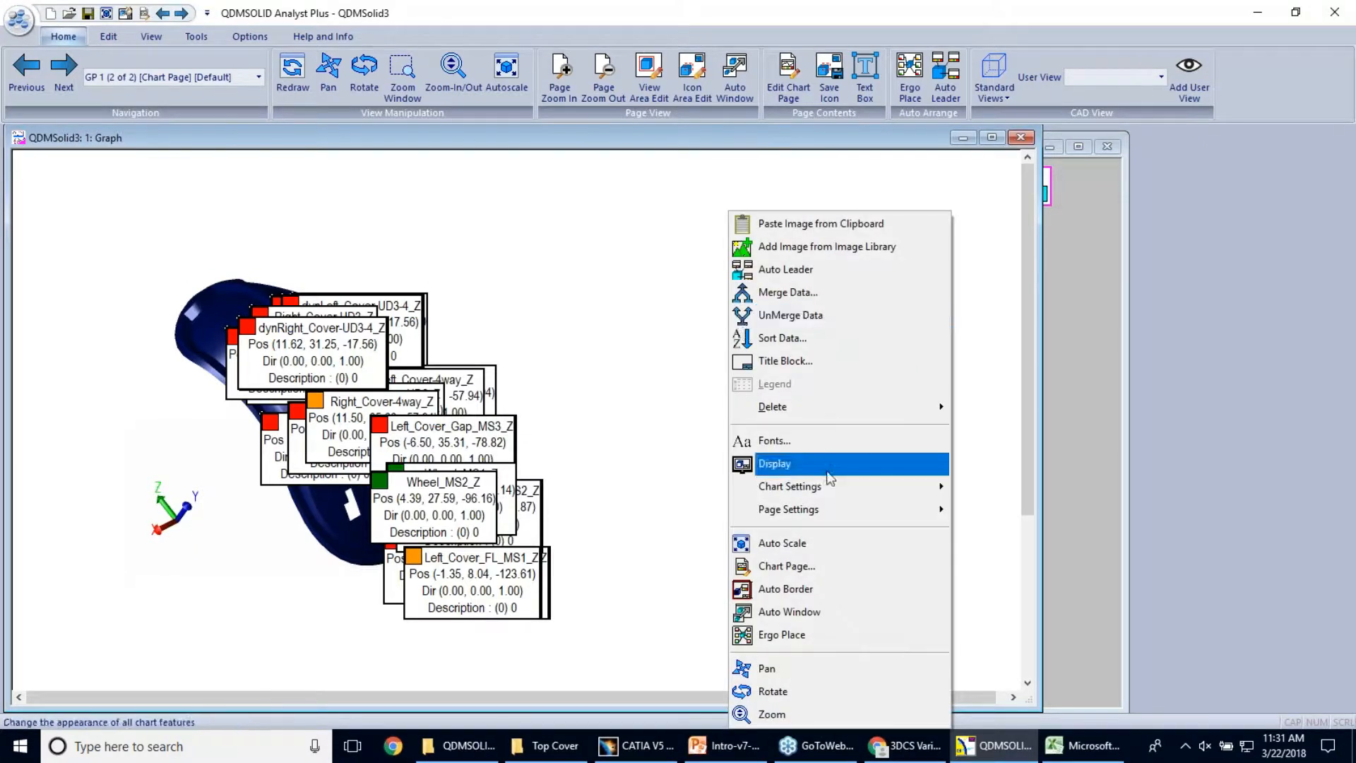
mouse_move(932, 490)
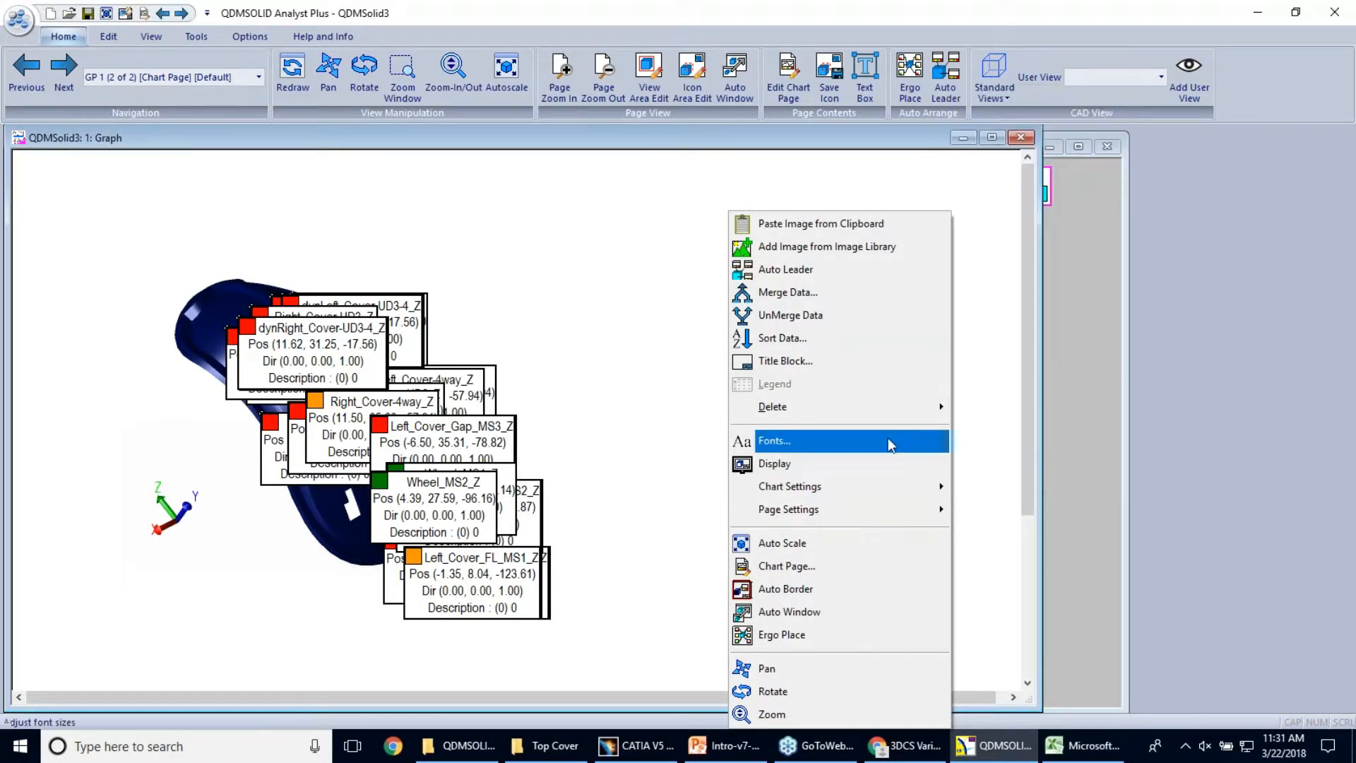
click(870, 569)
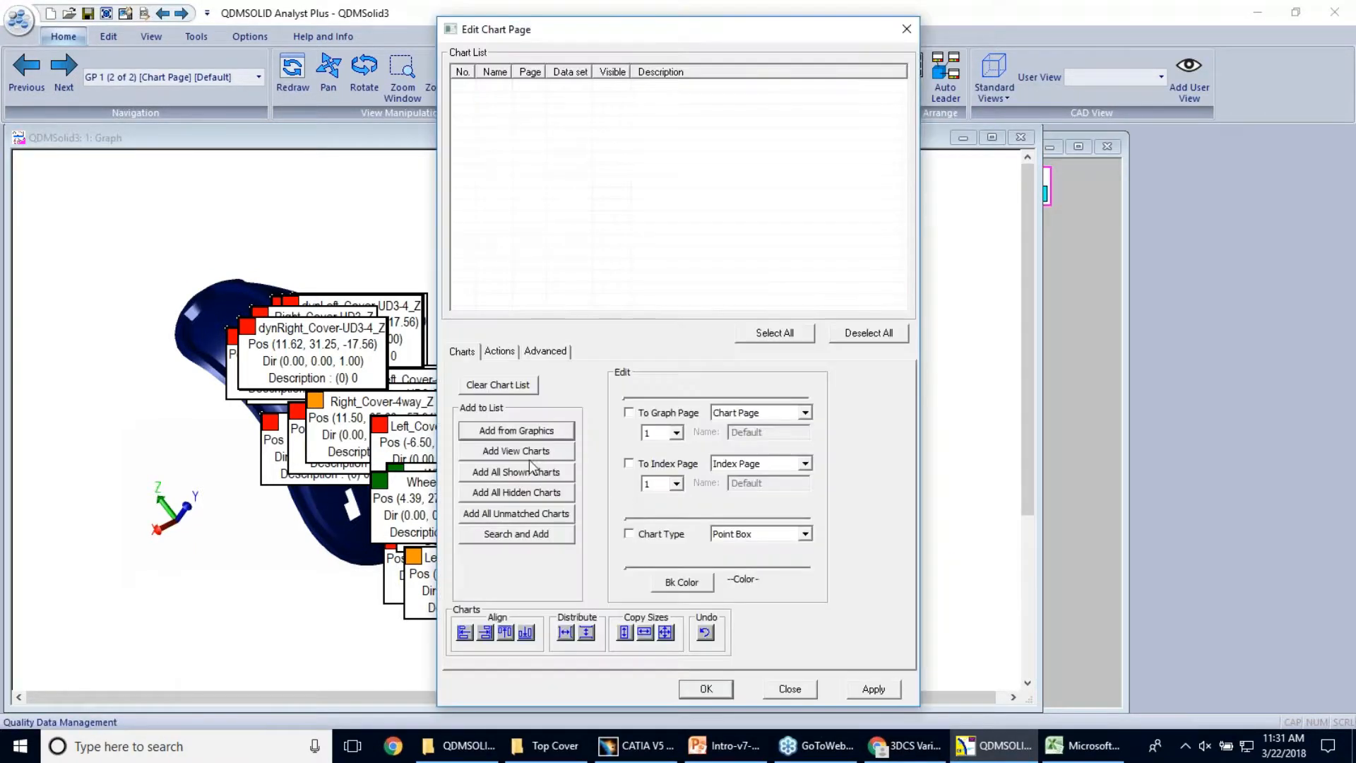
click(531, 471)
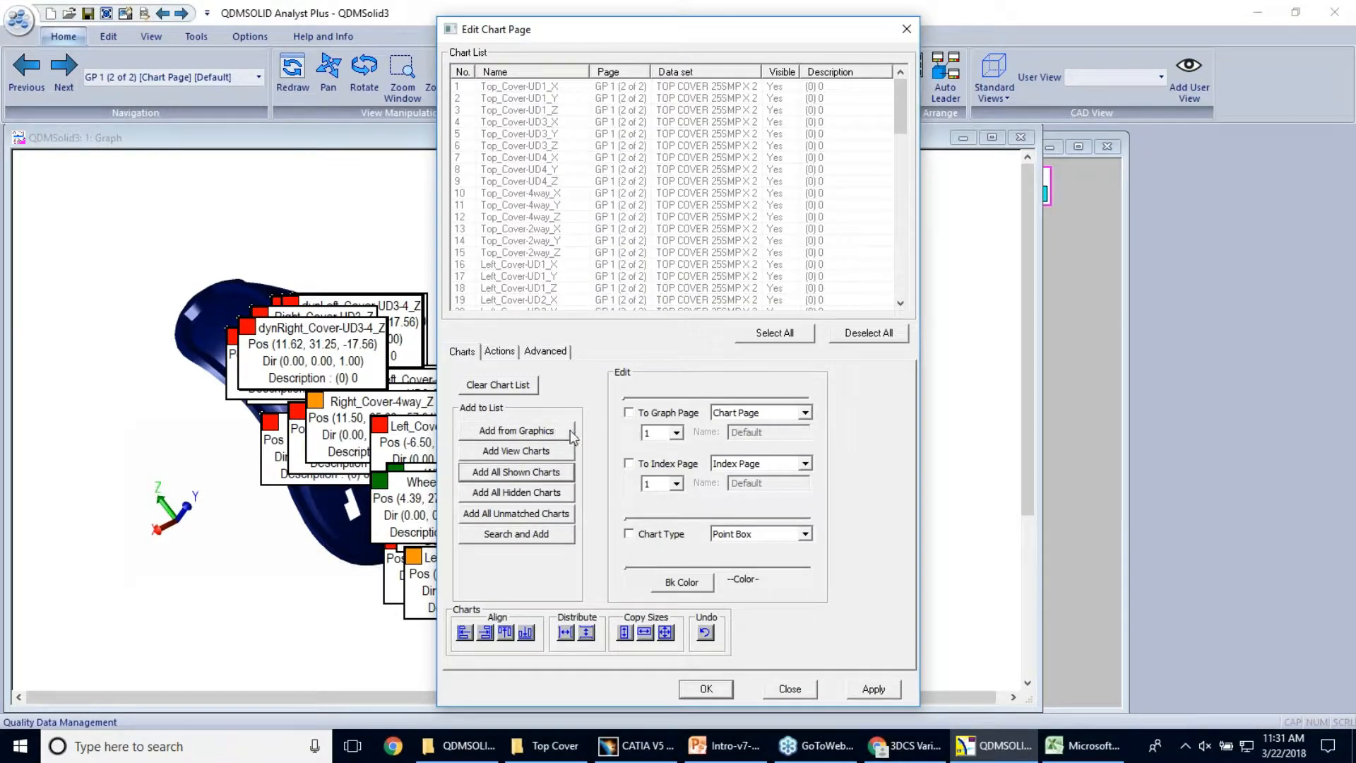
click(790, 689)
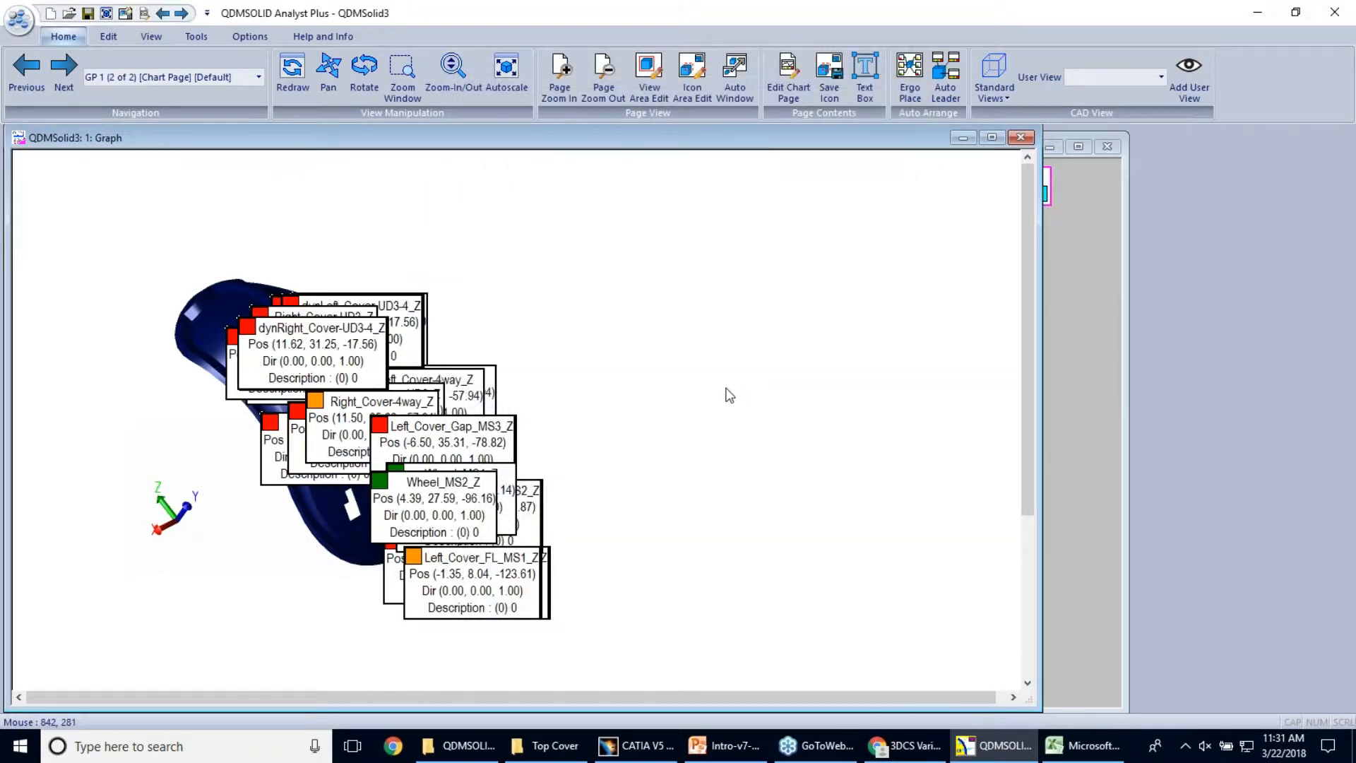
Merge the imported data so the X, Y and Z measures of each point share one chart
right_click(727, 388)
click(812, 292)
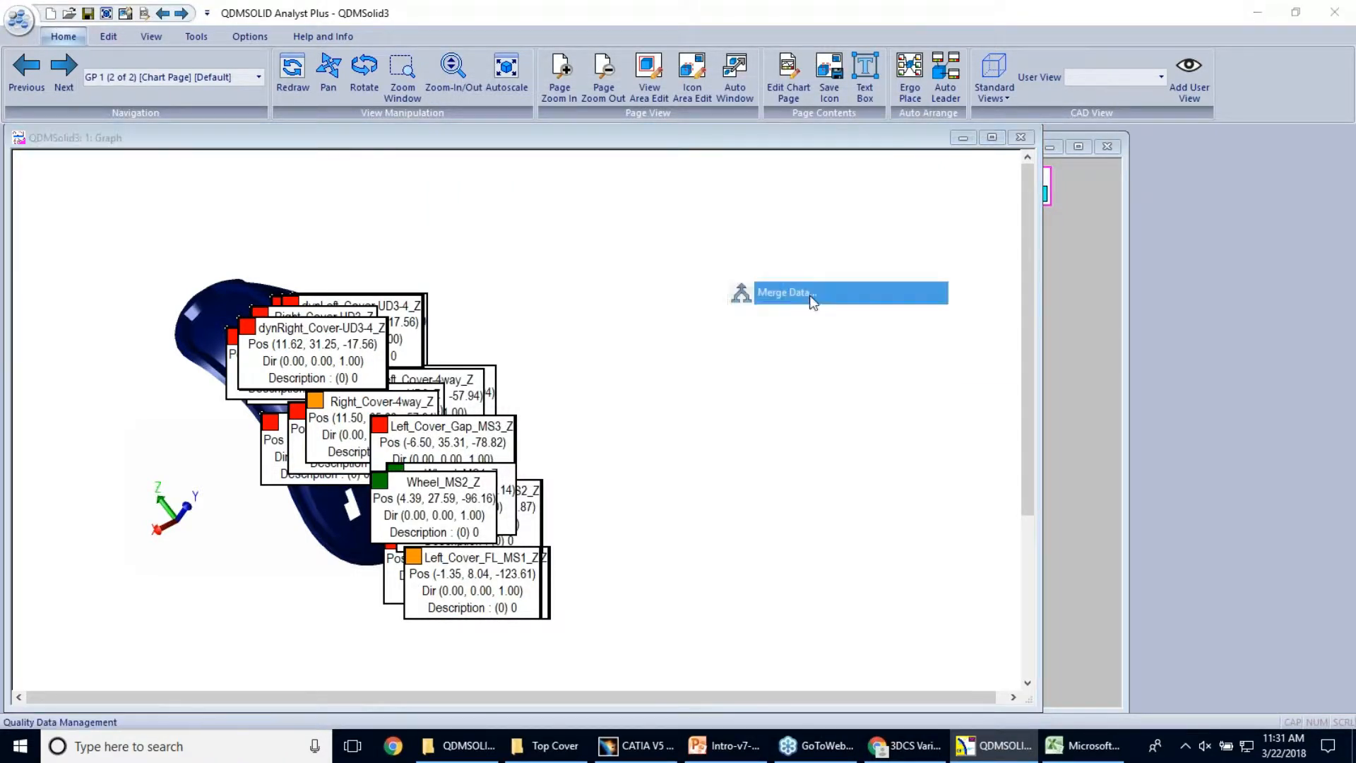
click(644, 440)
Add all shown charts to the chart list, select them all, and change their chart type to Comparator
right_click(777, 452)
click(854, 566)
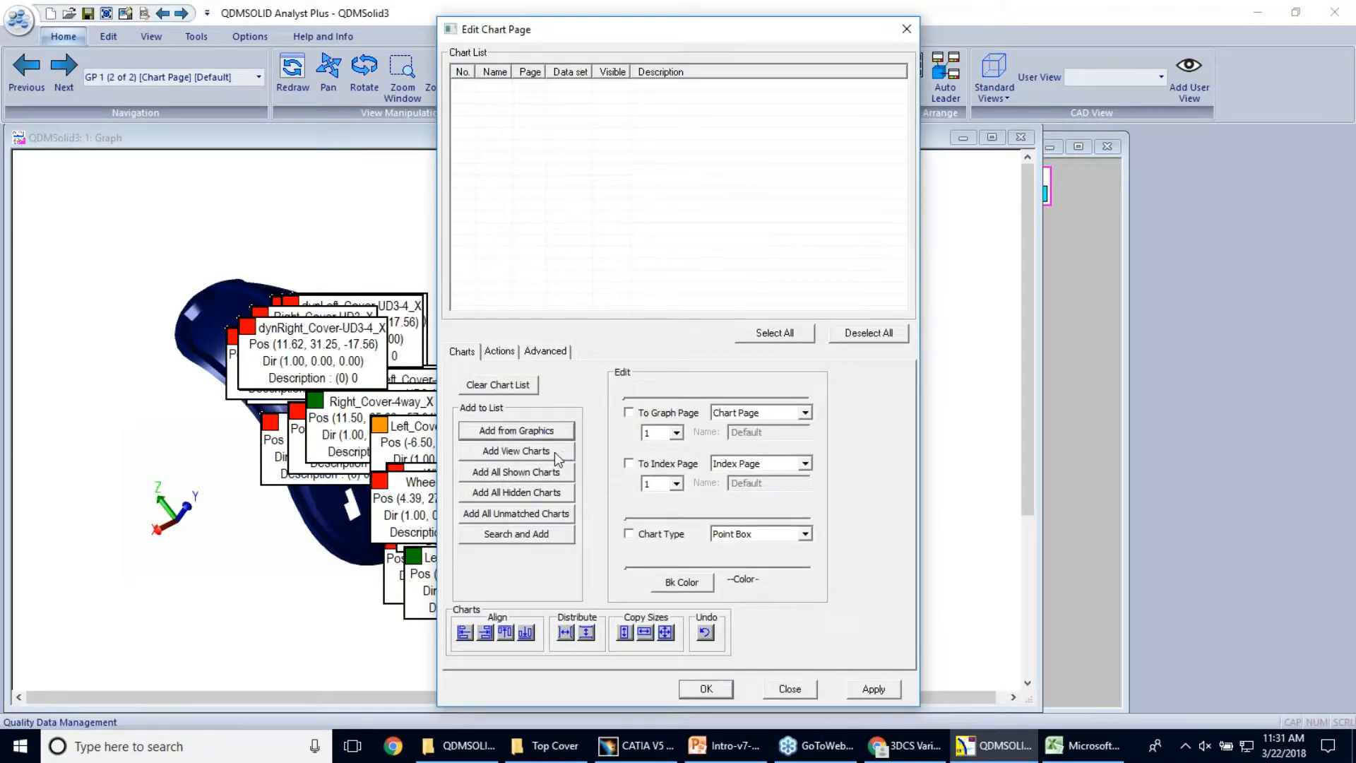
click(572, 472)
click(782, 337)
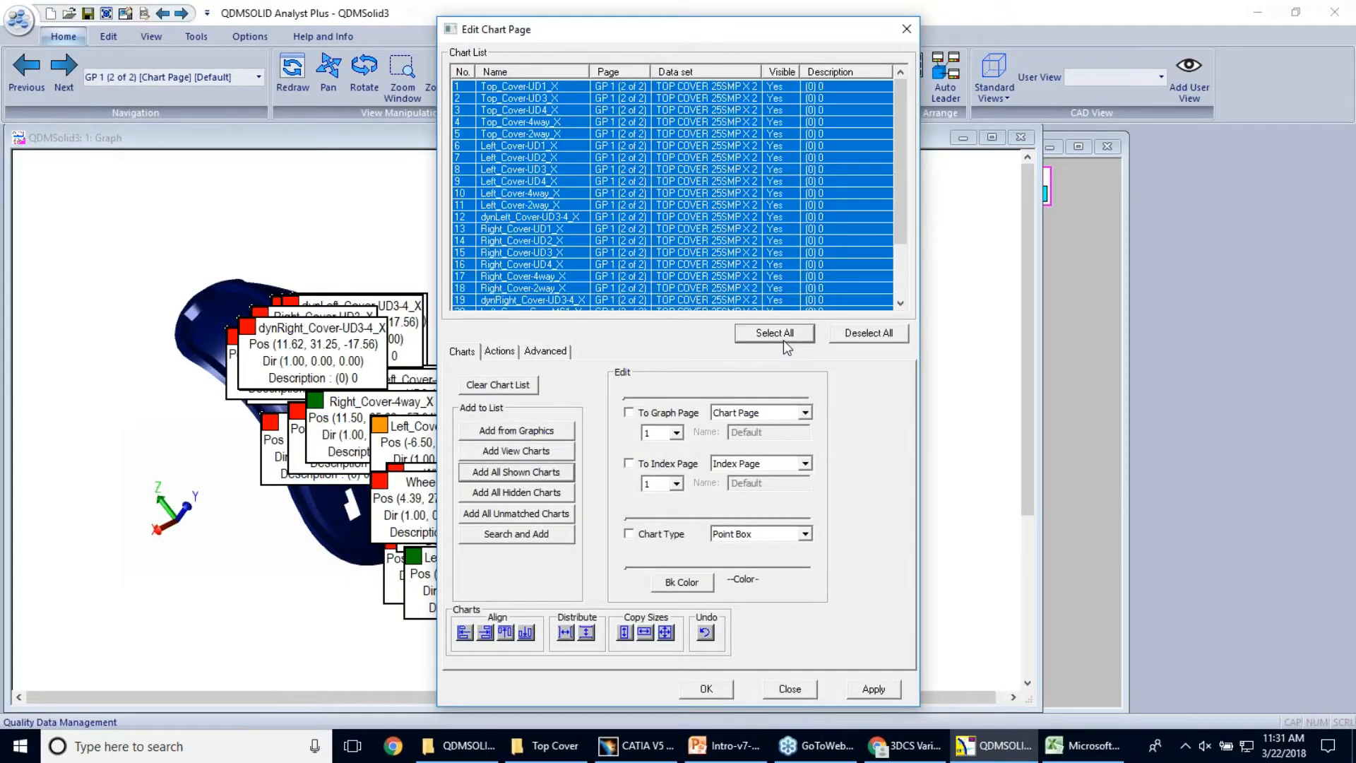
click(661, 533)
click(805, 533)
scroll(772, 560, down, 2)
scroll(770, 586, down, 1)
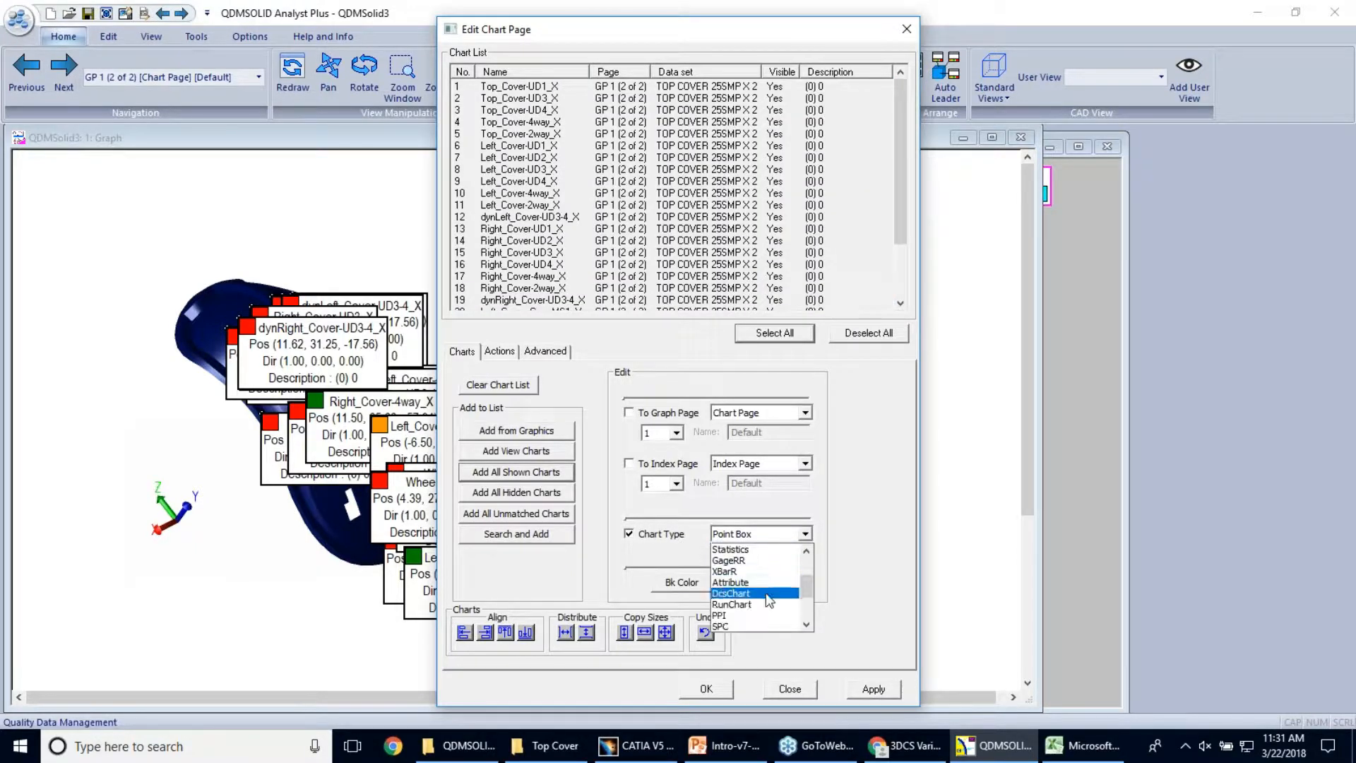
scroll(773, 597, up, 3)
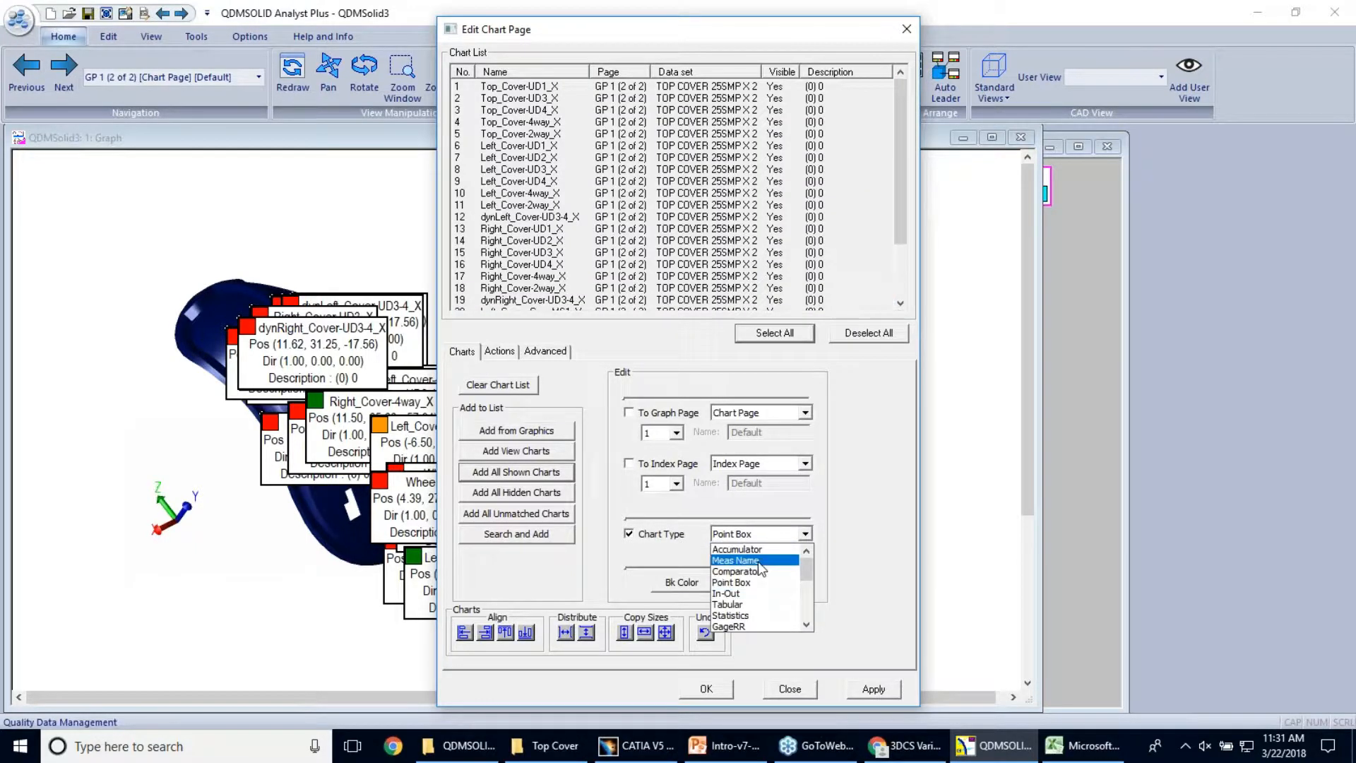
click(757, 571)
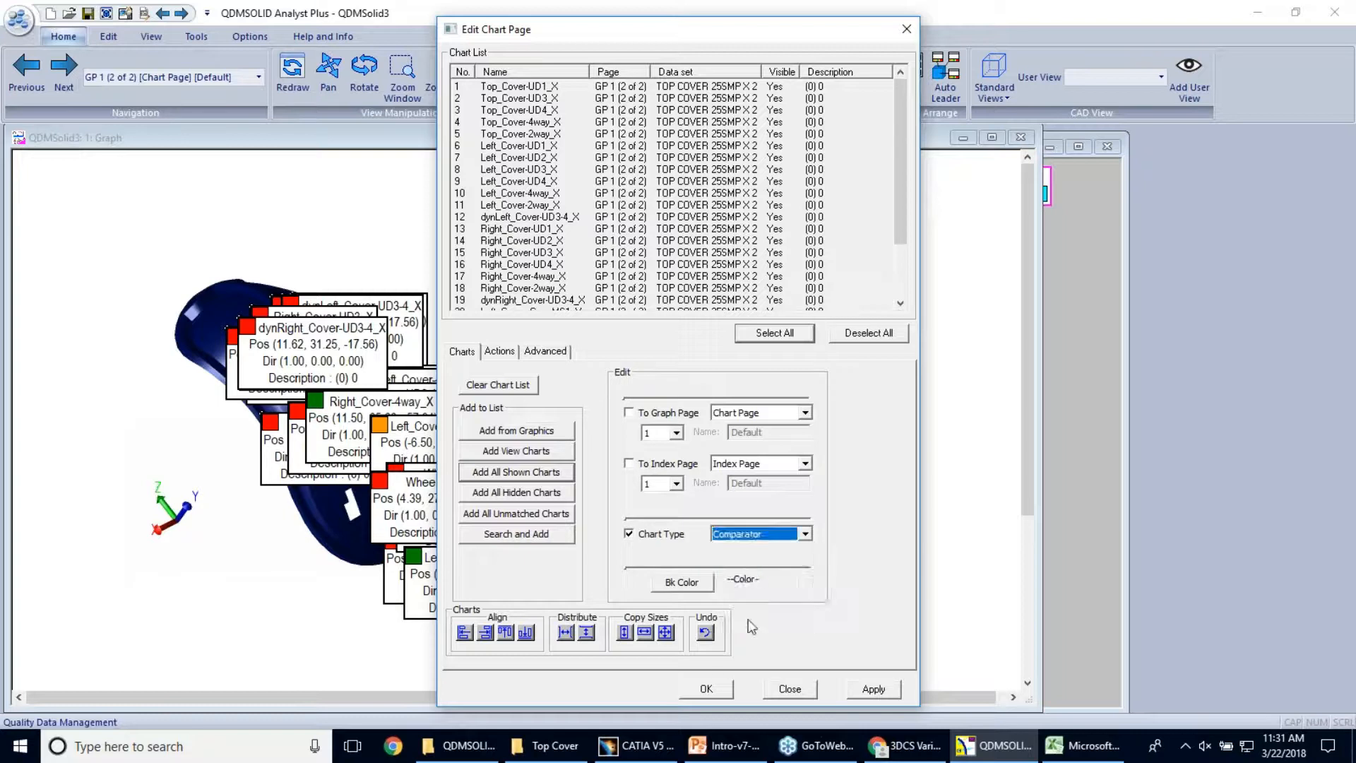
click(706, 689)
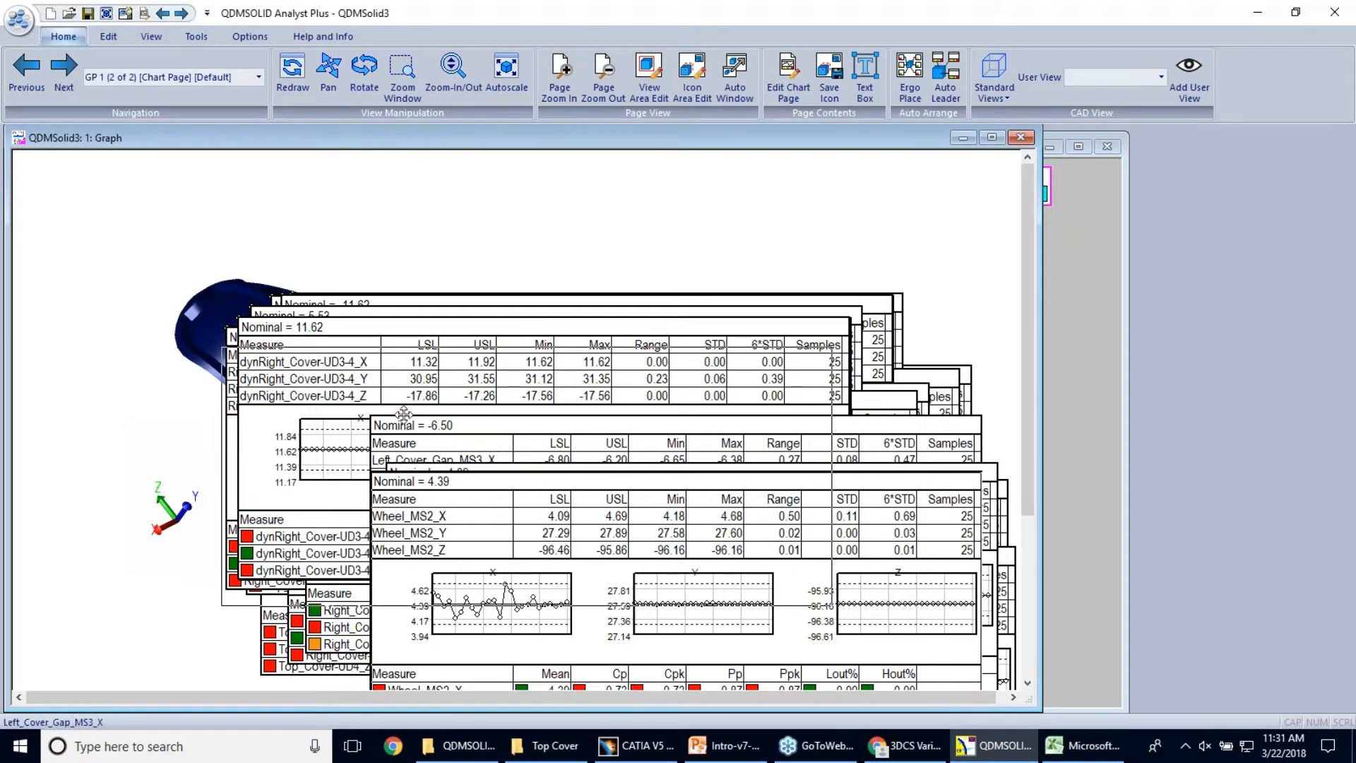
Move the Wheel_MS2 chart aside and sort the data into chart pages with 2 points per page
drag(403, 414, 348, 396)
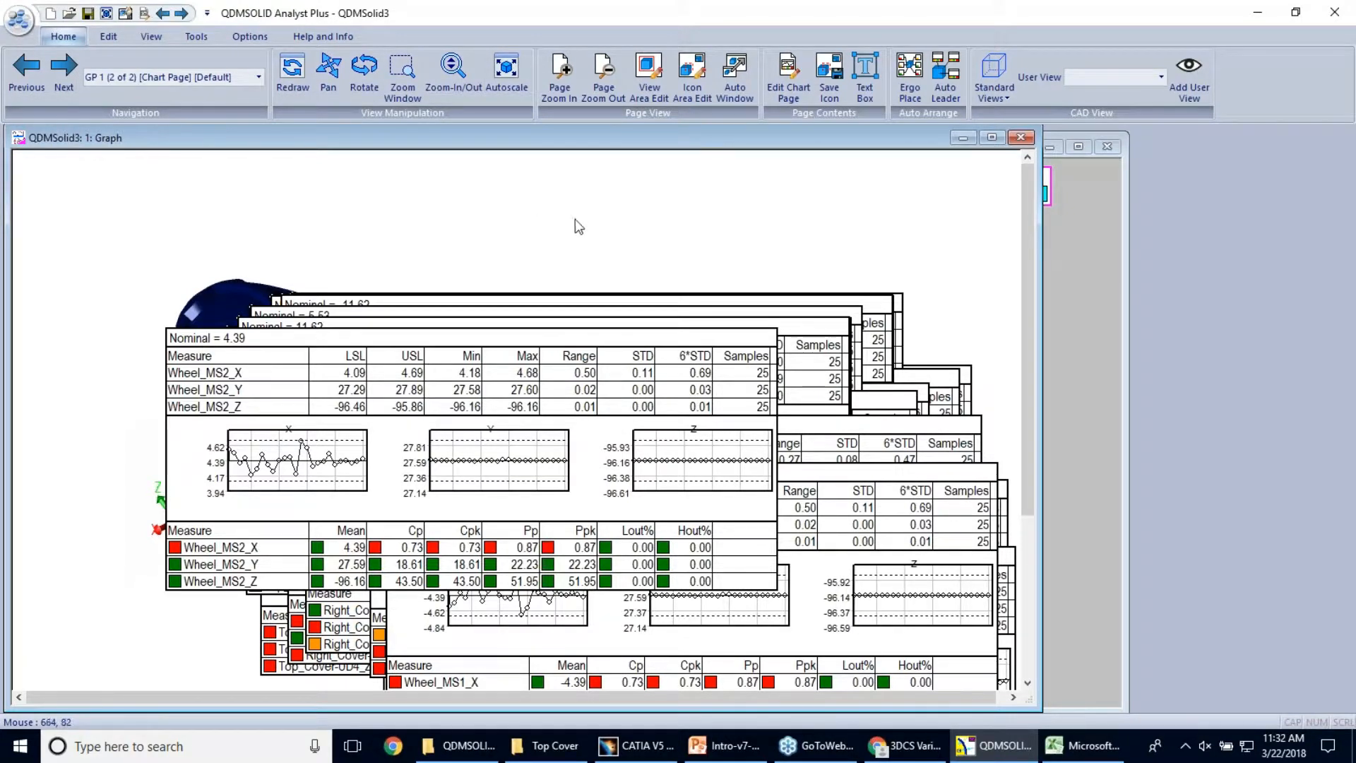
right_click(808, 193)
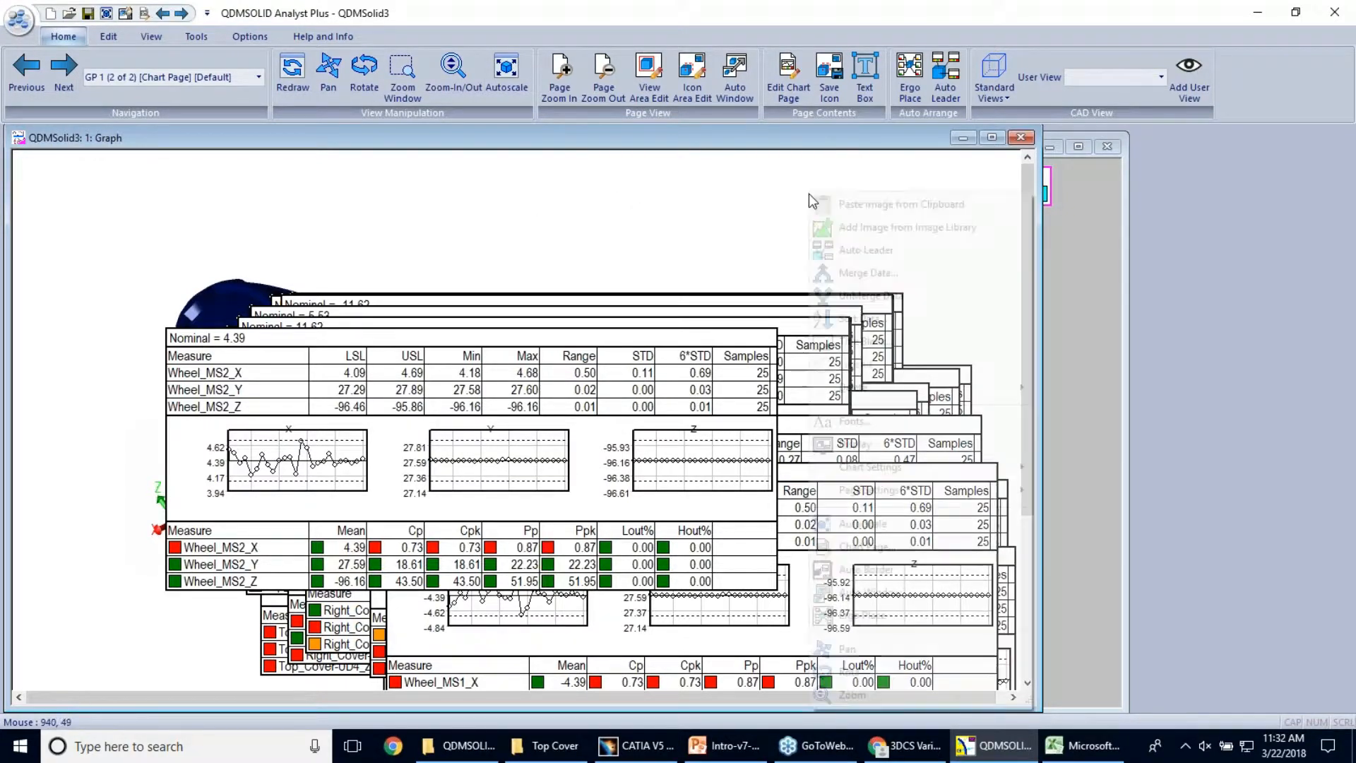
click(863, 318)
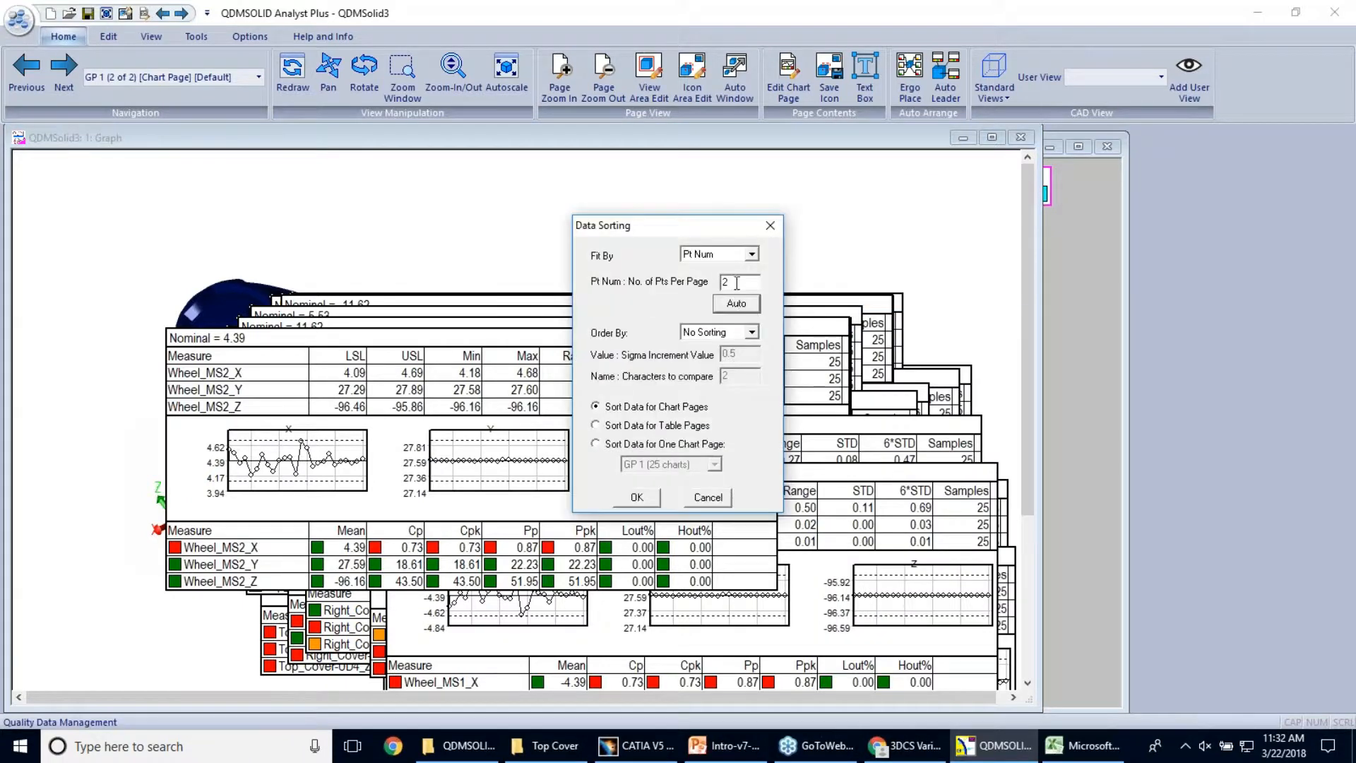
click(641, 498)
Arrange the charts in a single side column with Ergo Place, turning off the BothSide option
click(909, 70)
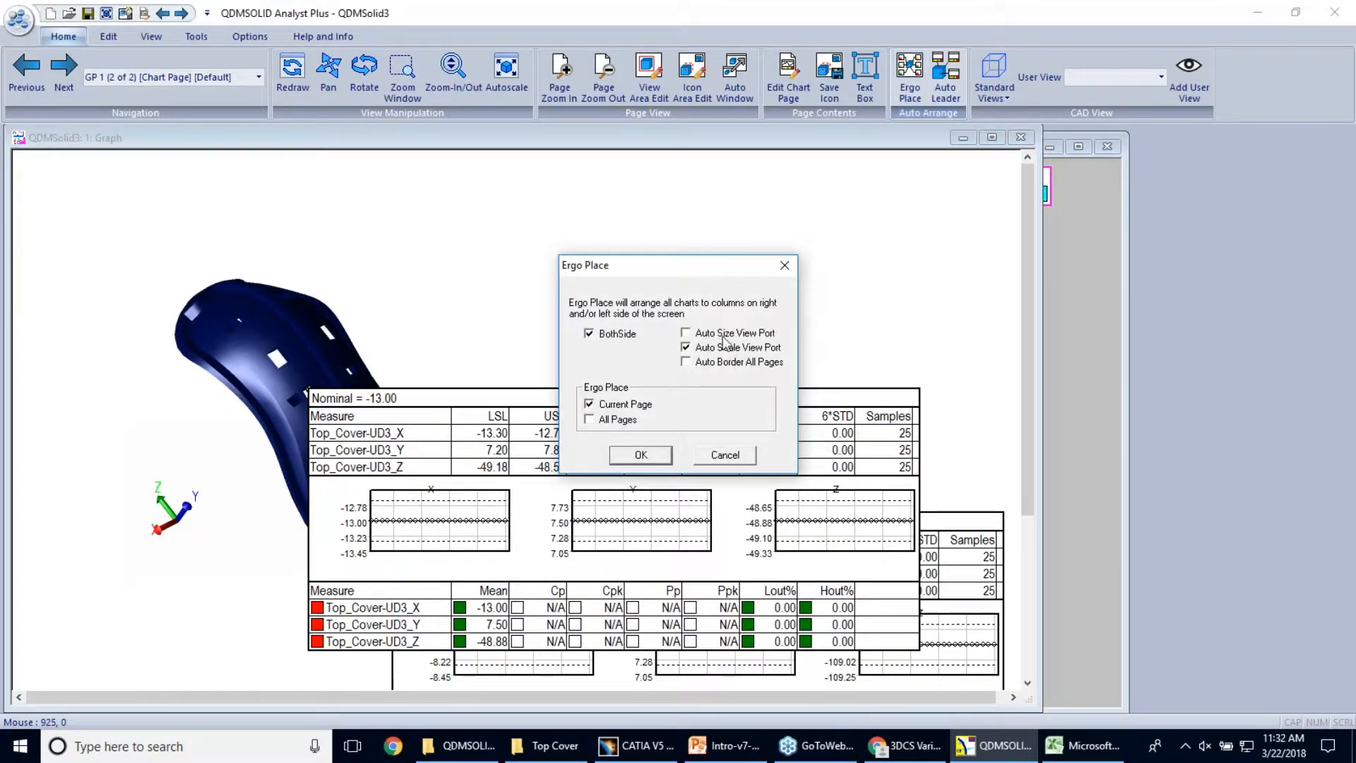
click(629, 338)
click(640, 454)
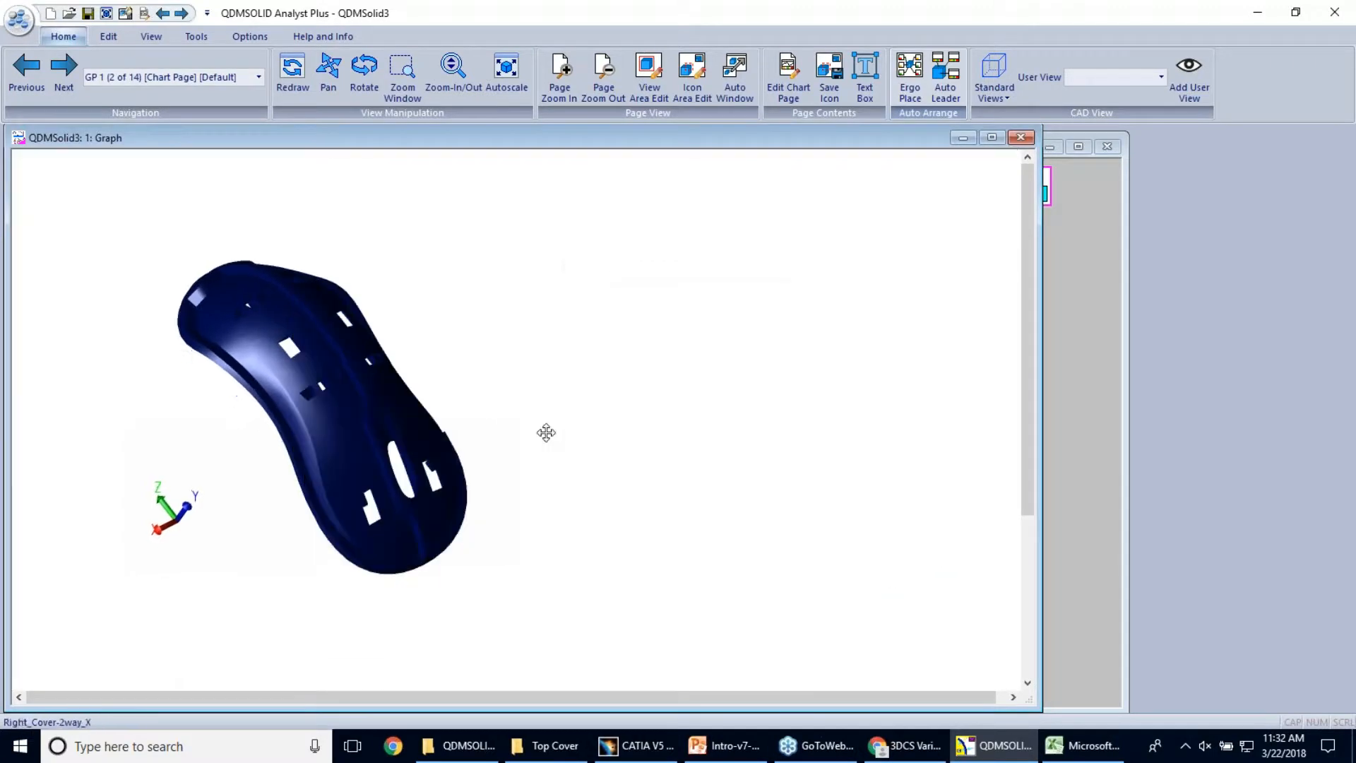
Advance to chart page GP 6 and enlarge it to examine the dynLeft_Cover-UD3-4 and Left_Cover-2way charts
click(65, 74)
click(70, 82)
click(70, 82)
click(69, 82)
click(70, 88)
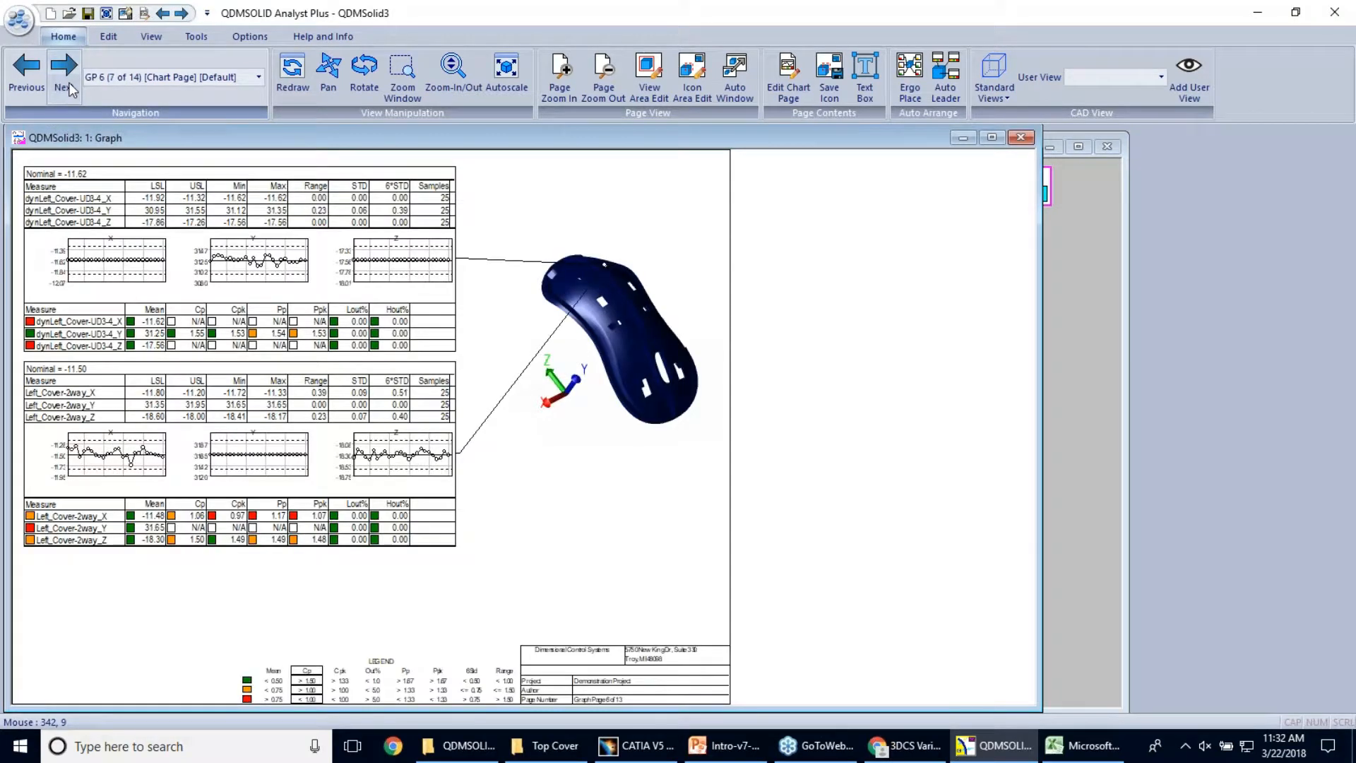
click(553, 97)
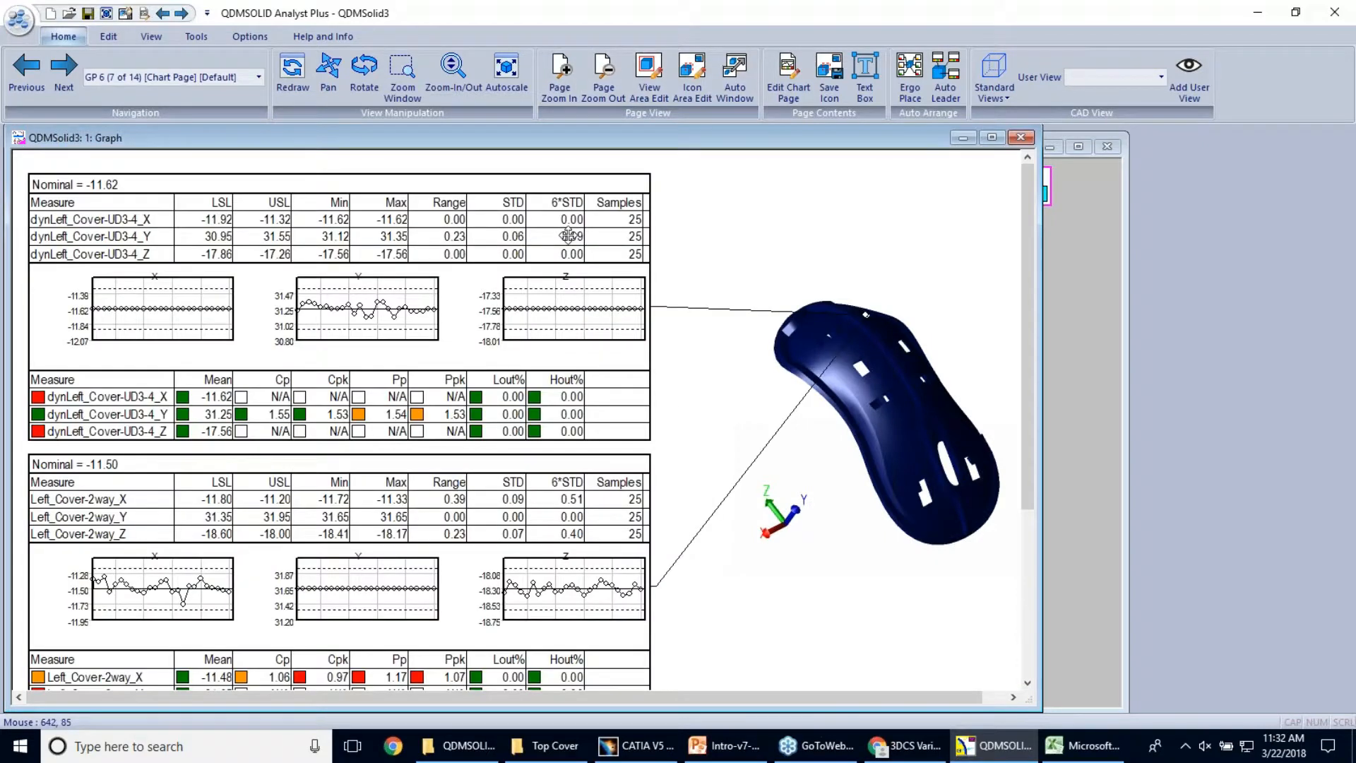
scroll(787, 560, down, 2)
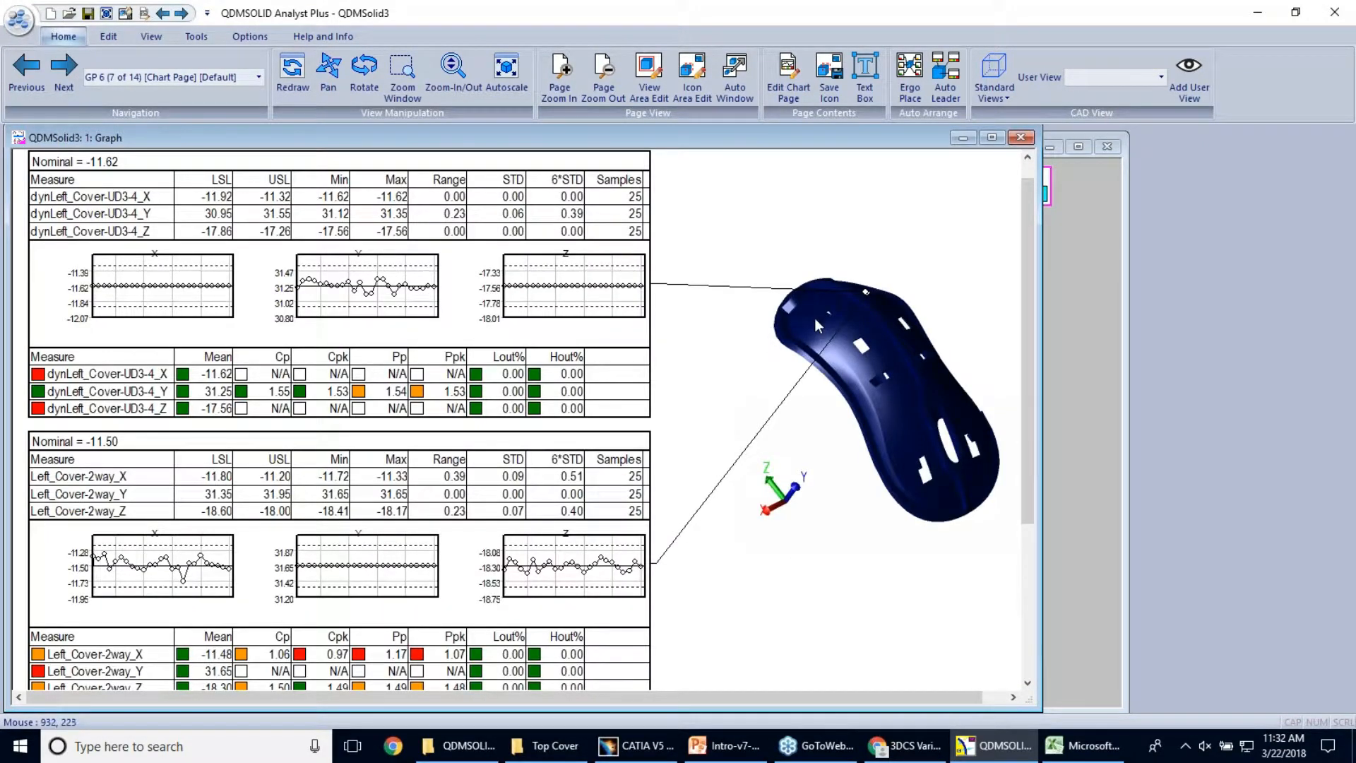
Advance to chart page GP 9 and view the model close up around the Right_Cover-2way and Right_Cover-4way points
click(73, 72)
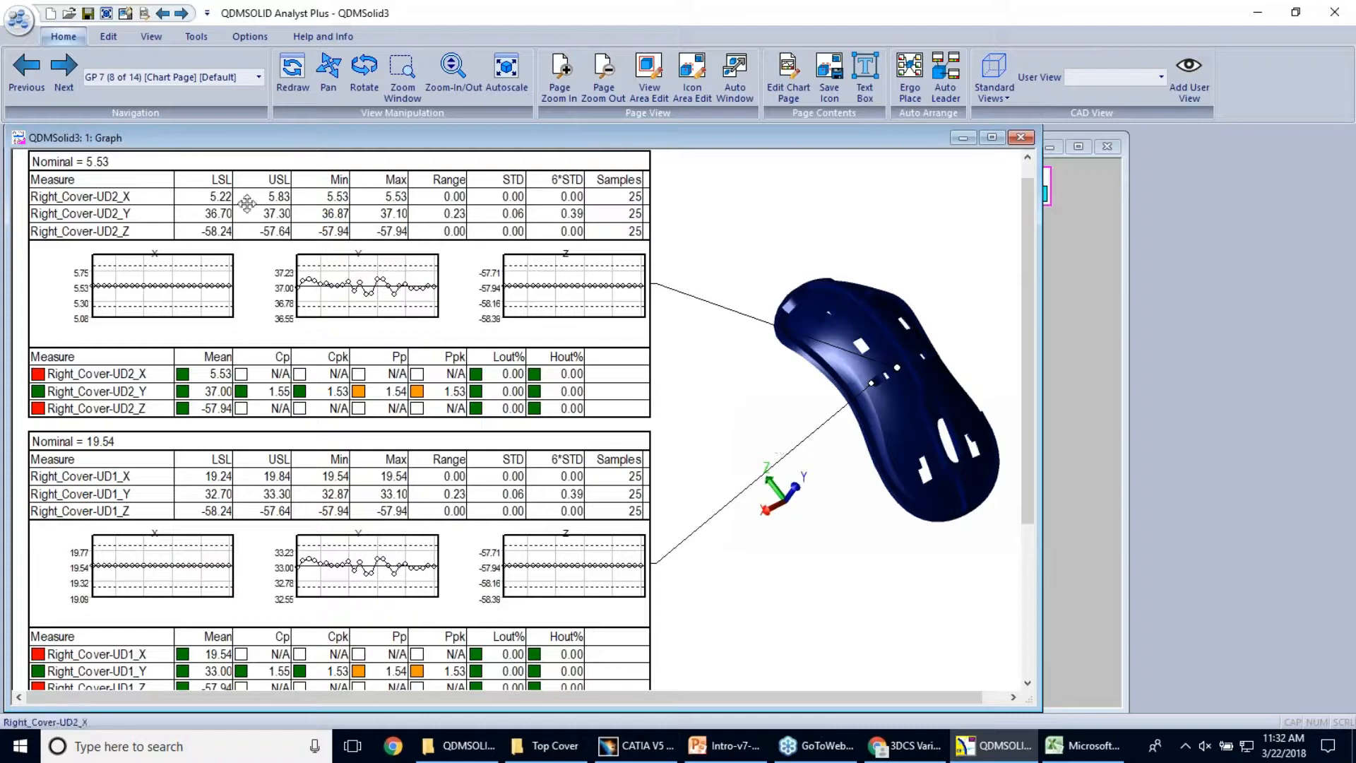
click(64, 76)
click(65, 78)
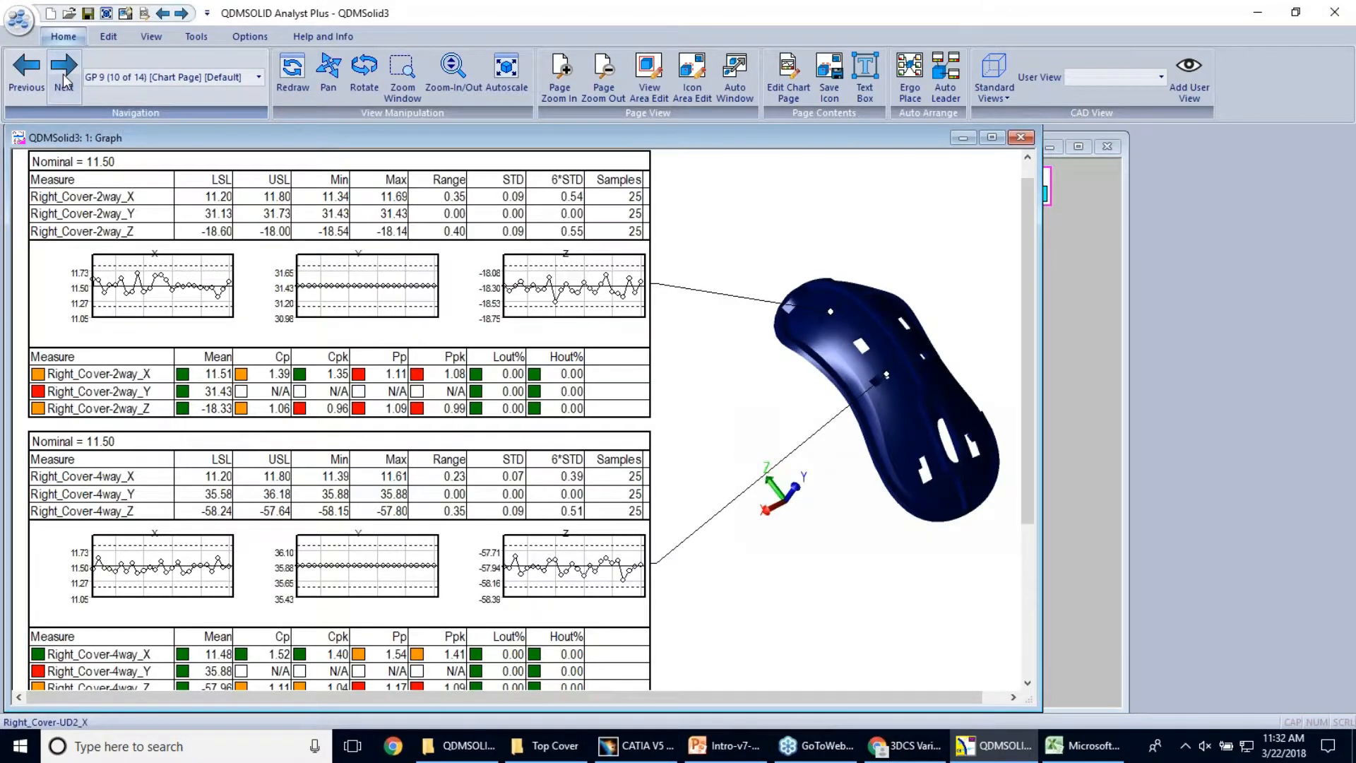
drag(876, 381, 907, 424)
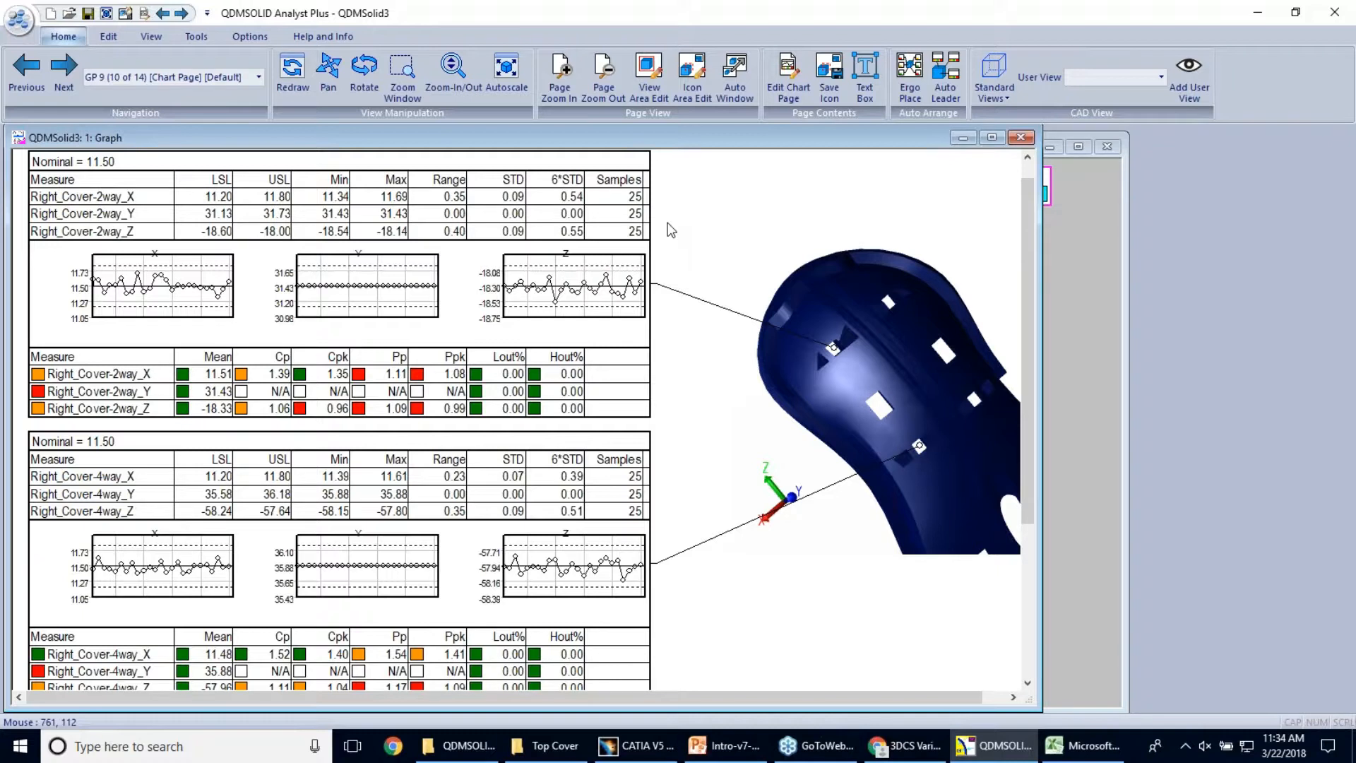
Open the report CompleteMousePlan.GDZ from the Complete folder under Mouse QDM Files
click(19, 20)
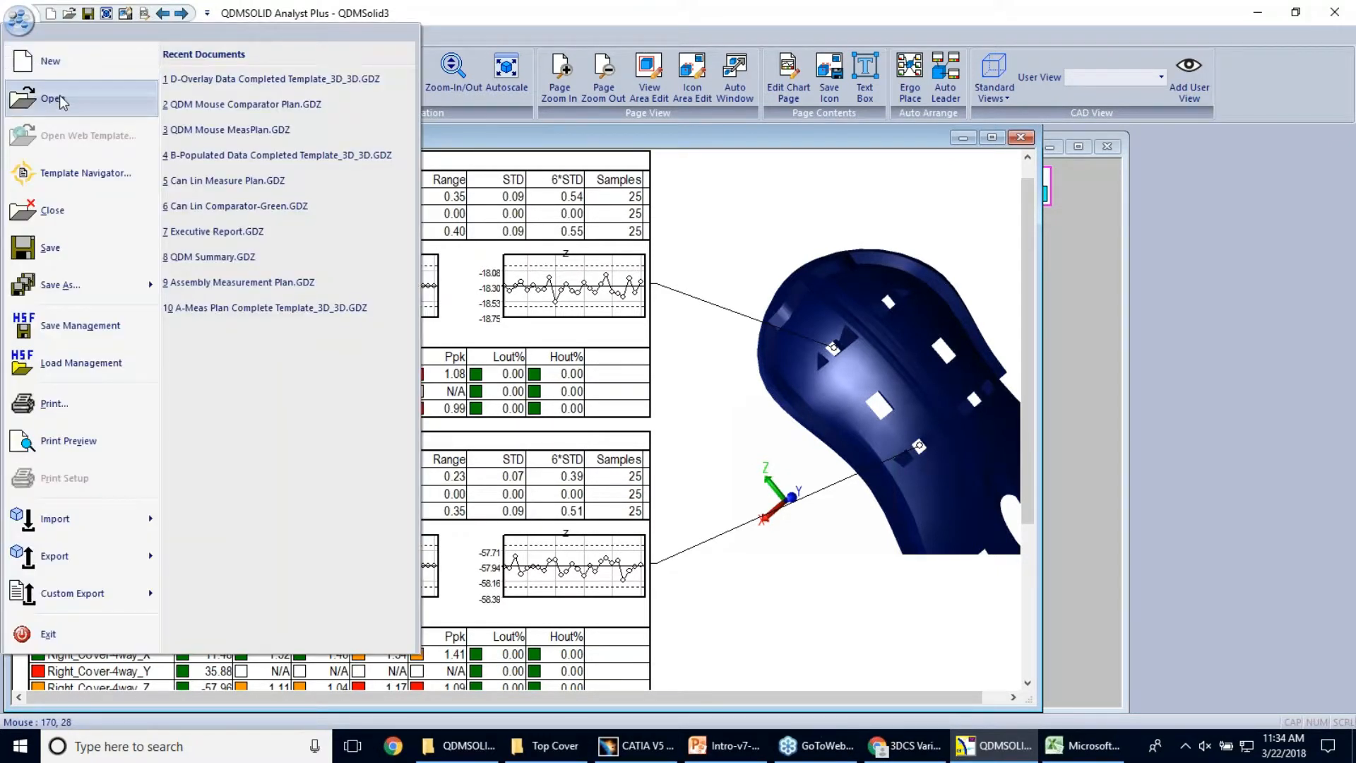
click(62, 101)
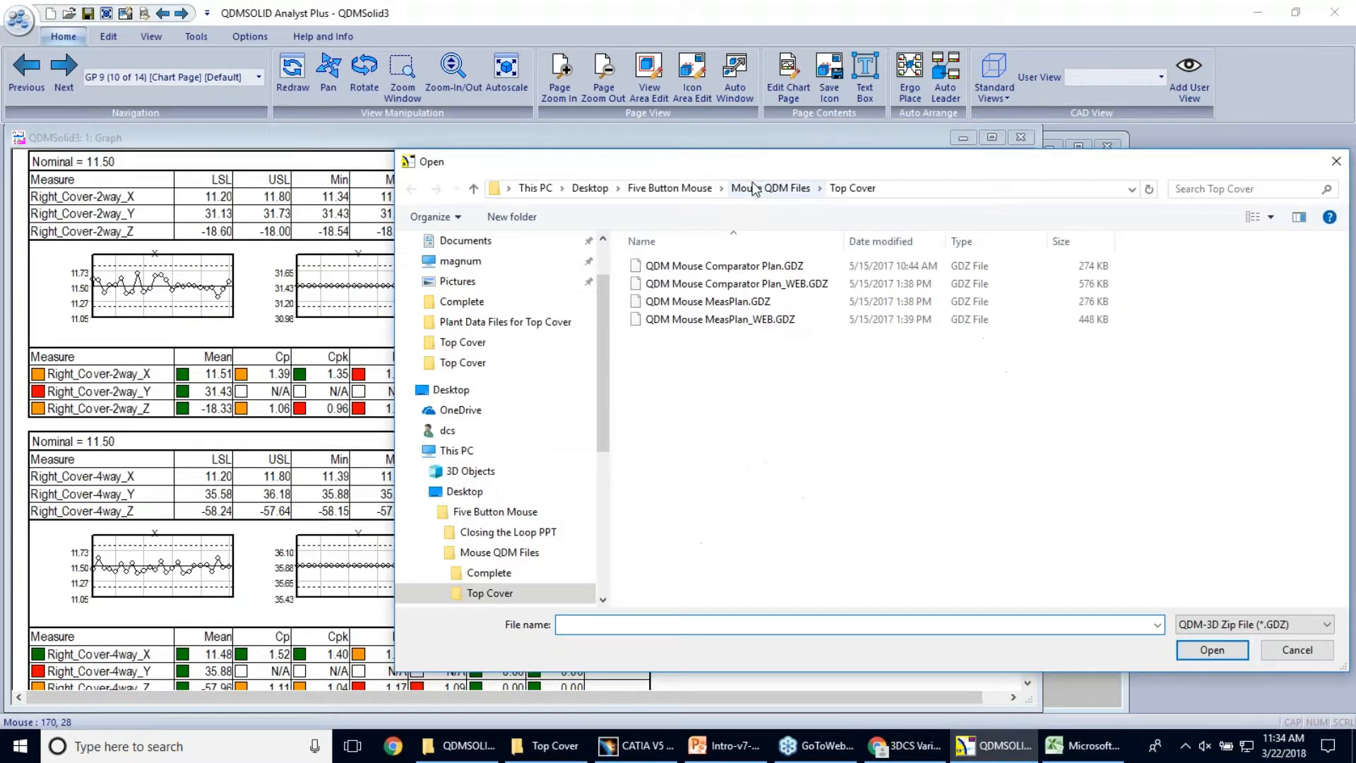
click(754, 189)
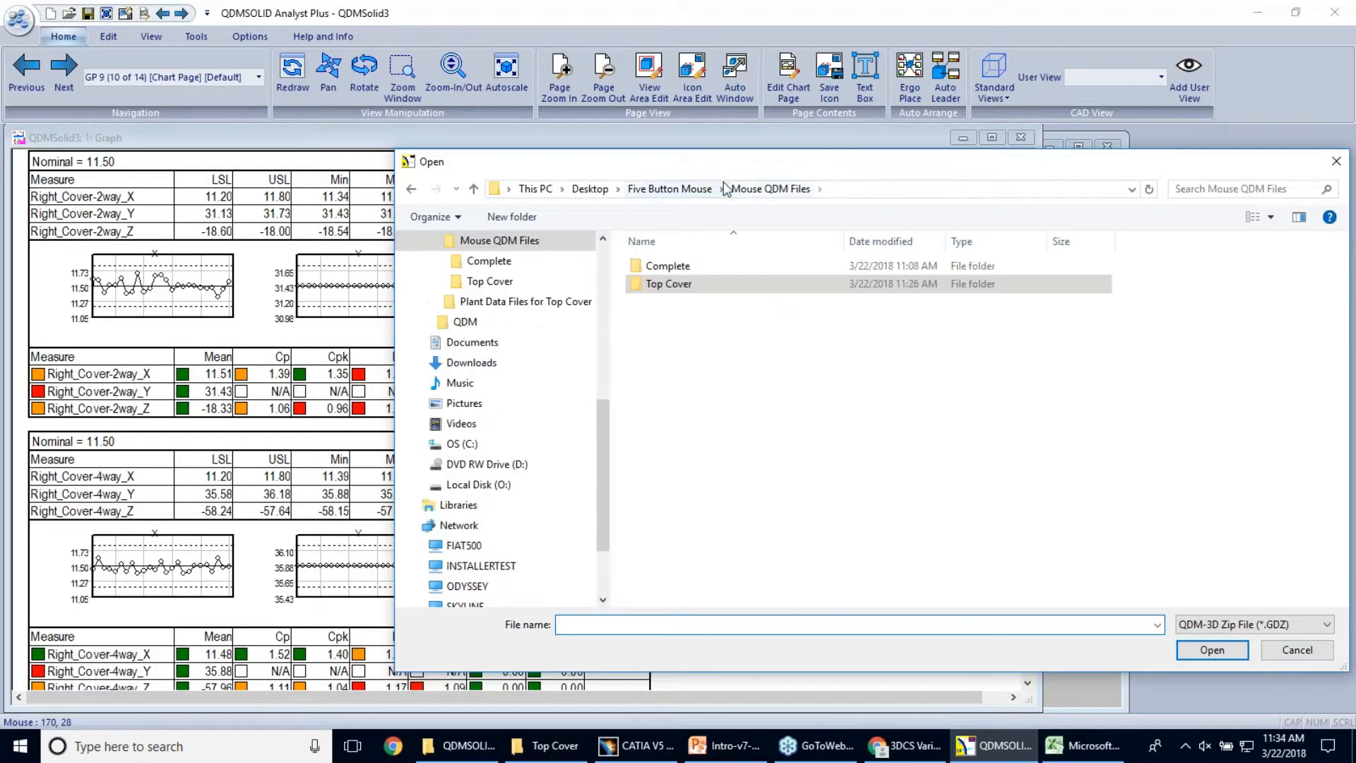
double_click(683, 272)
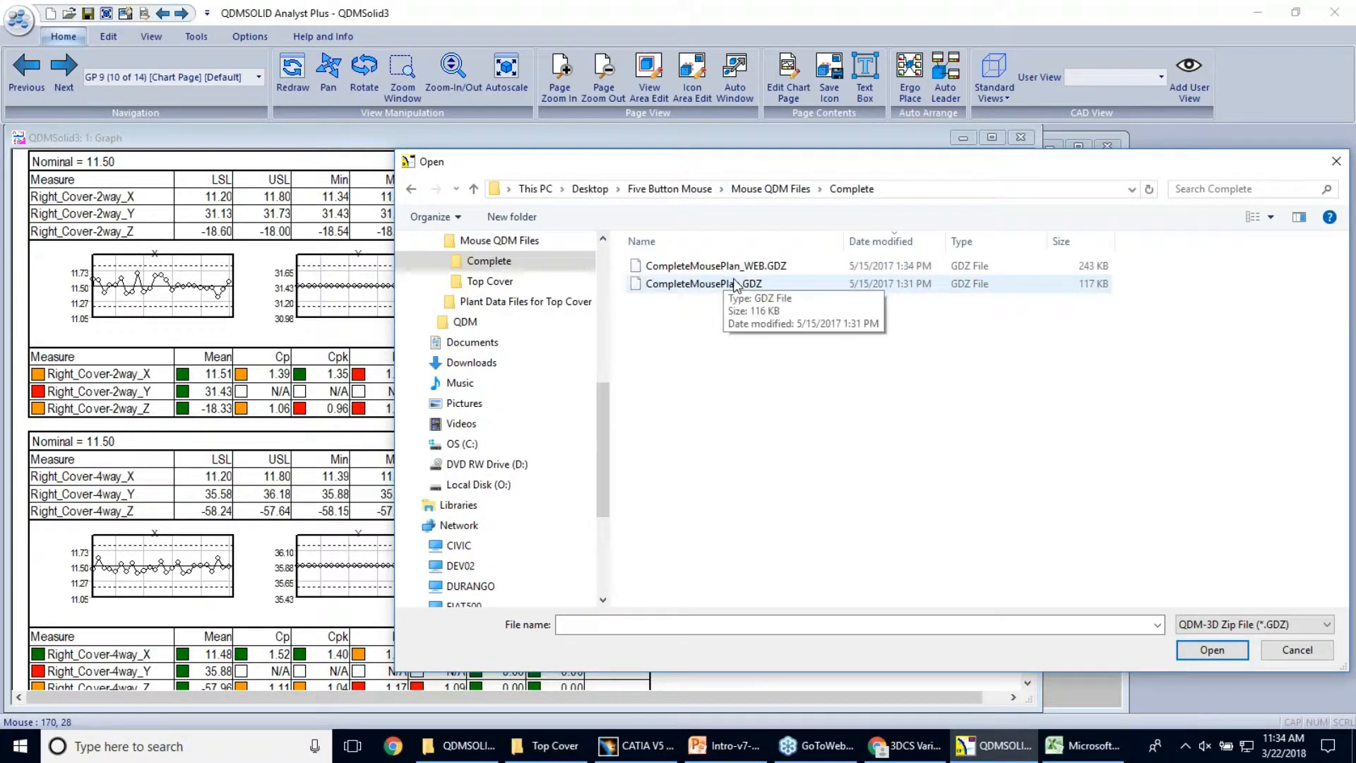
double_click(735, 284)
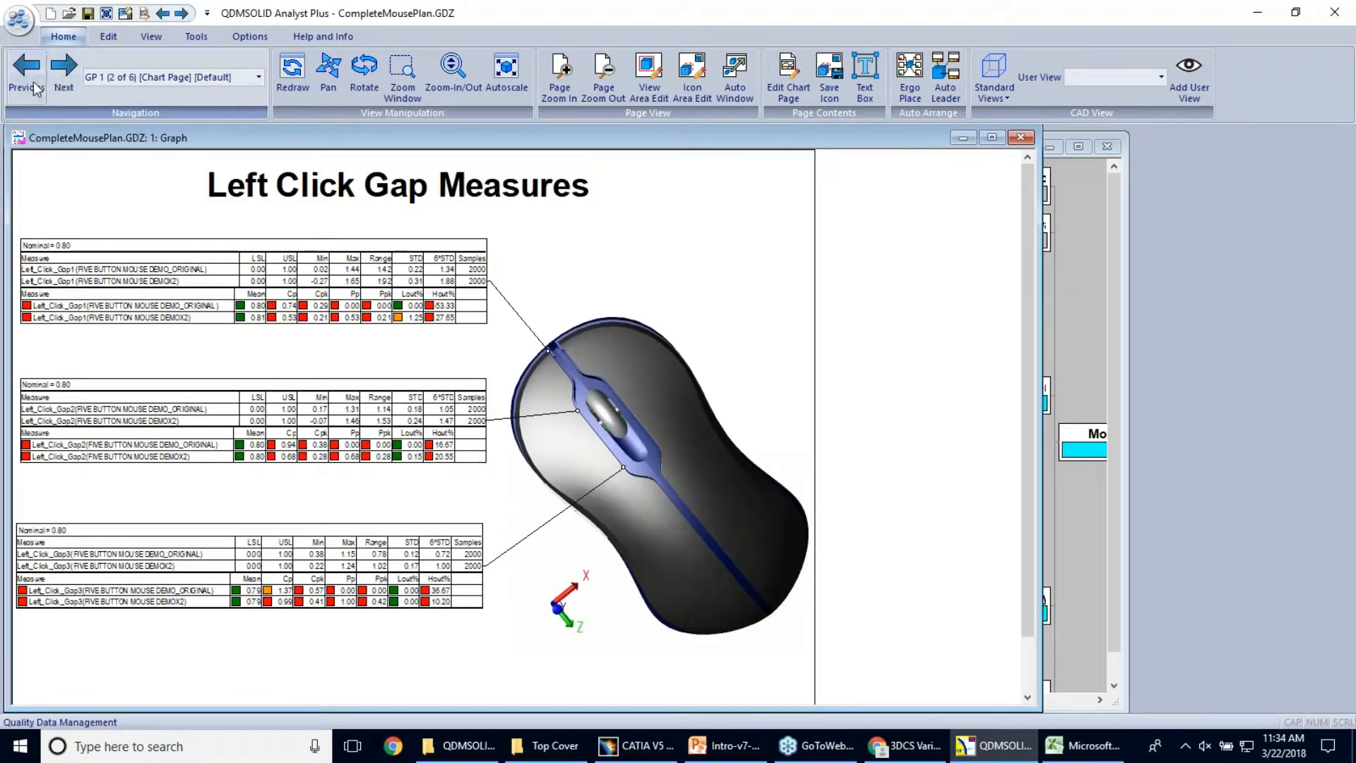
Page through the complete mouse report from Left Click Gap Measures to the Left Click Flush Measure page
click(36, 86)
click(62, 78)
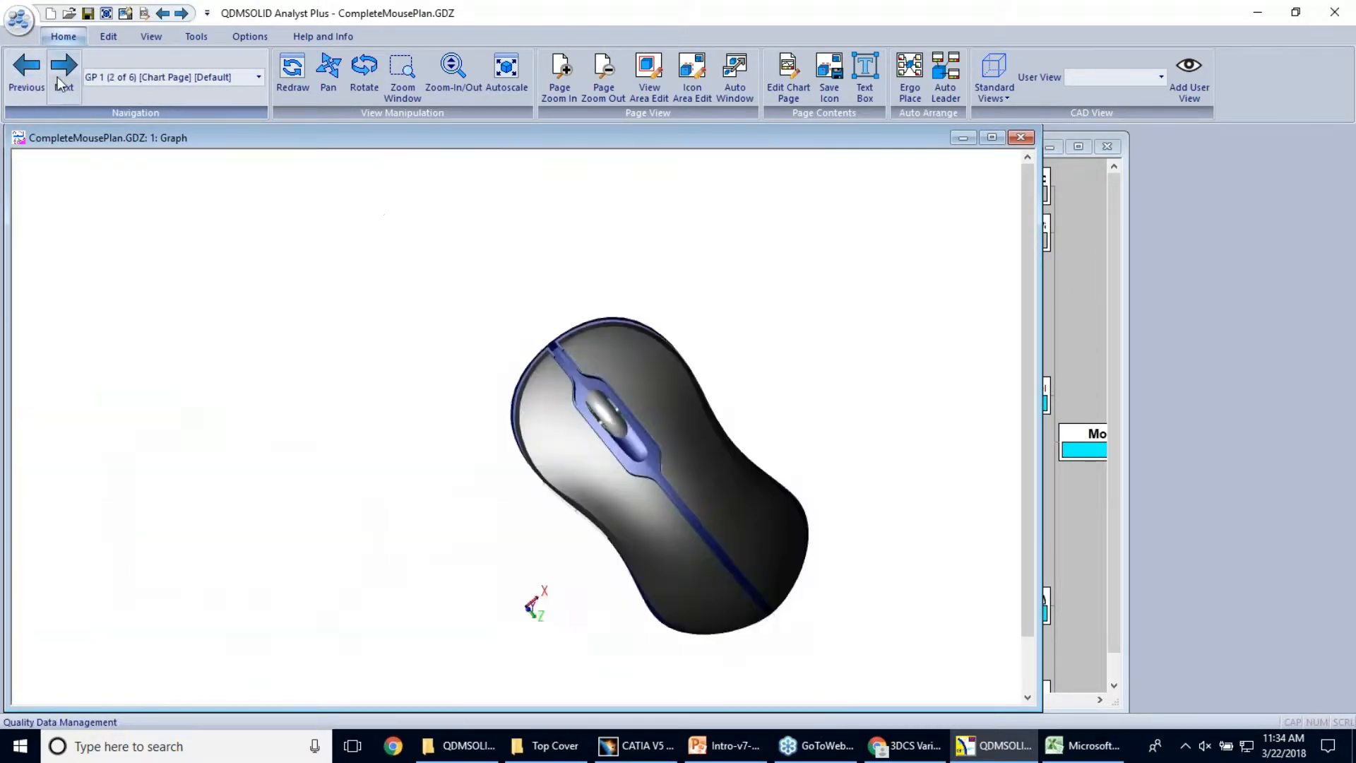
click(62, 76)
click(62, 76)
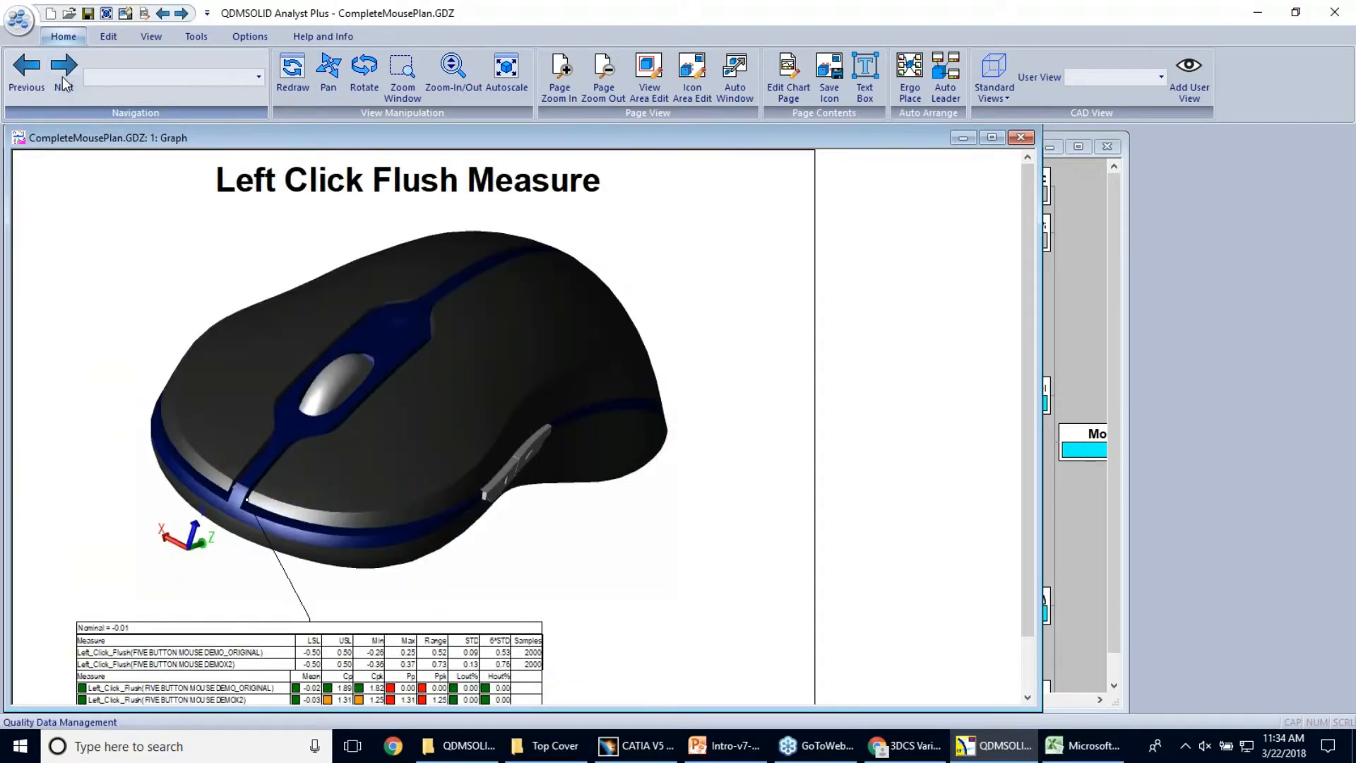
Put away the complete mouse report and open QDM Mouse Comparator Plan.GDZ from the Top Cover folder under Mouse QDM Files
click(1000, 139)
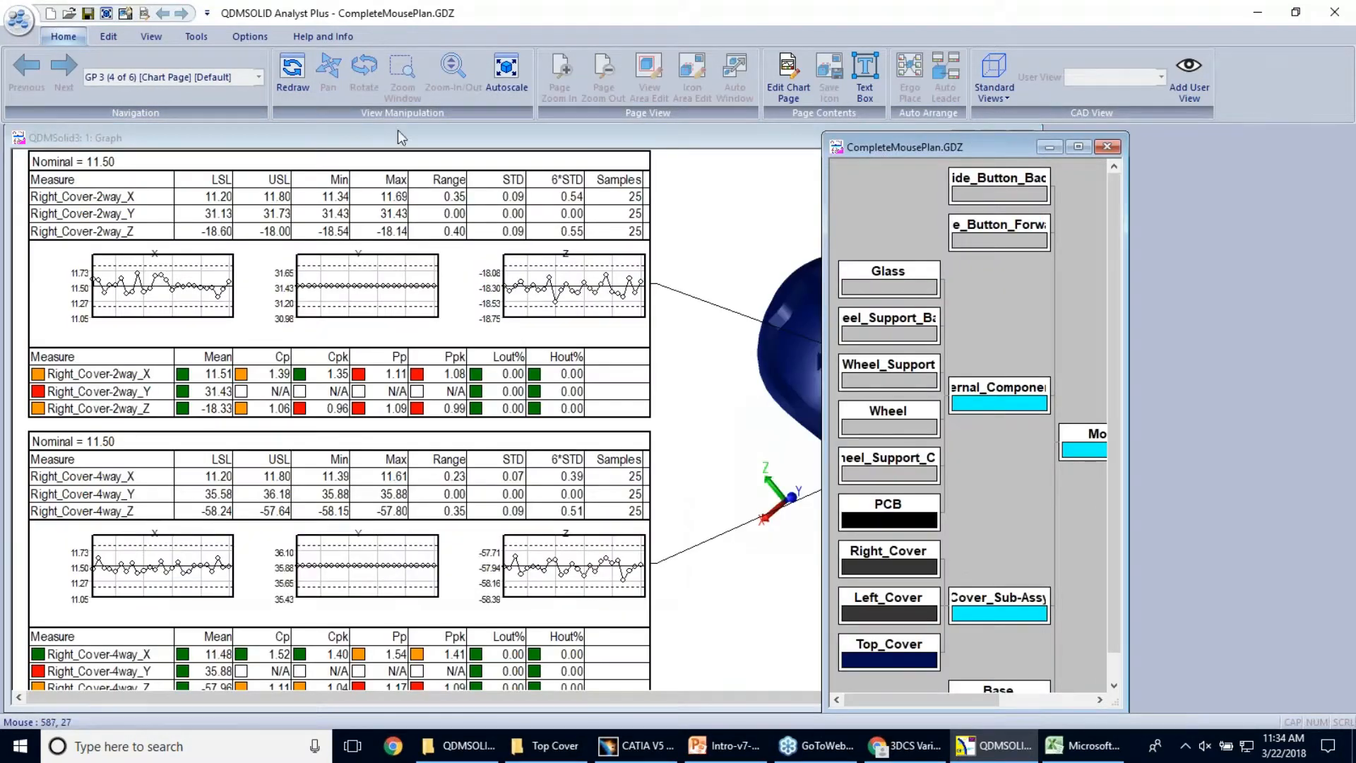
click(31, 24)
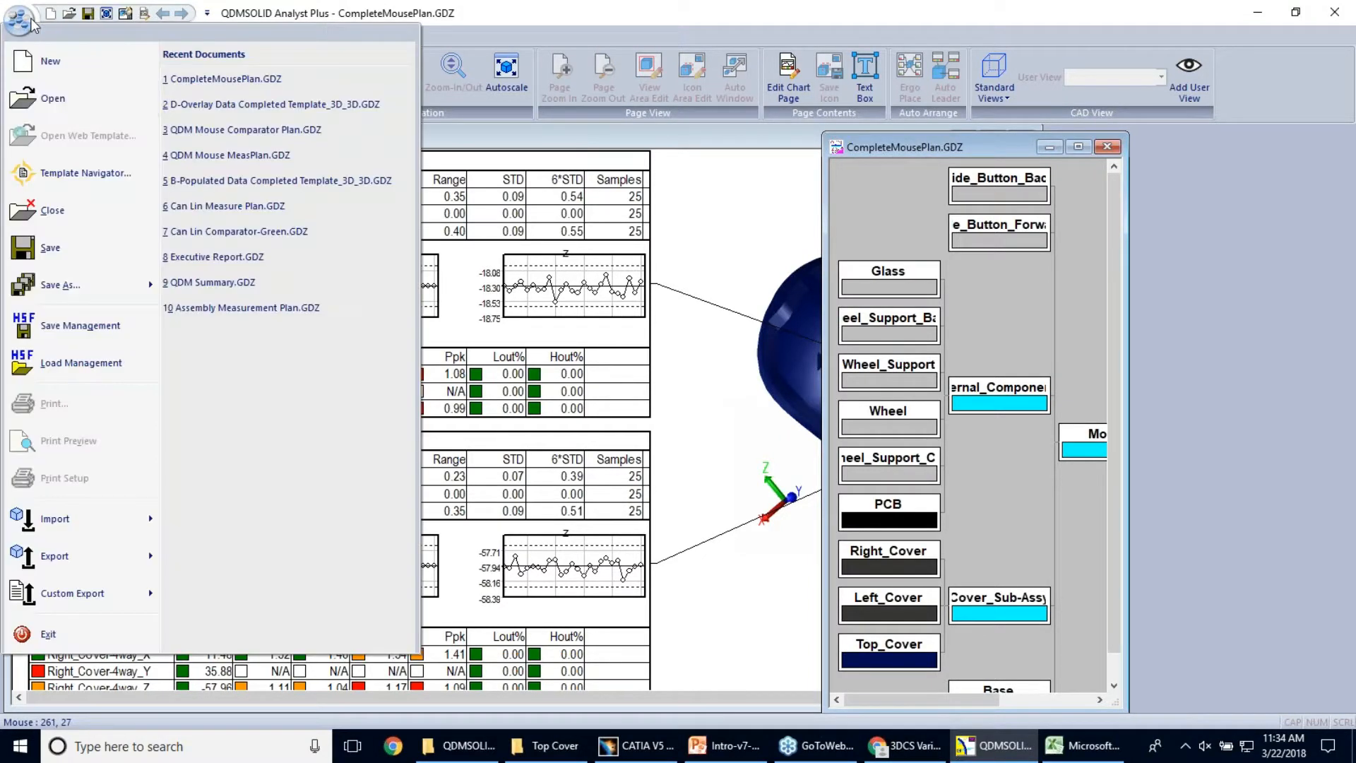
click(89, 105)
click(771, 188)
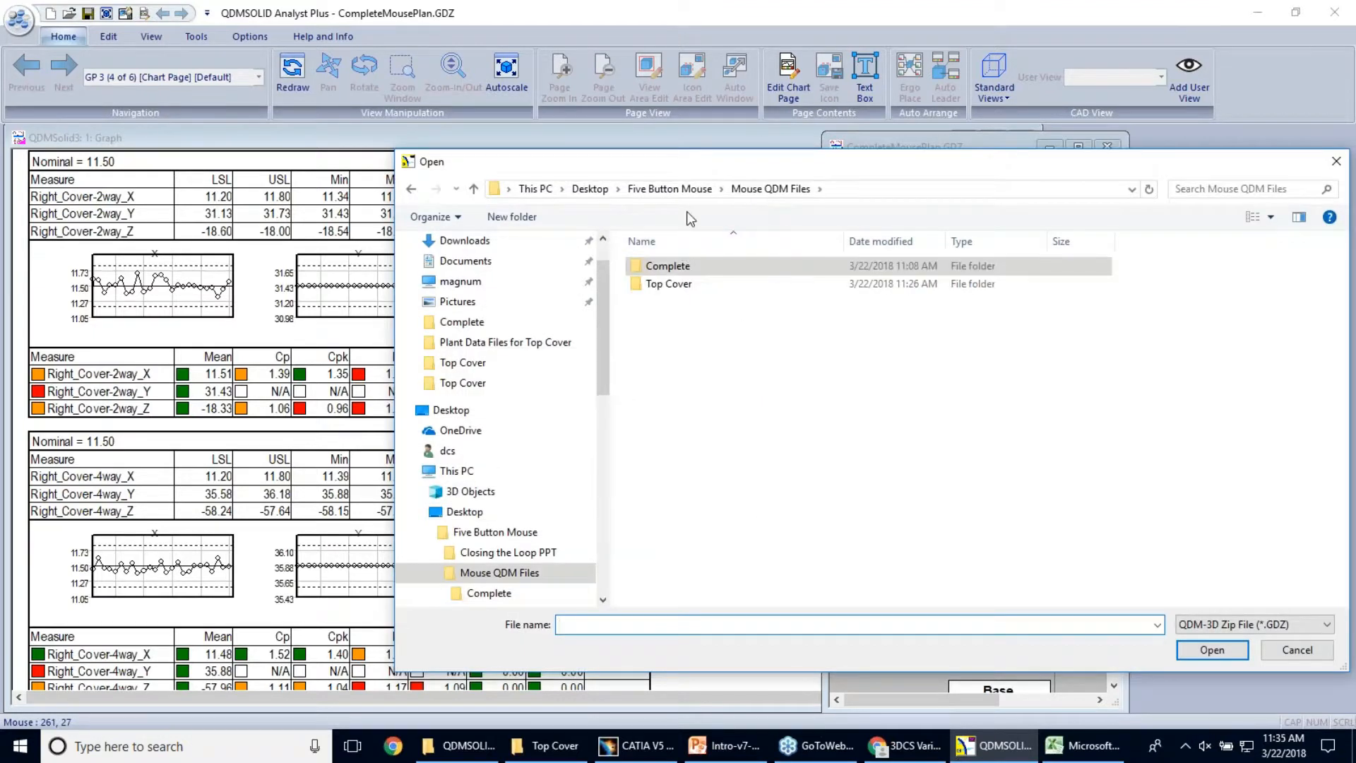
click(670, 189)
double_click(710, 302)
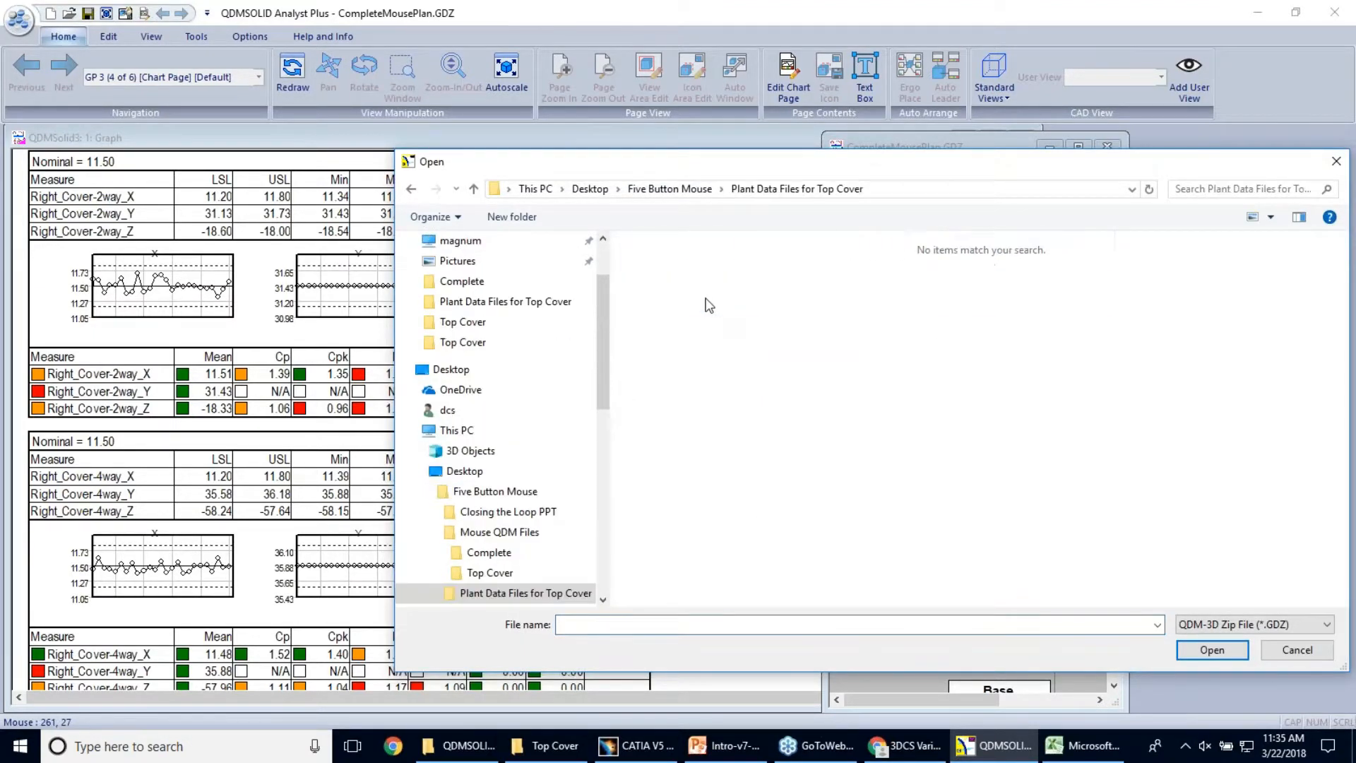
click(670, 189)
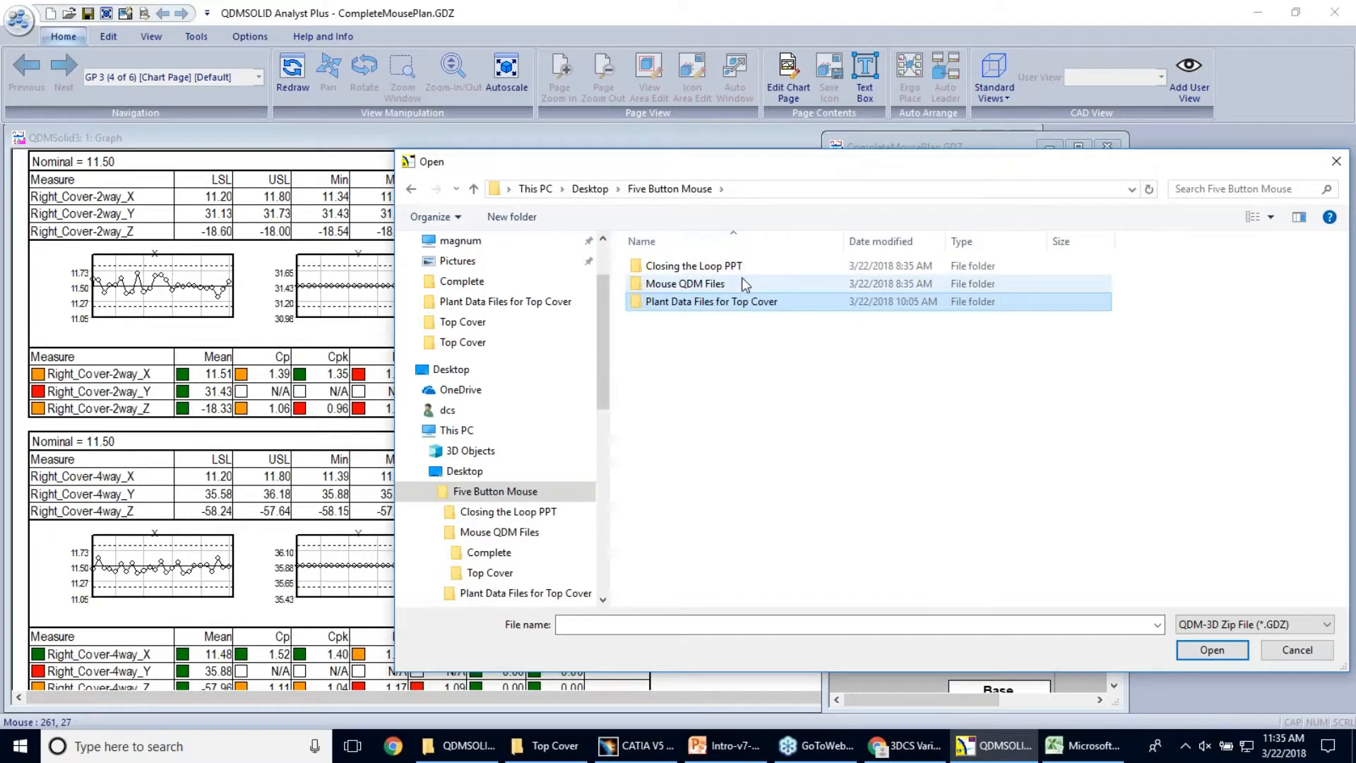
double_click(742, 281)
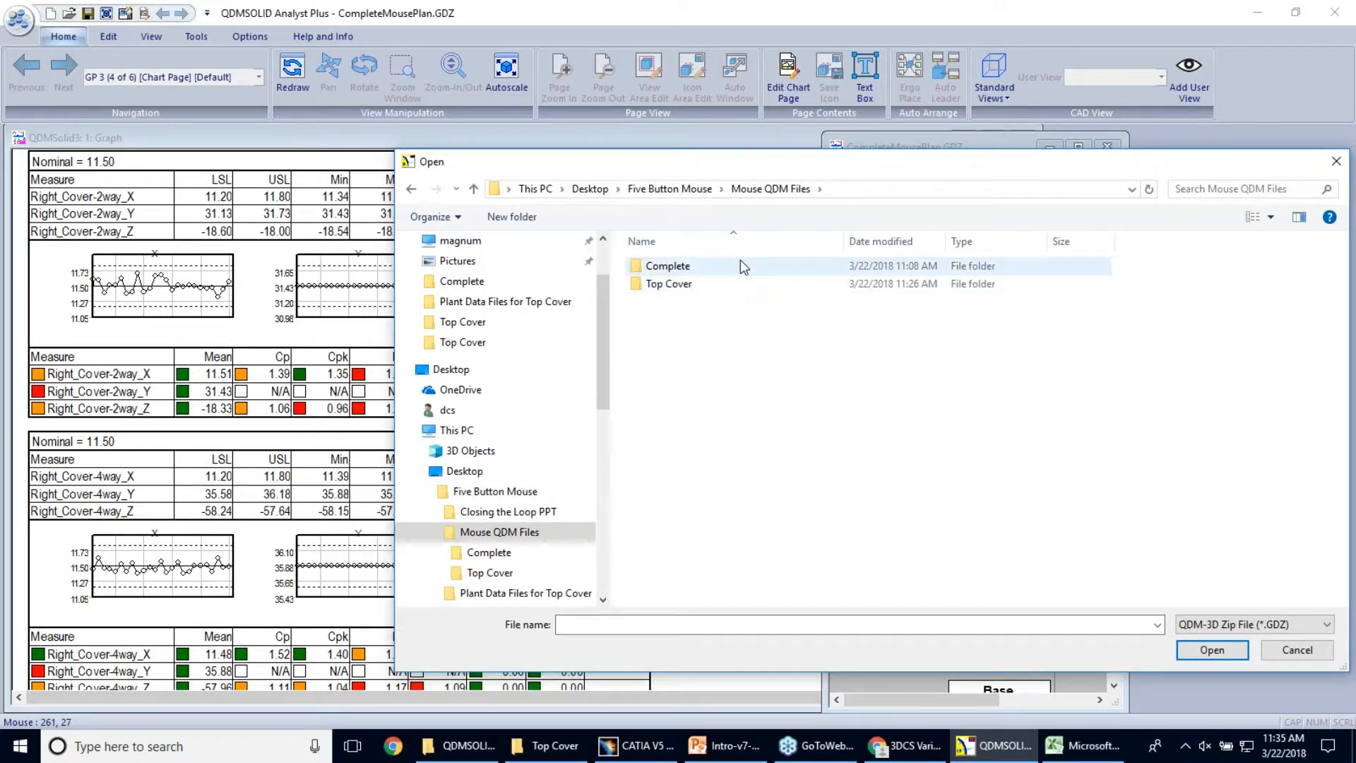
double_click(740, 263)
click(776, 189)
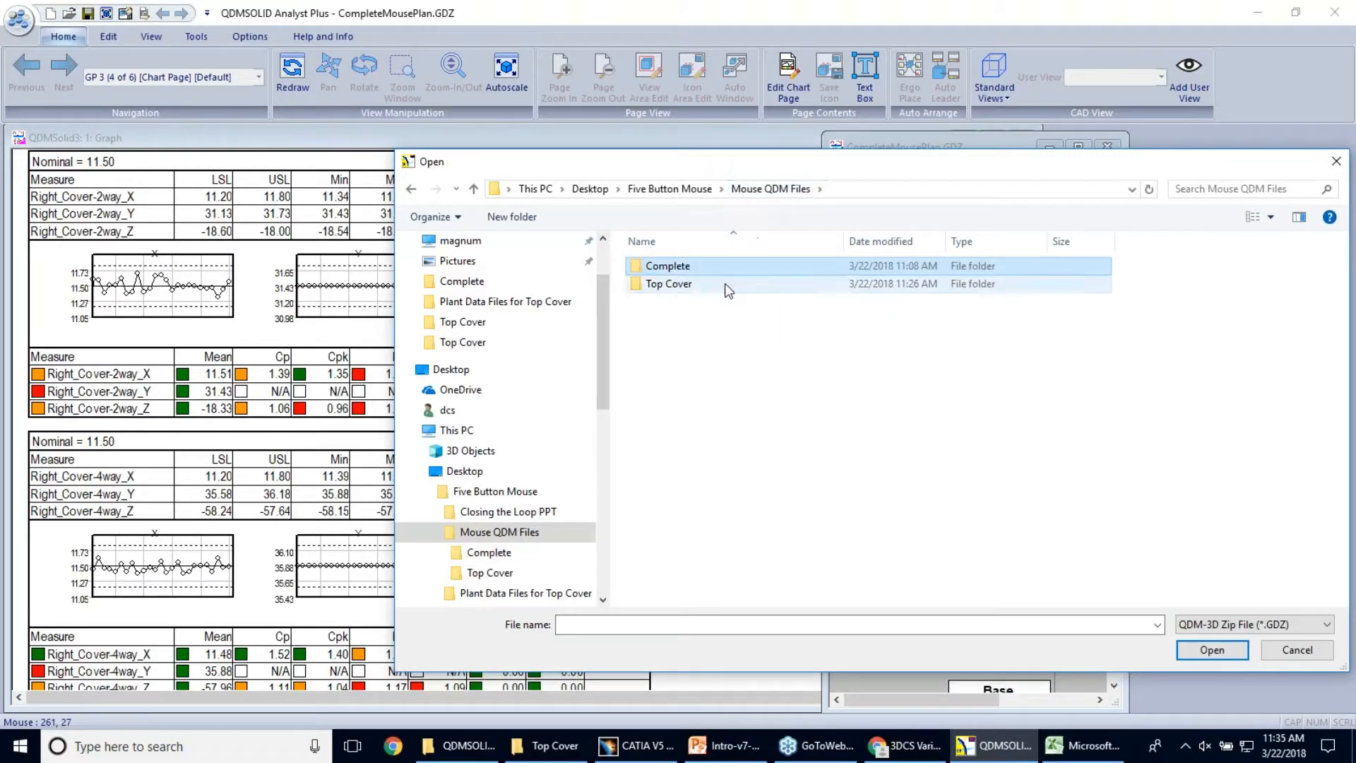
double_click(726, 284)
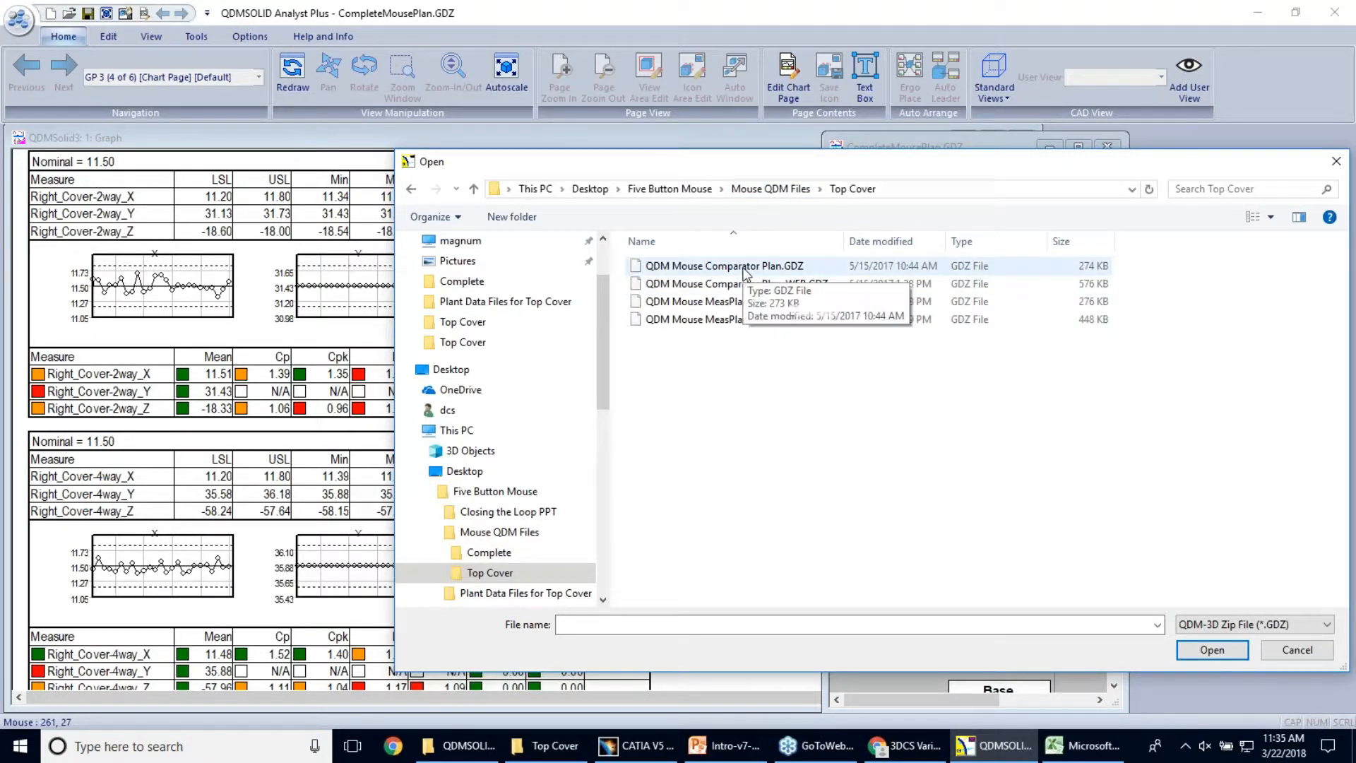
double_click(743, 269)
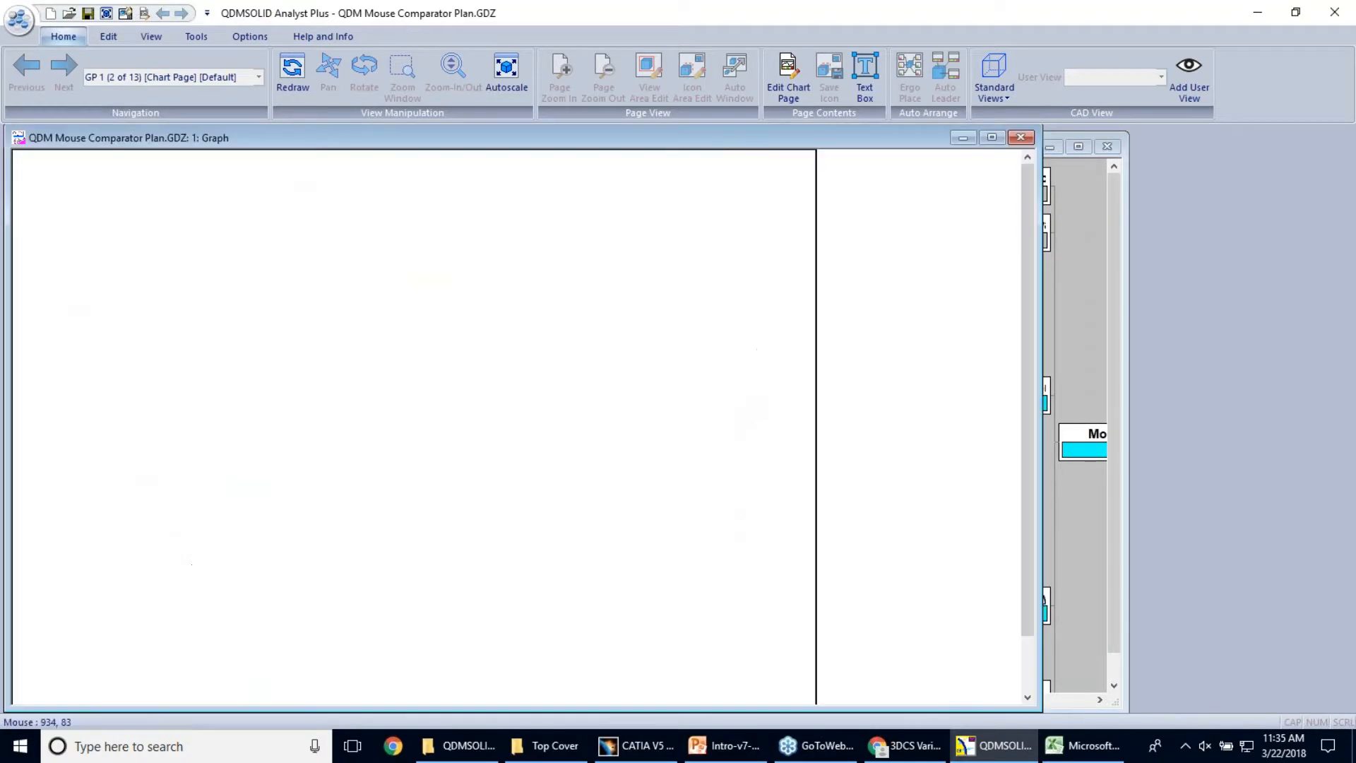
Look ahead at the Top Cover Tolerances and Datum Locator Points pages, then return to the Top Cover Datums drawing on page GP 1
click(64, 65)
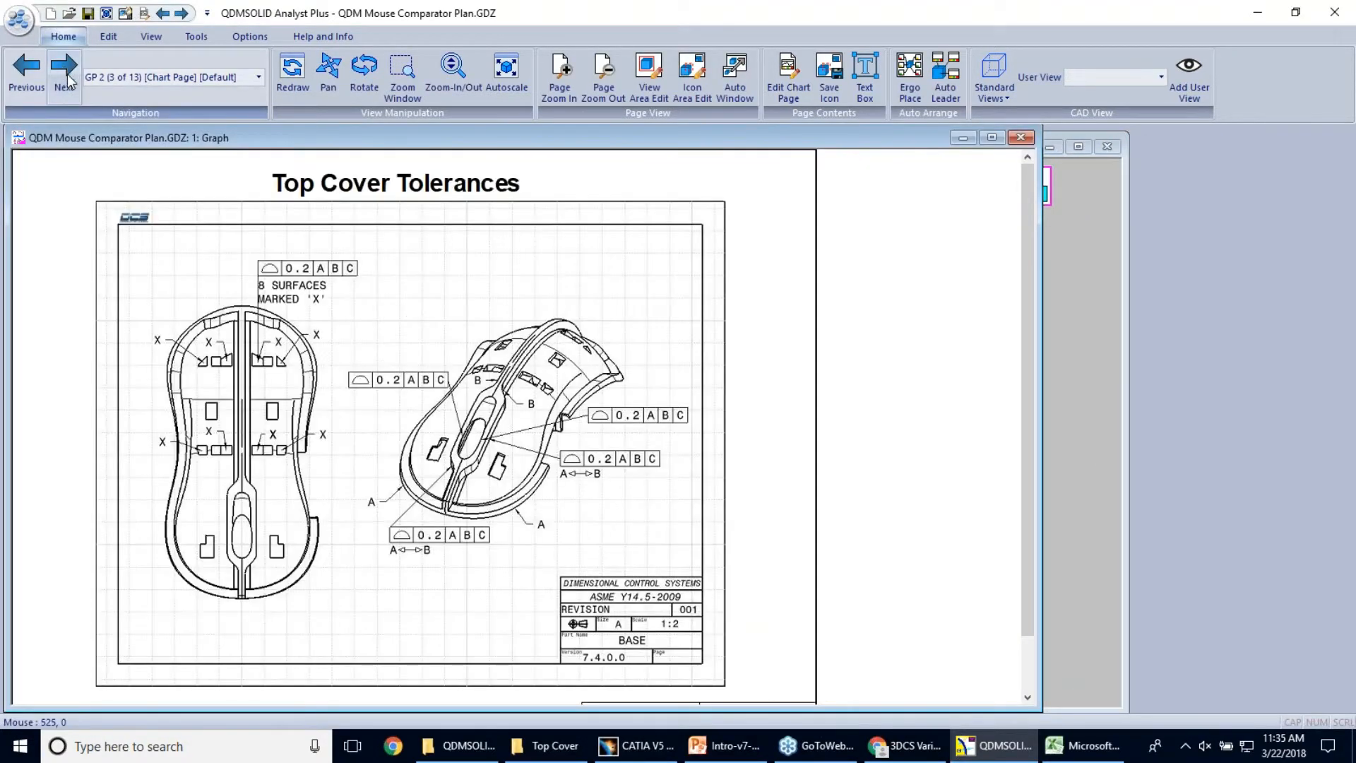
click(64, 65)
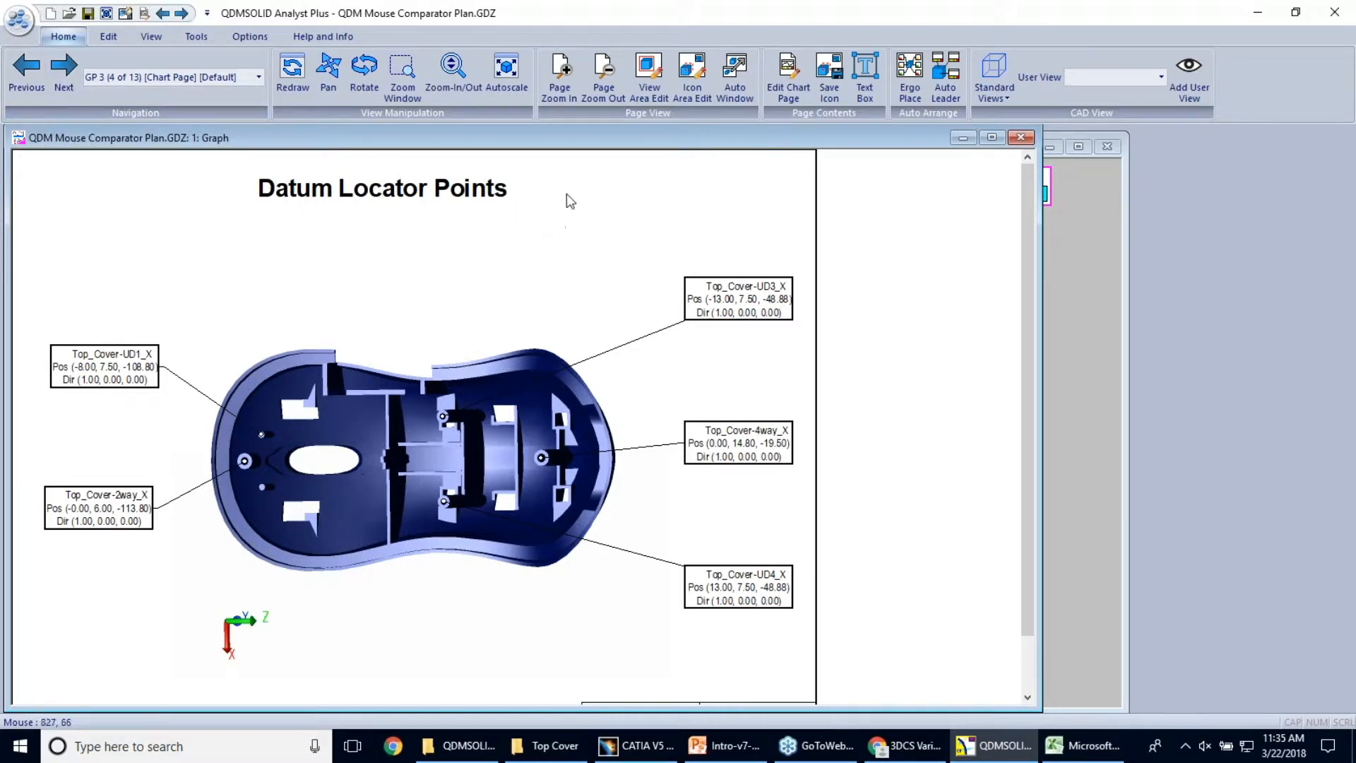
click(28, 79)
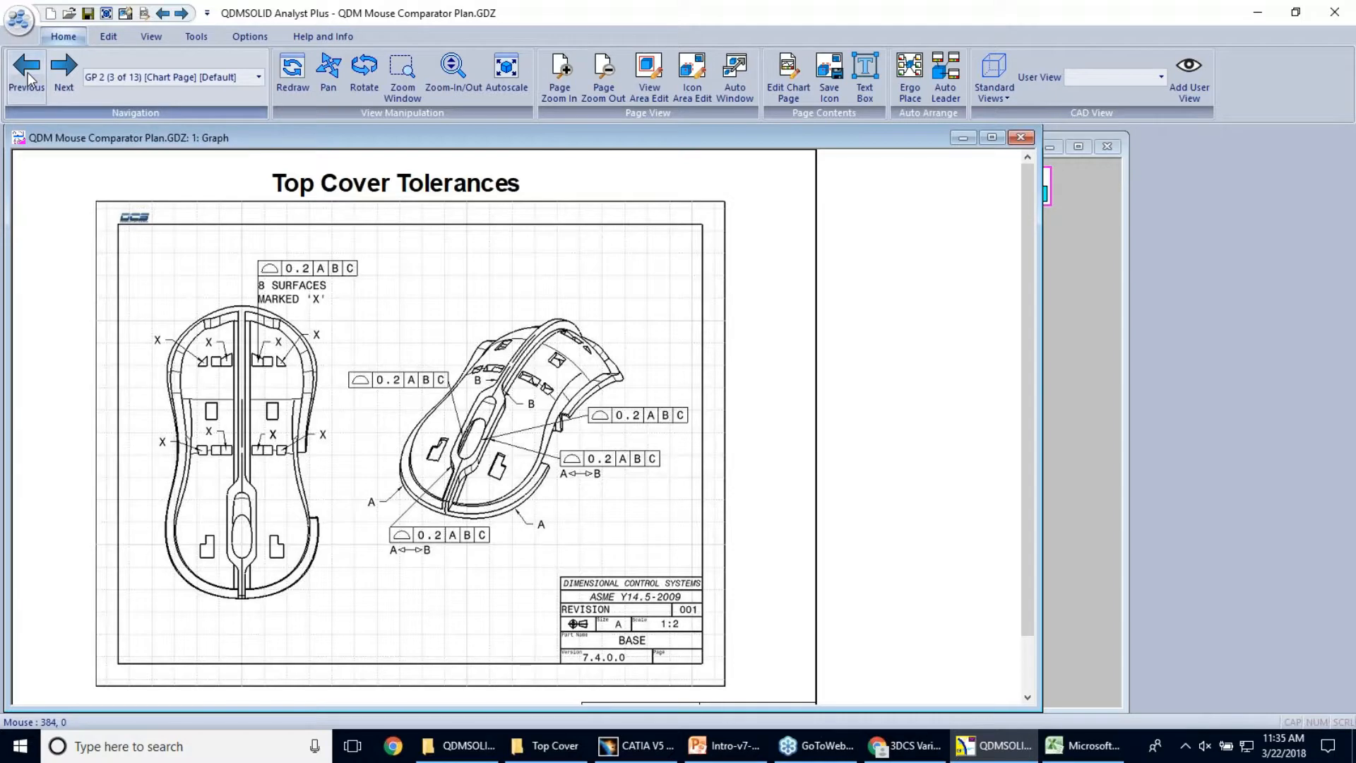
click(26, 91)
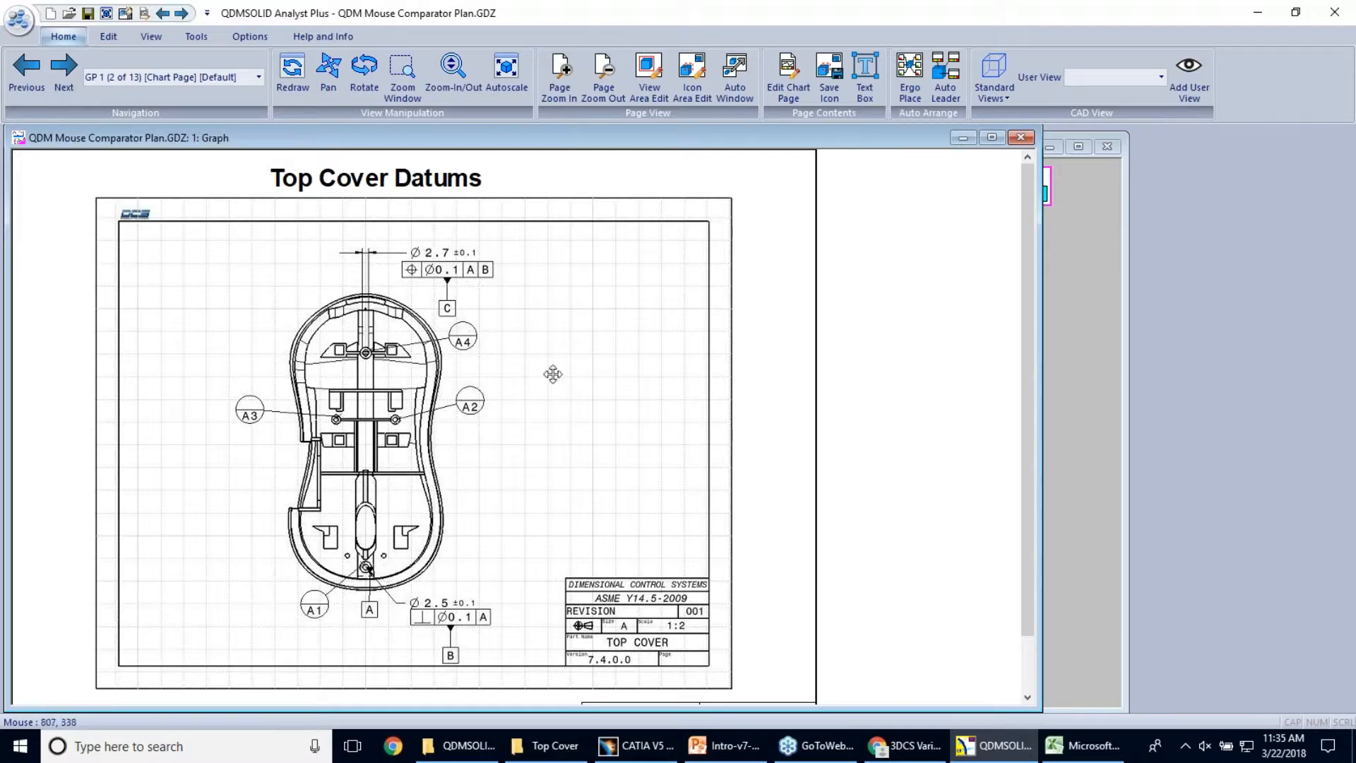
Review the Top Cover Tolerances drawing and compare the Datum Locator Points page with the Left Cover Datum Points on page GP 4
click(63, 79)
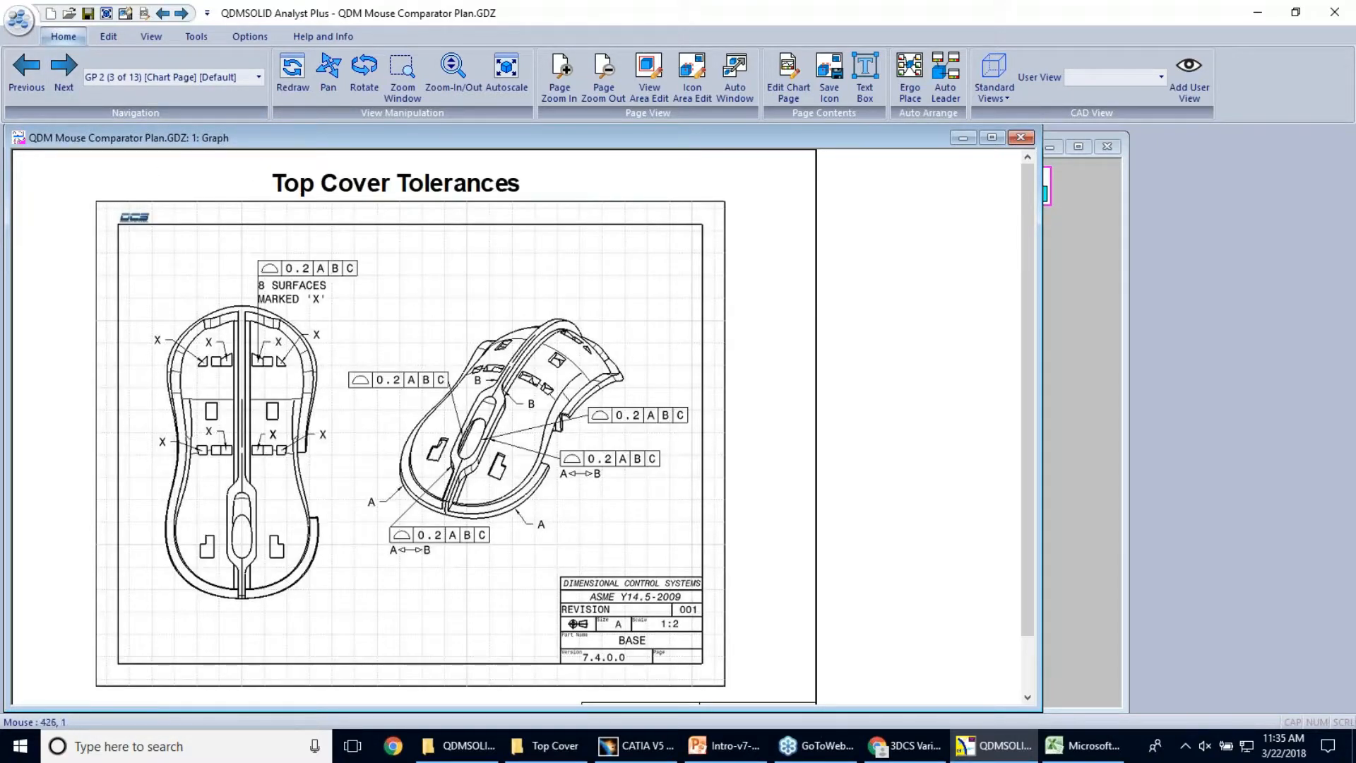
click(65, 78)
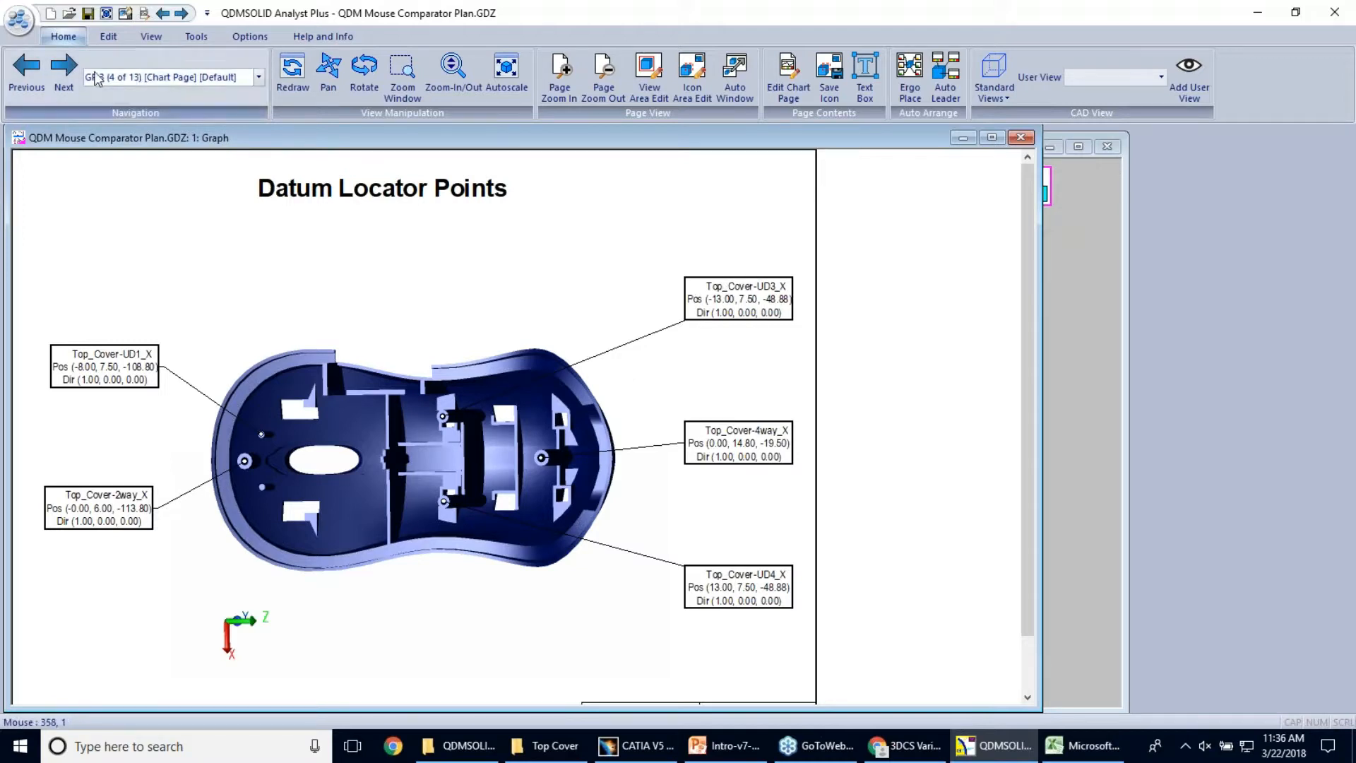
click(69, 74)
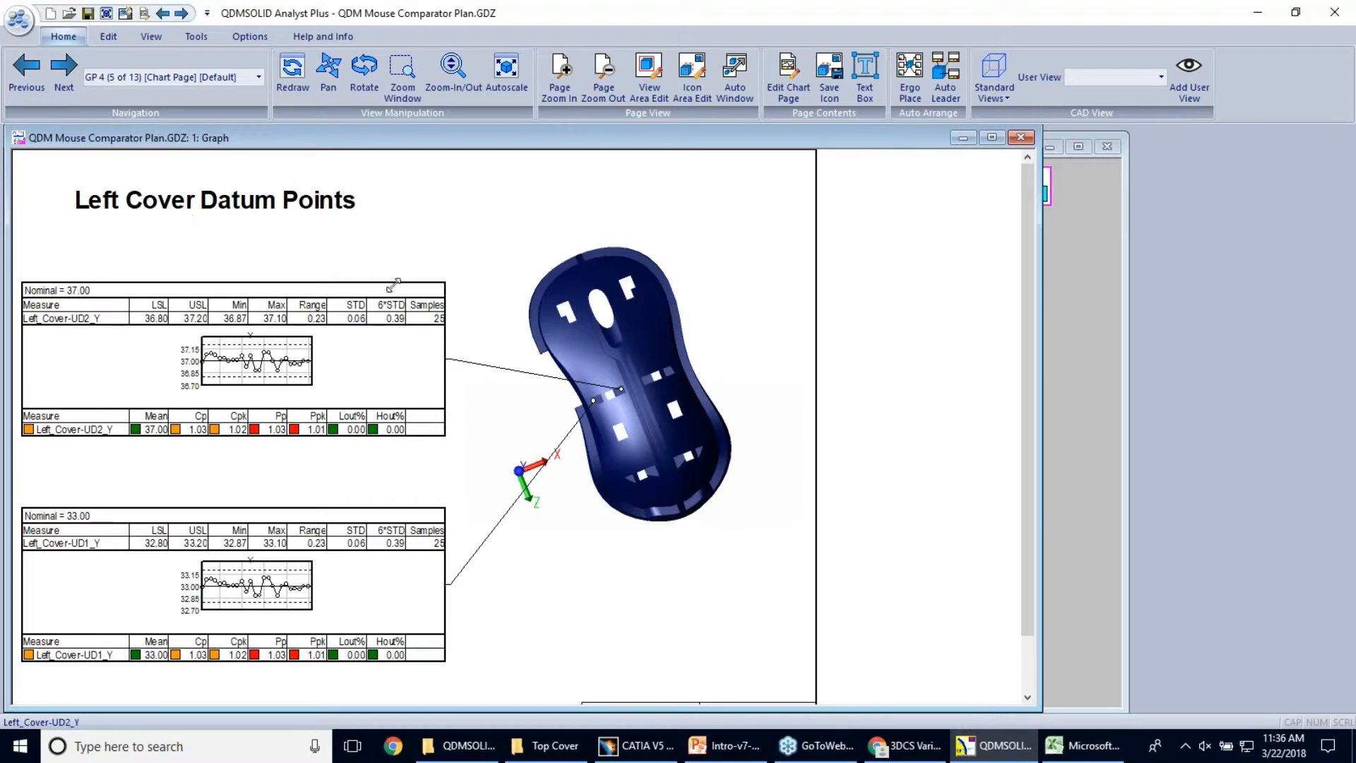
click(40, 83)
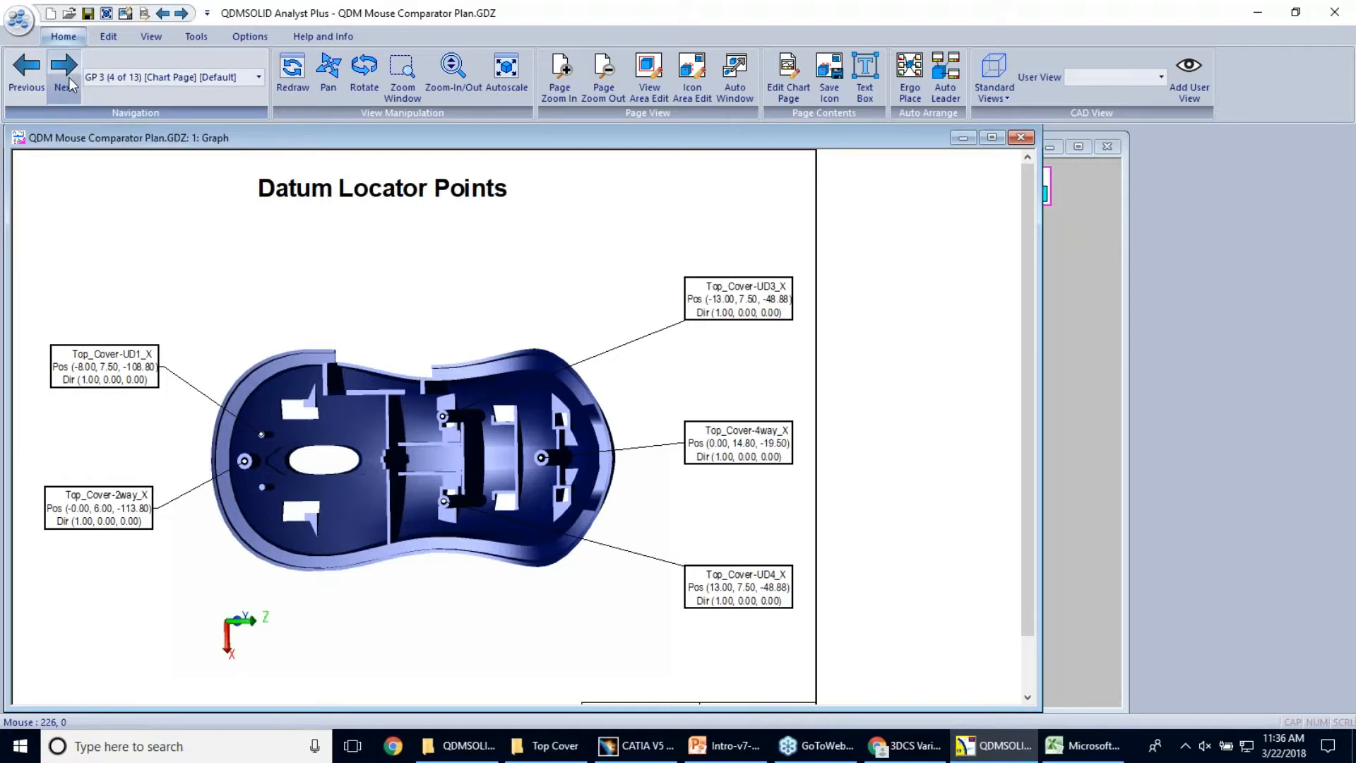
click(69, 78)
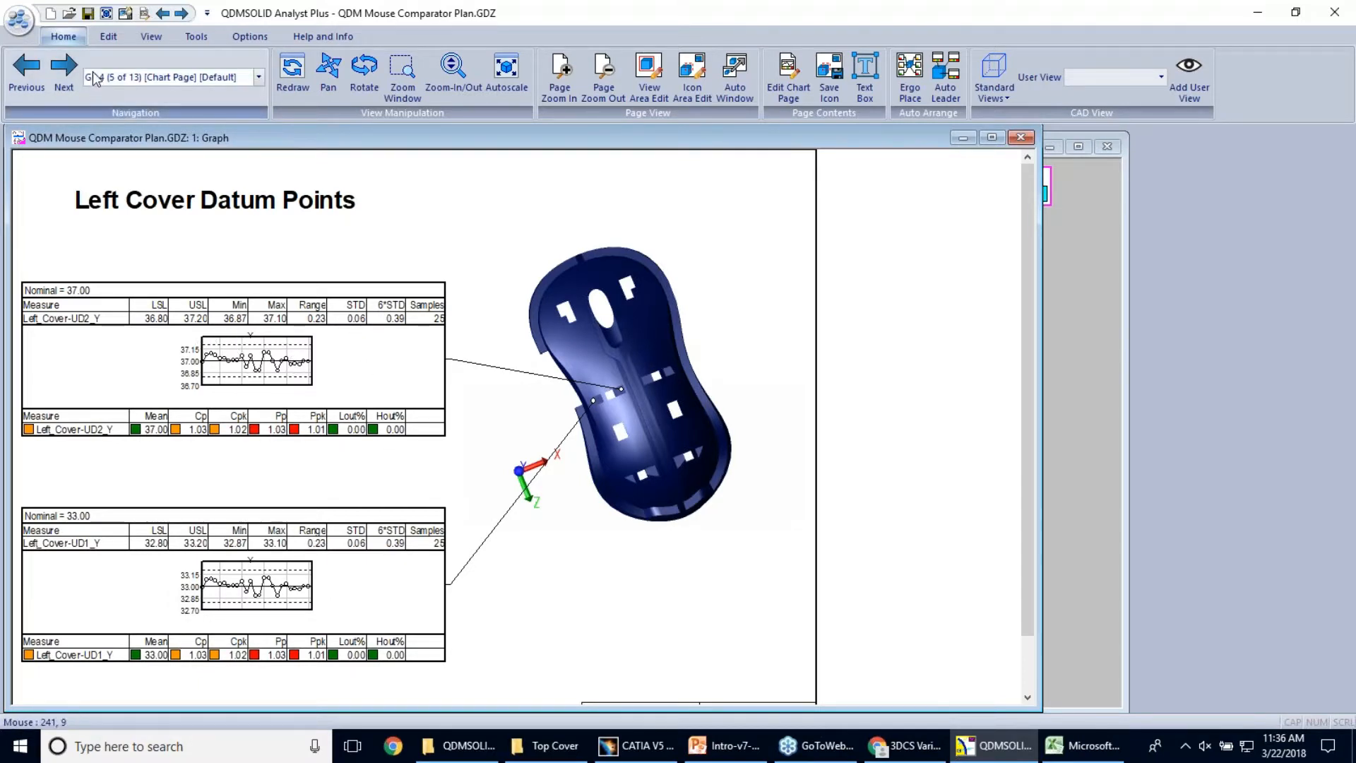
Page through the remaining left and right cover datum point charts from GP 5 on to the Final Gap Measures on page GP 11
click(64, 71)
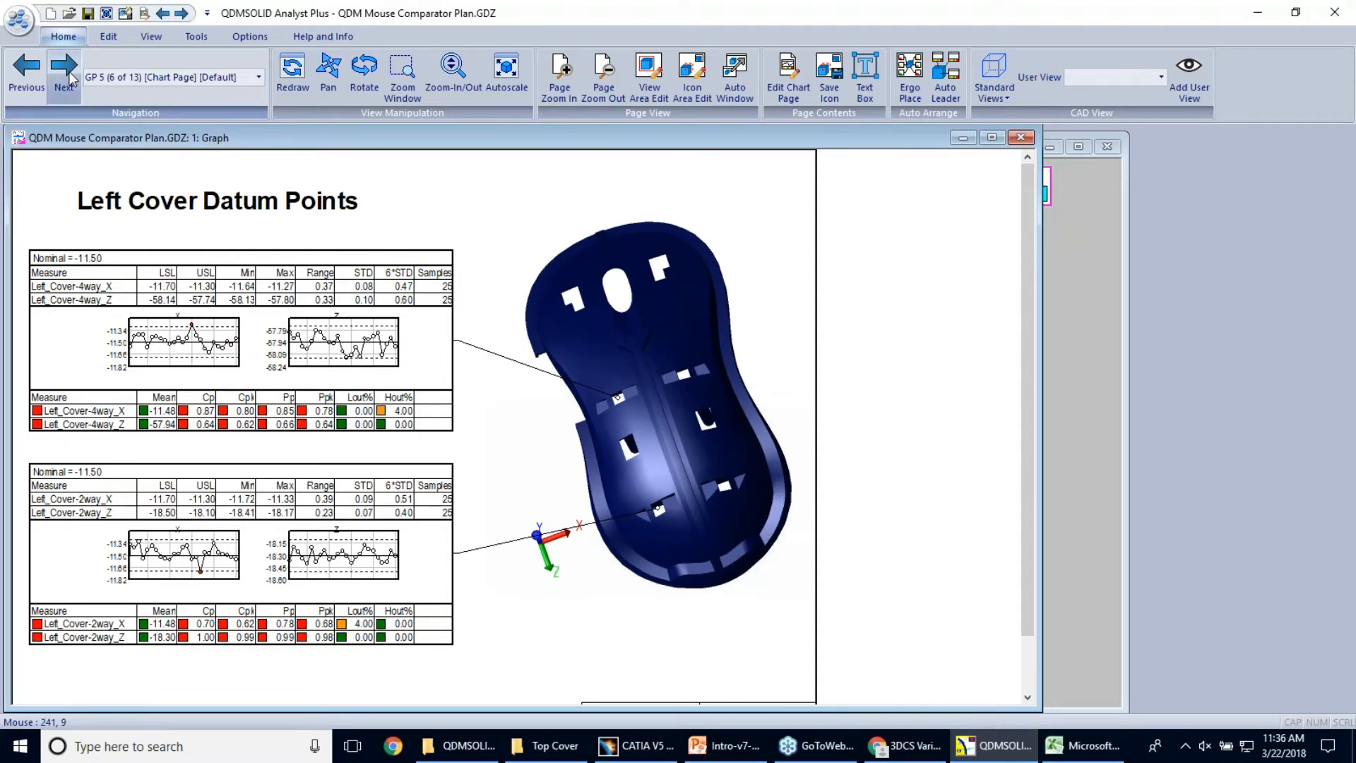
click(69, 71)
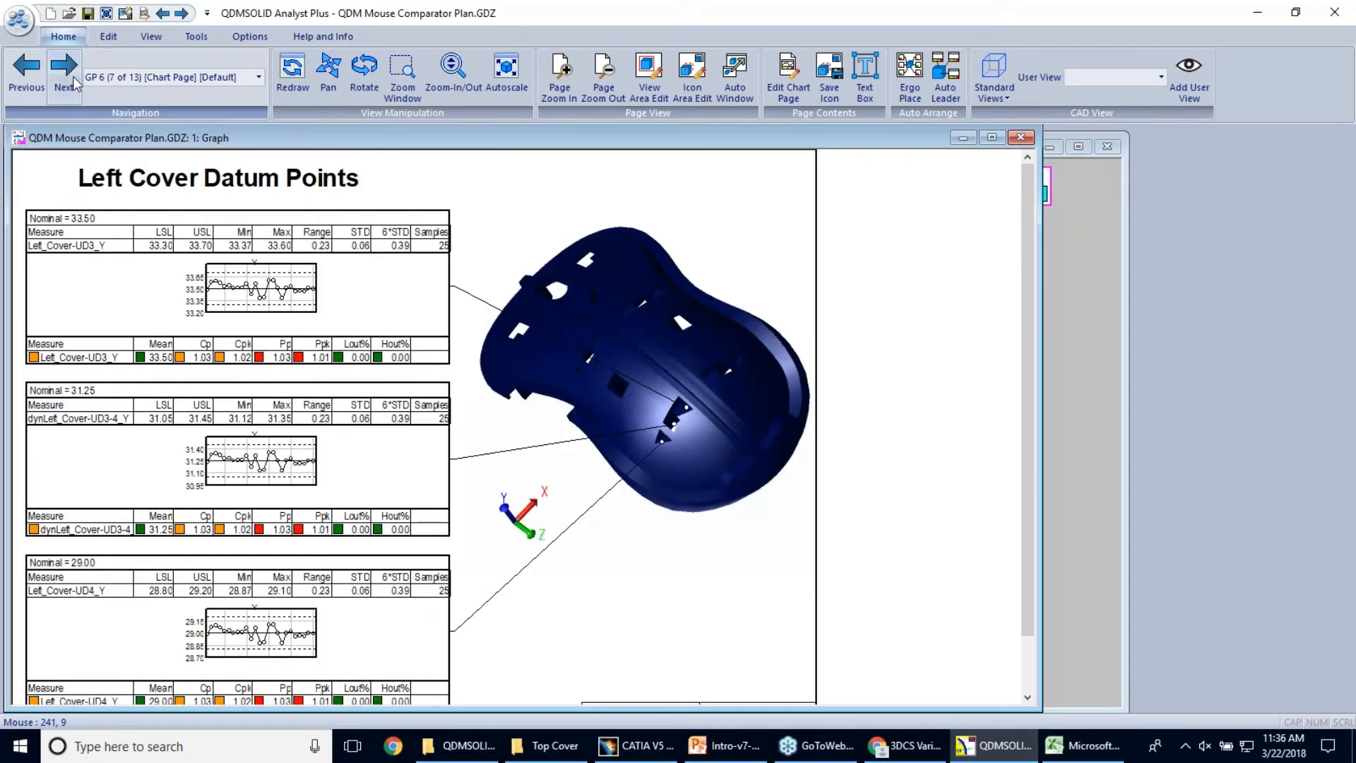
click(65, 86)
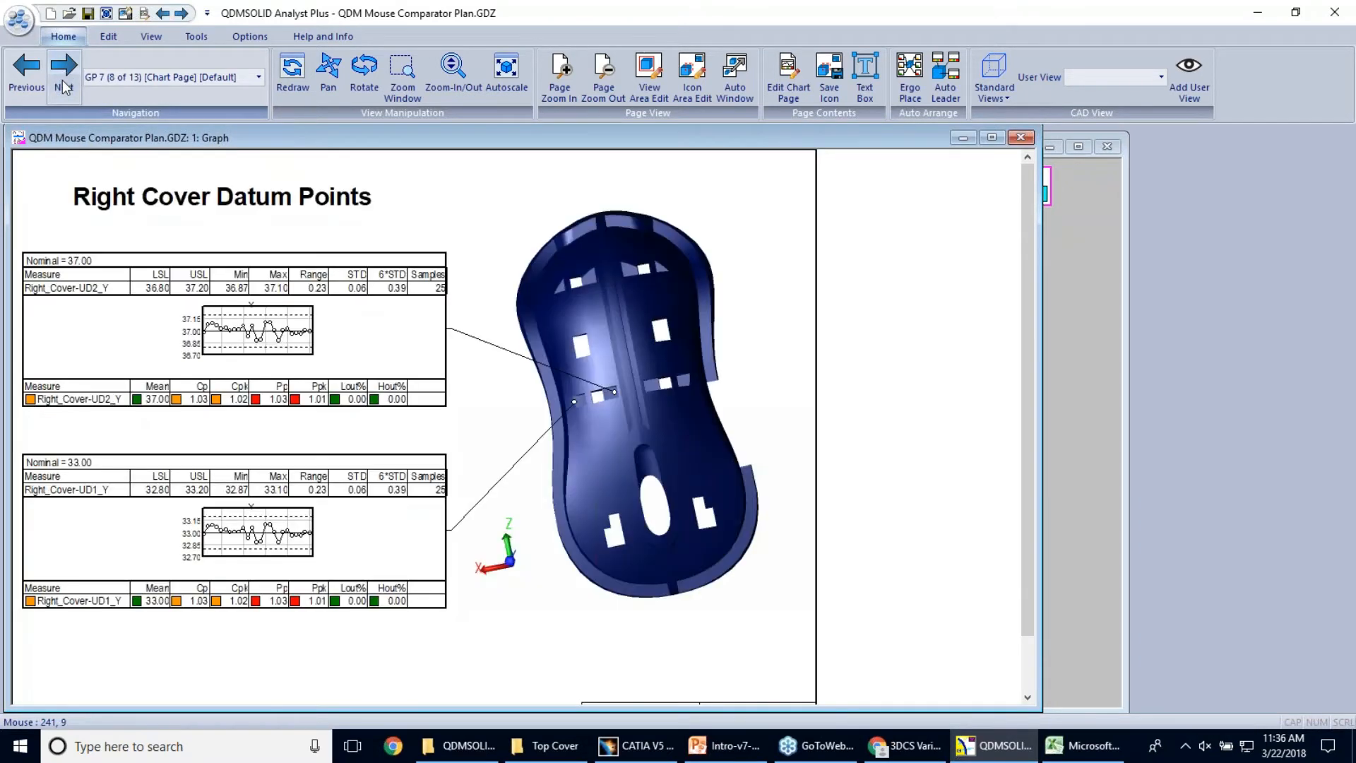
click(65, 86)
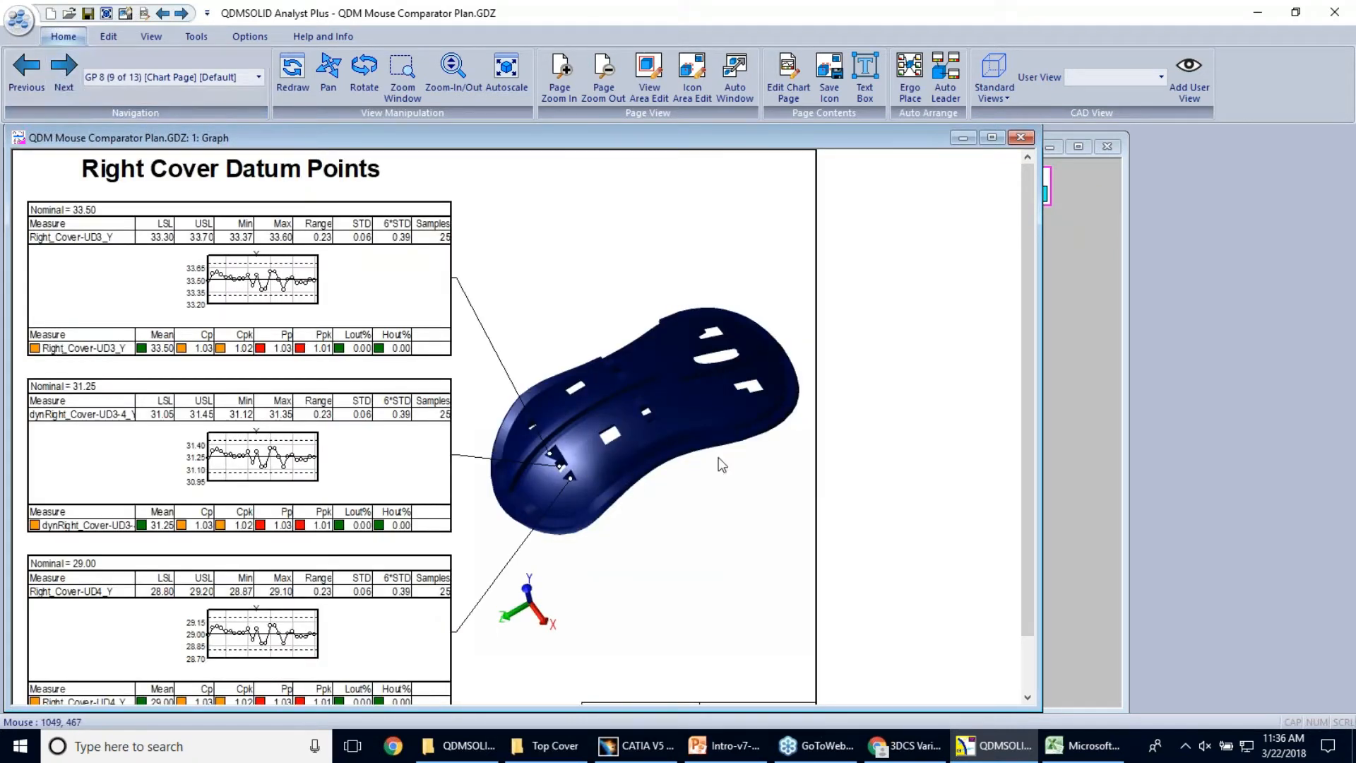
click(65, 86)
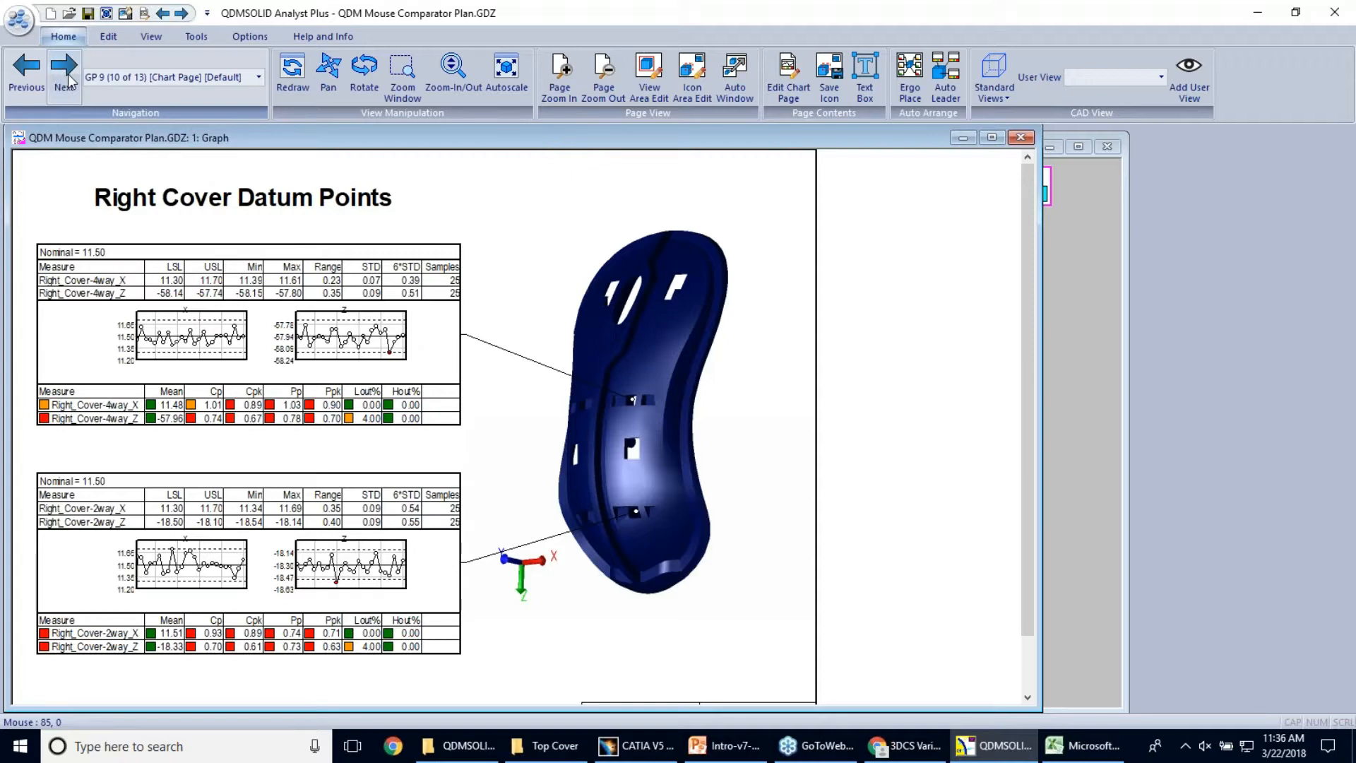
click(69, 80)
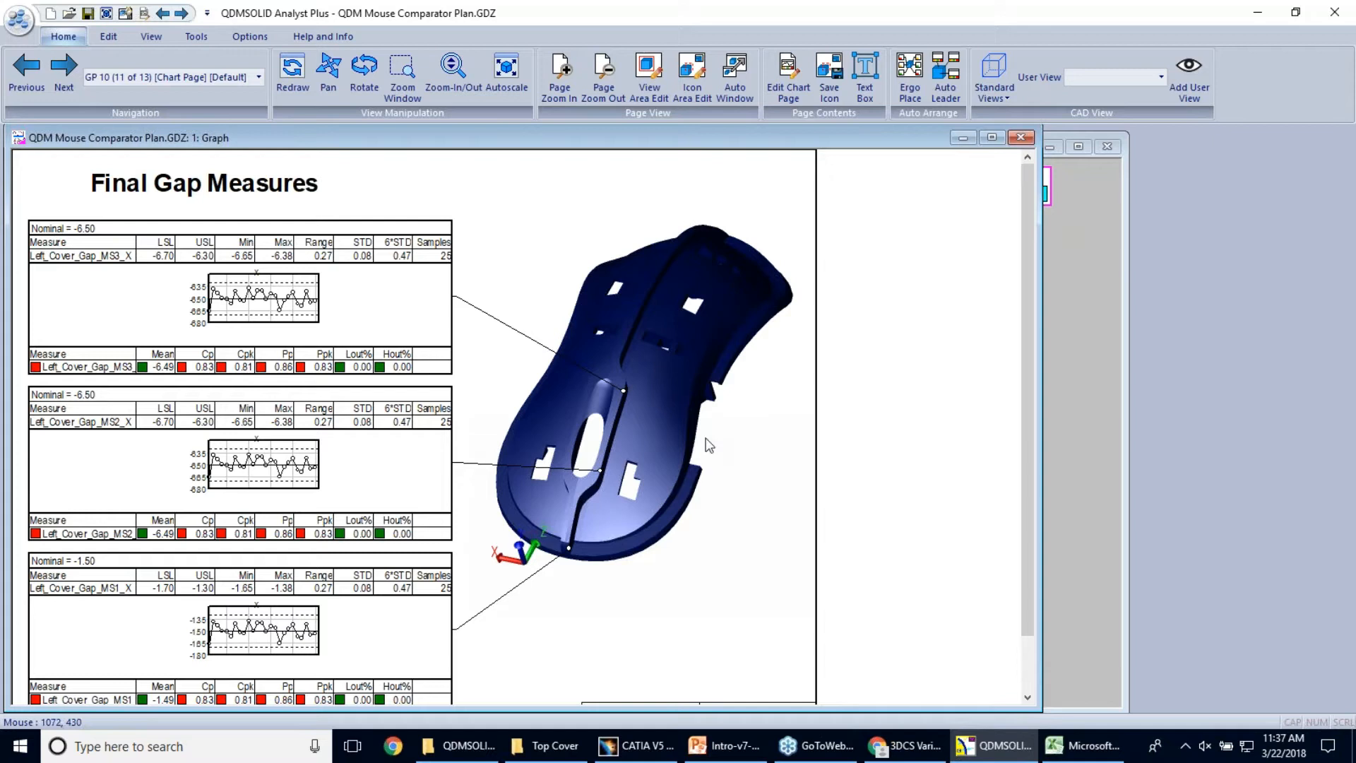
click(64, 75)
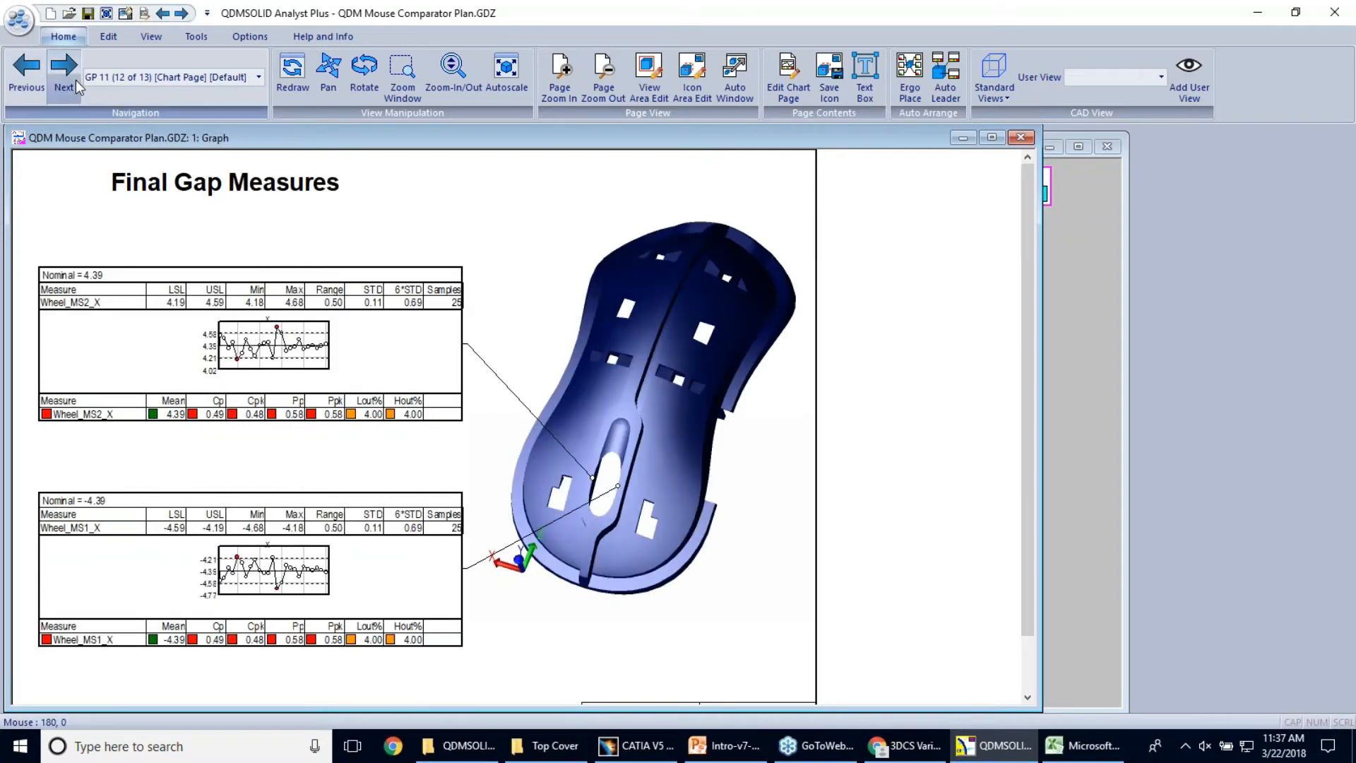
Page past the end of the comparator report and from its index page forward to the Left Cover Datum Points page GP 4
click(75, 79)
click(75, 80)
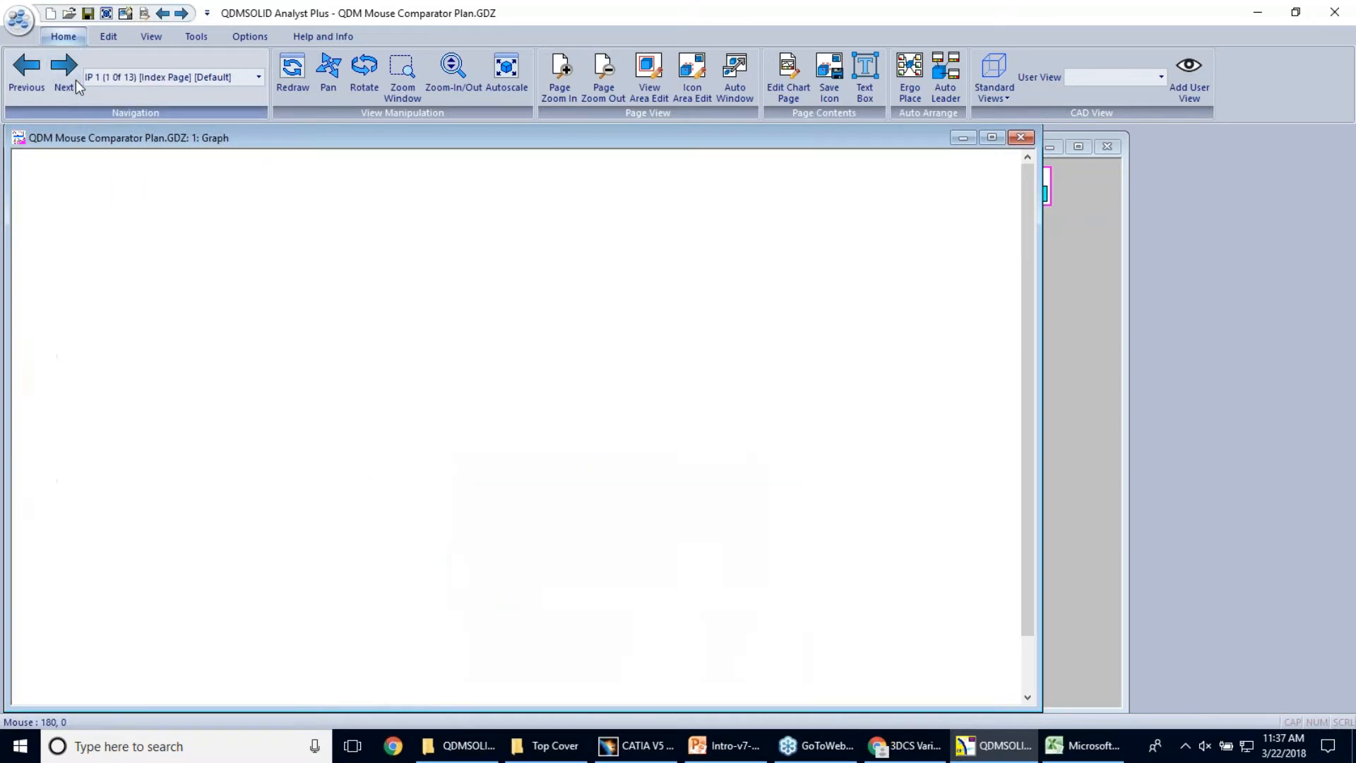
click(75, 79)
click(75, 80)
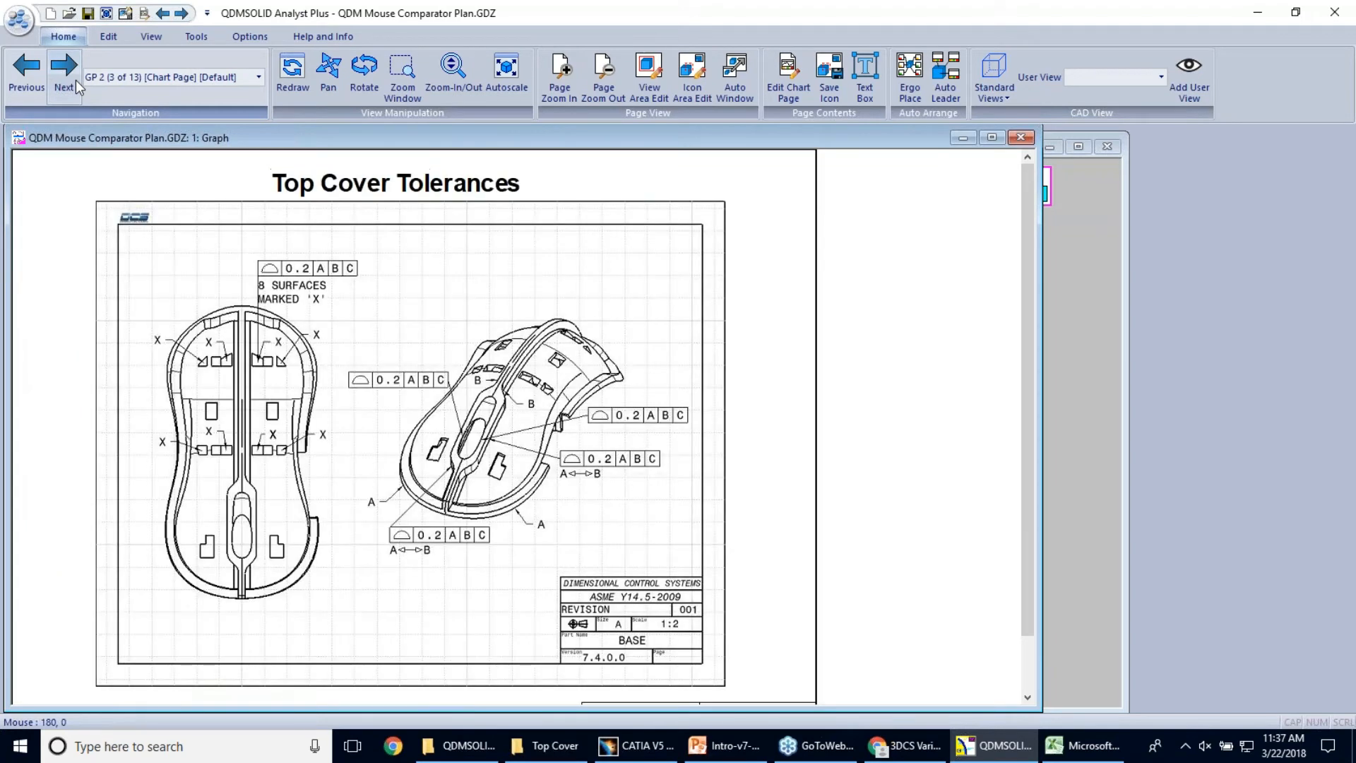
click(75, 79)
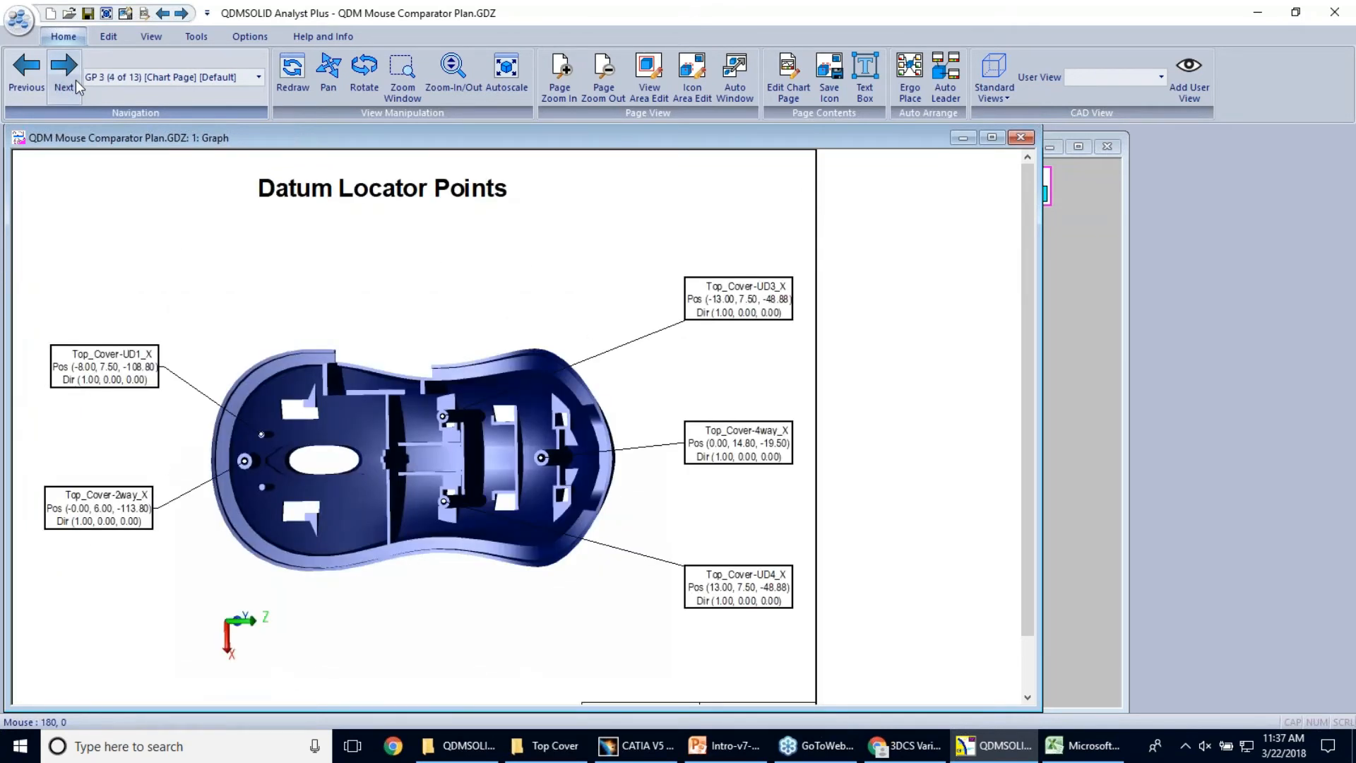
click(75, 79)
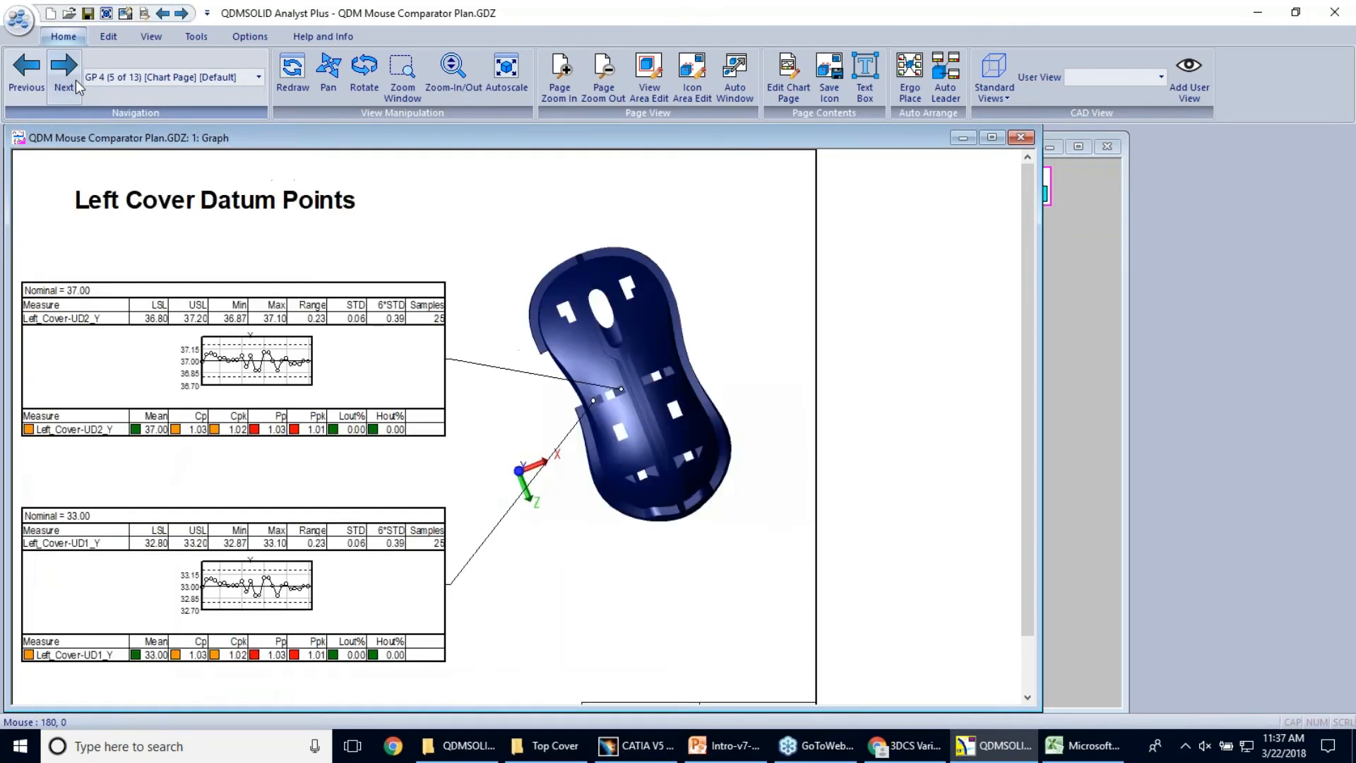